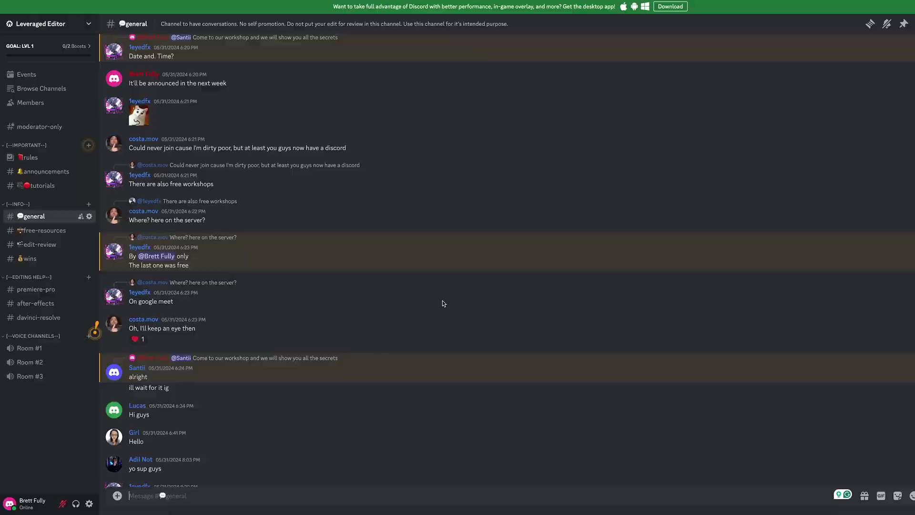
scroll(443, 303, "down", 10)
scroll(442, 303, "down", 10)
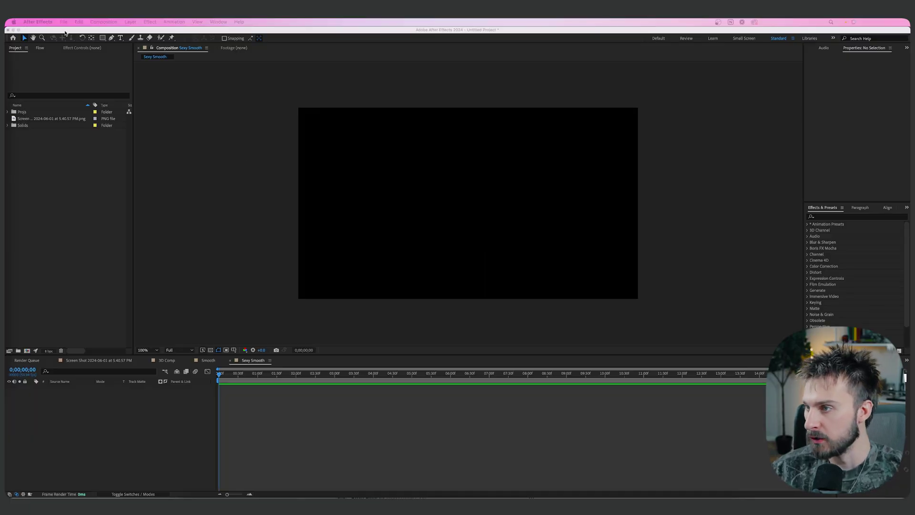
Create a 1920 × 1080 composition at 59.94 fps and place the screenshot PNG in it.
left_click(103, 22)
left_click(102, 31)
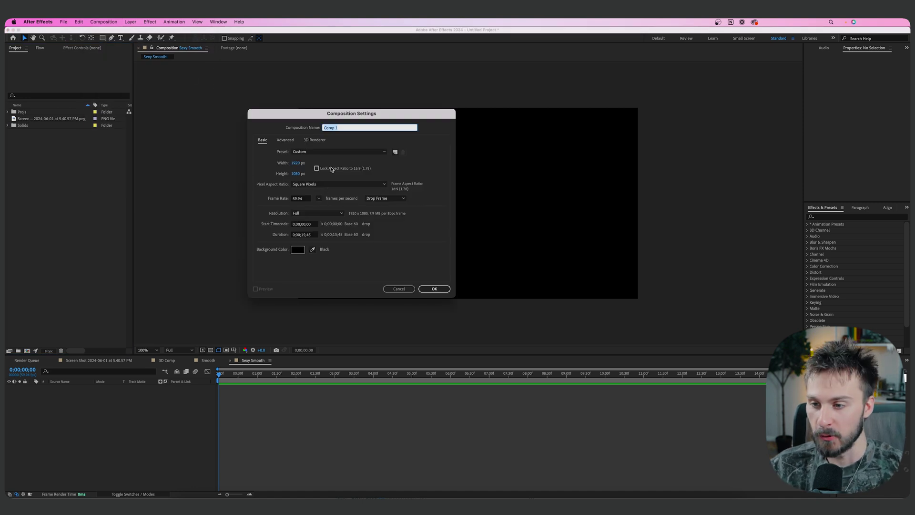
left_click(435, 289)
left_click_drag(53, 125, 453, 205)
Scale the screenshot layer to 44% and reposition it to about 1040, 540 so it fills the frame.
key("s")
left_click_drag(109, 394, 103, 379)
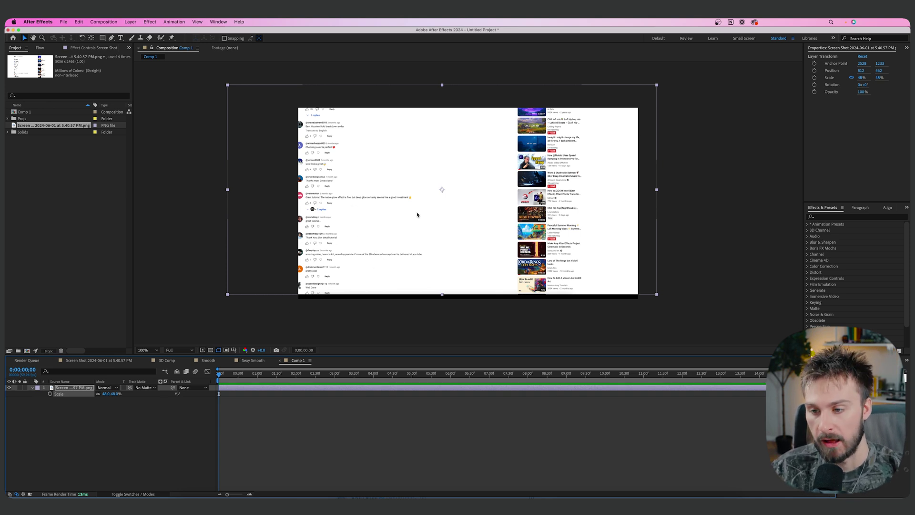
left_click_drag(392, 208, 423, 223)
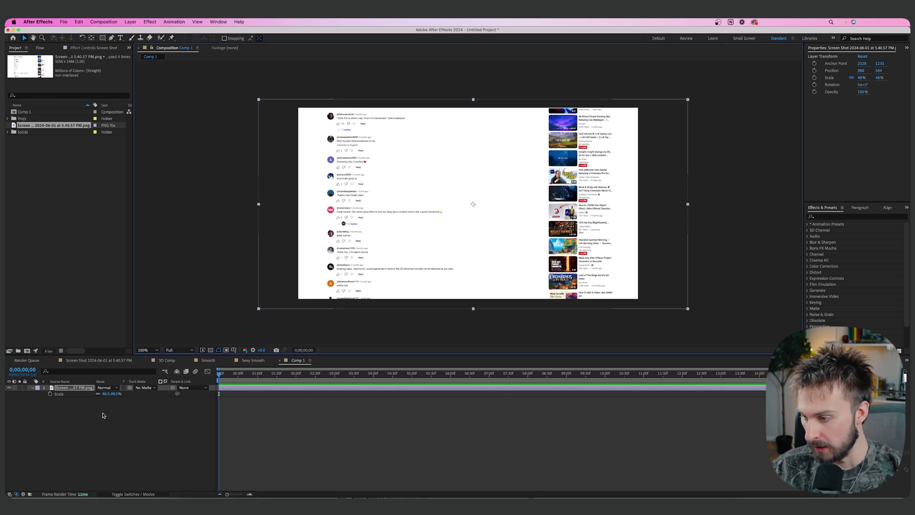
left_click_drag(105, 396, 104, 396)
left_click_drag(375, 268, 386, 267)
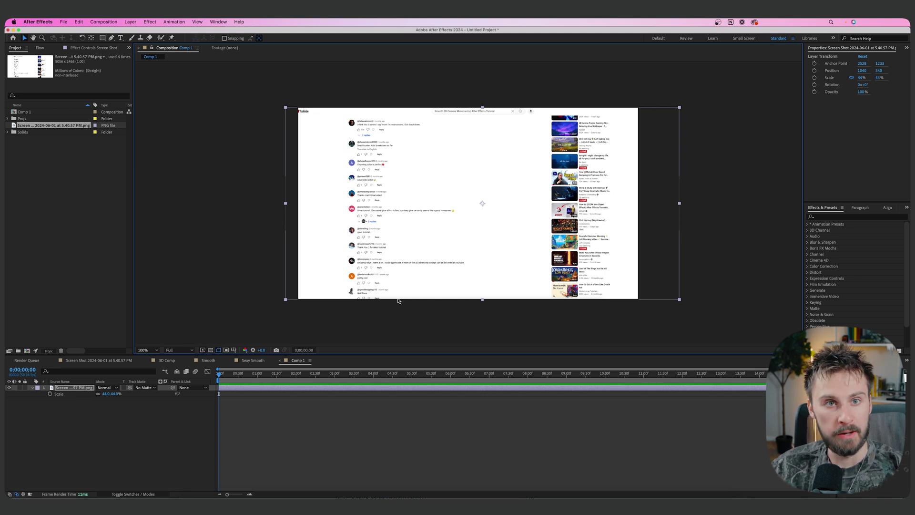
With no layer selected, use the Pen tool to draw a straight line across the "amazing value, learnt a lot" comment text.
key("period")
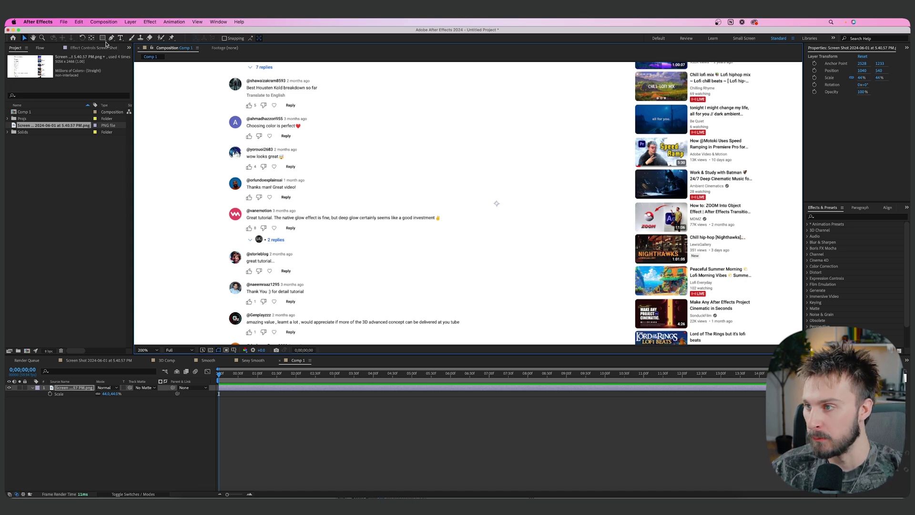
left_click(112, 39)
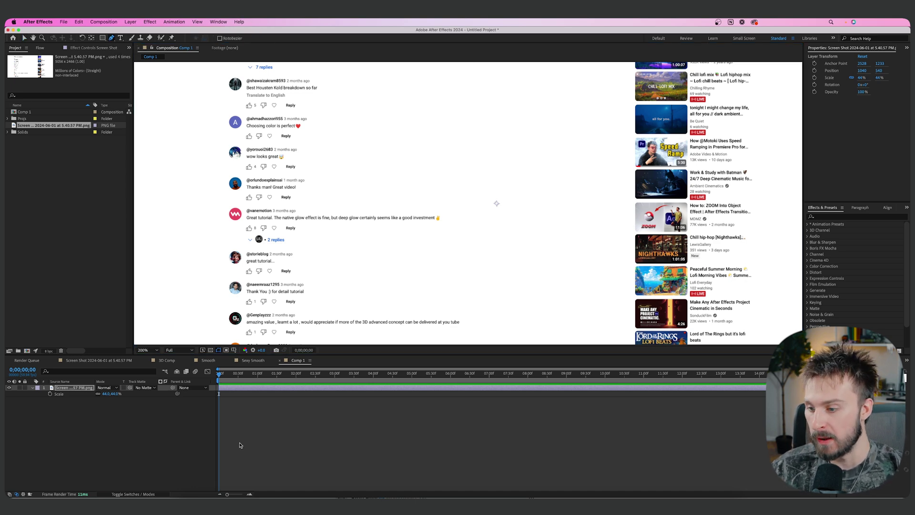
left_click(215, 461)
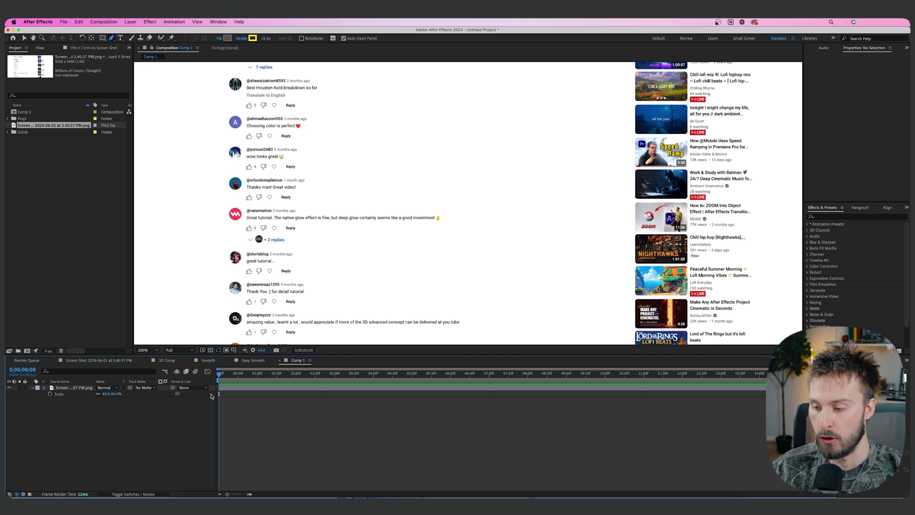
left_click_drag(258, 311, 312, 248)
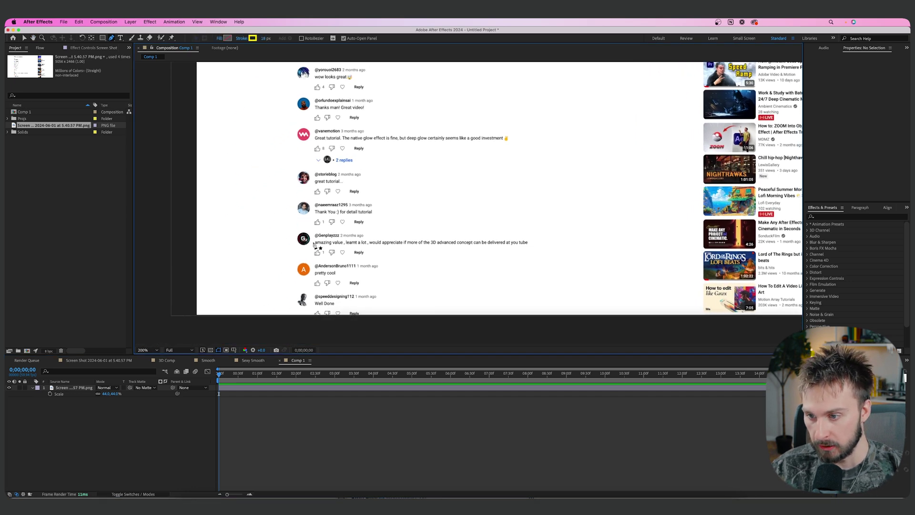
left_click(313, 243)
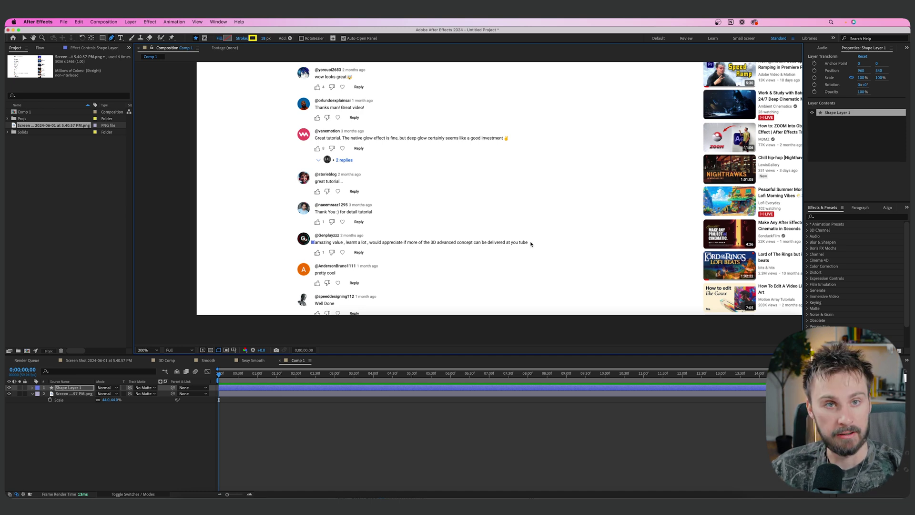
left_click(529, 242)
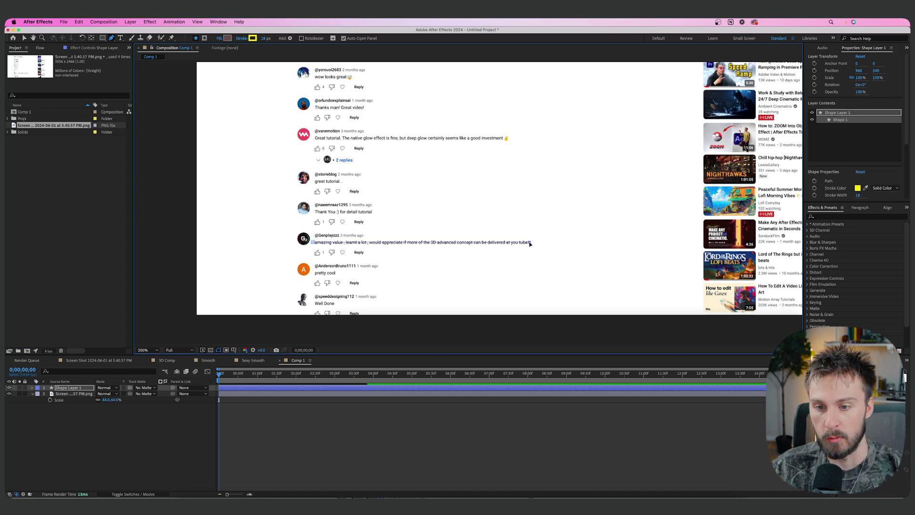
Review the line's stroke width and accept yellow as its stroke color.
left_click(261, 39)
left_click(253, 39)
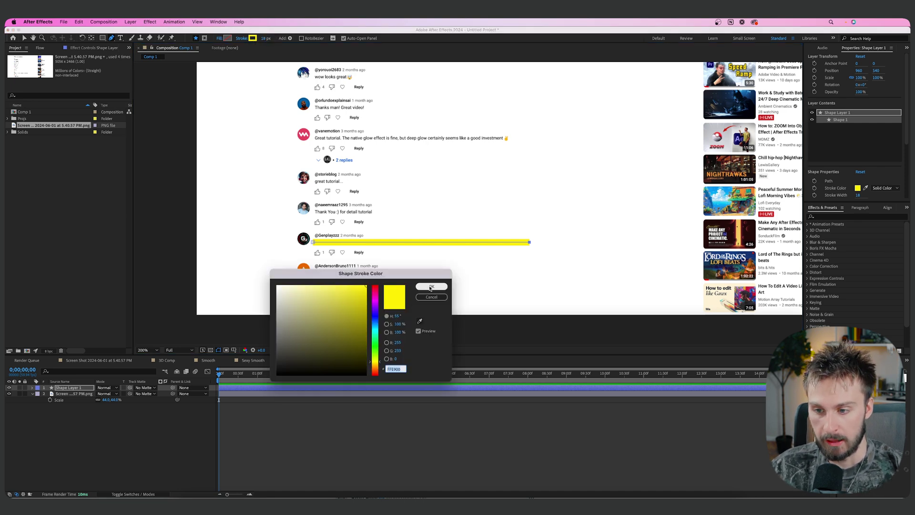
left_click(431, 286)
Set the shape layer's blending mode to Linear Burn.
left_click(124, 403)
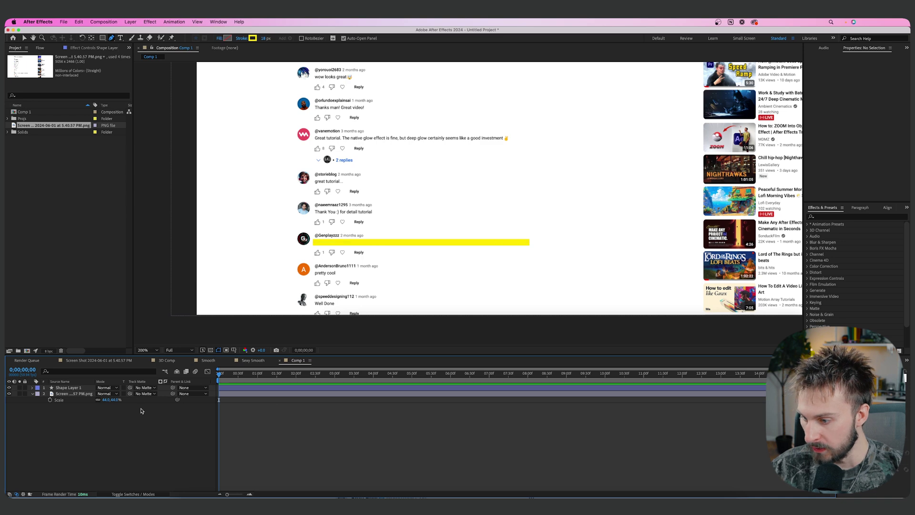
left_click(104, 387)
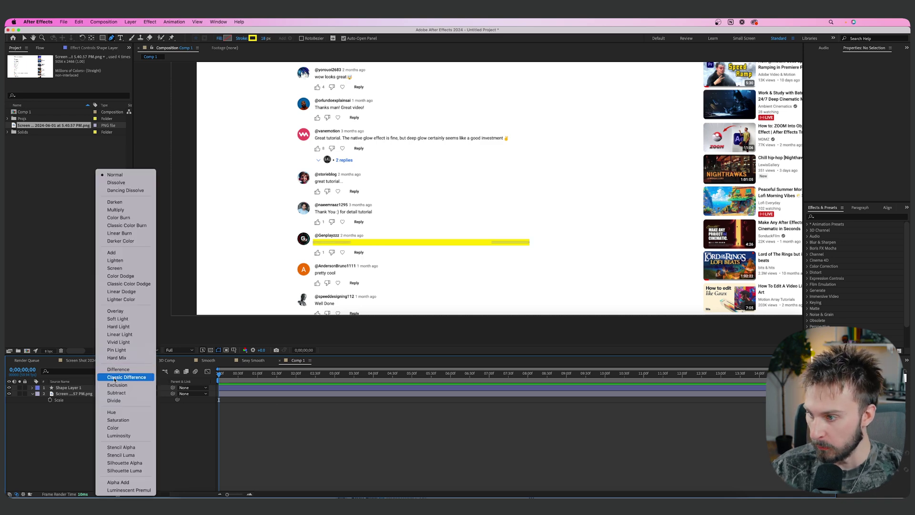
left_click(114, 175)
left_click(129, 494)
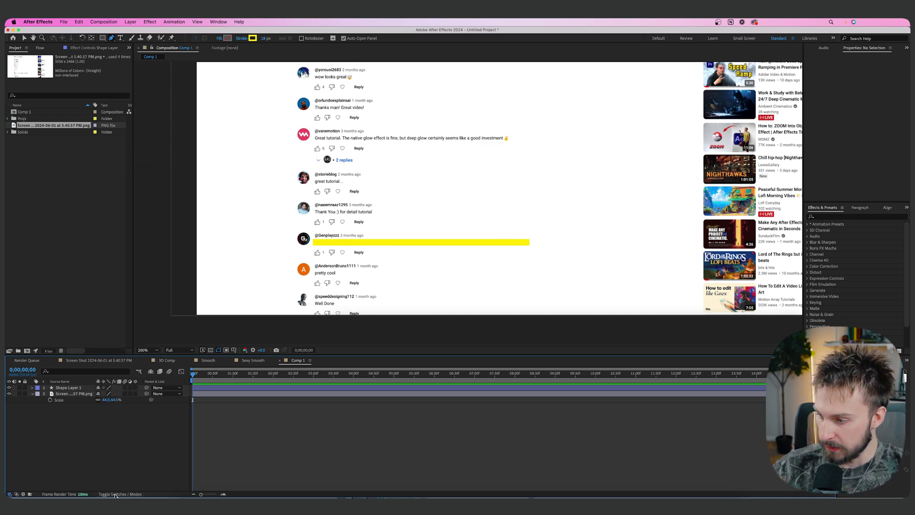
left_click(115, 494)
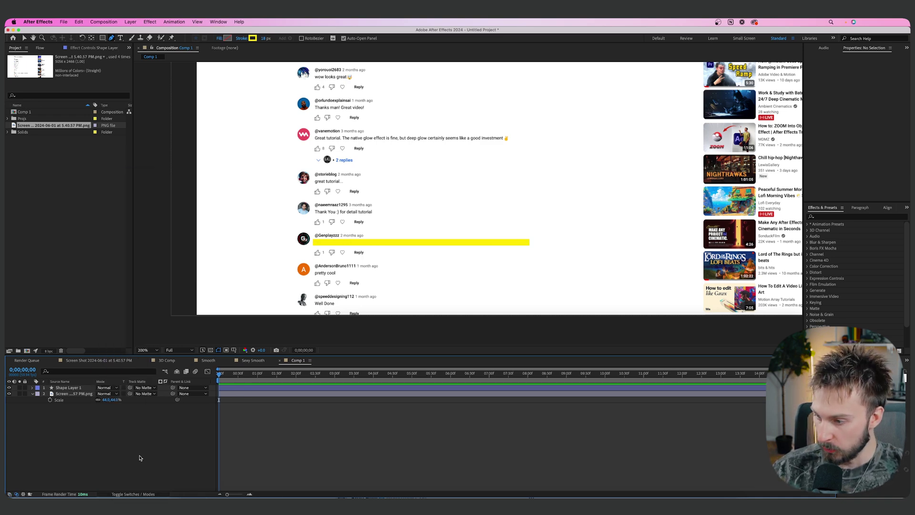
left_click(109, 389)
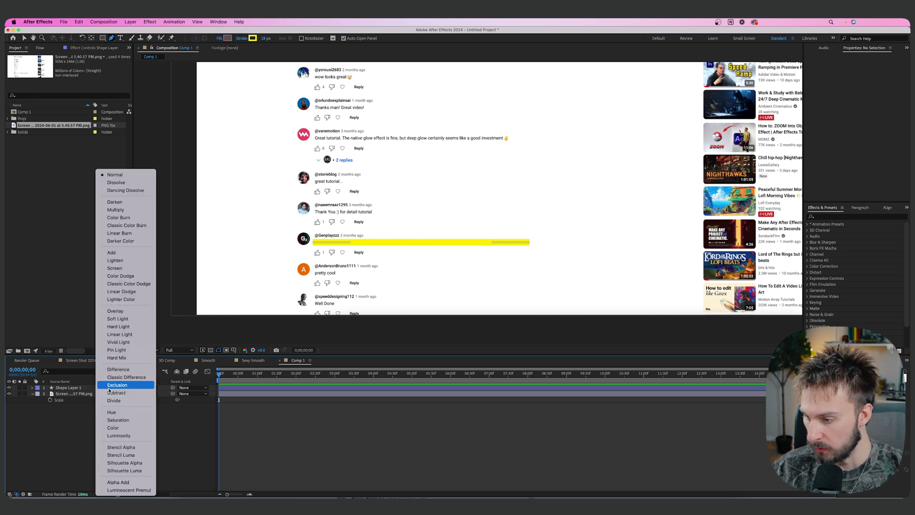
left_click(133, 233)
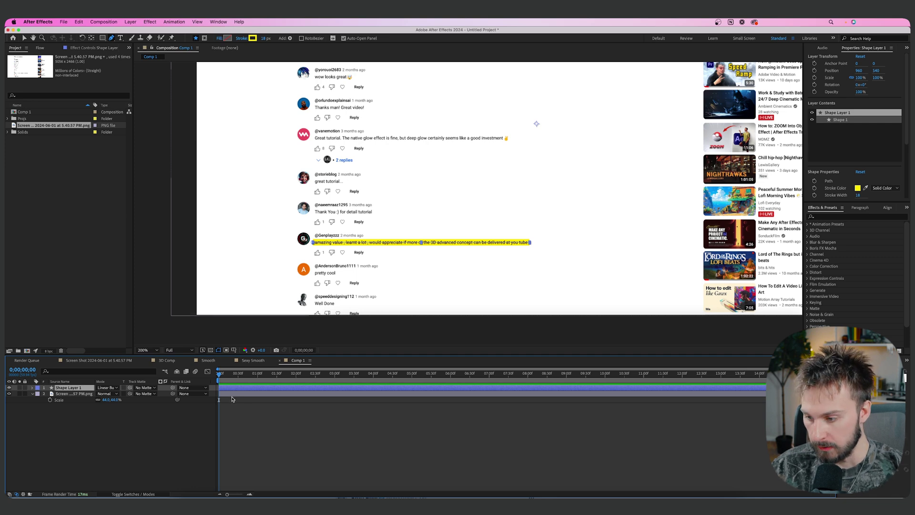
Add Trim Paths to the shape layer and set its End value to 0%.
left_click(32, 388)
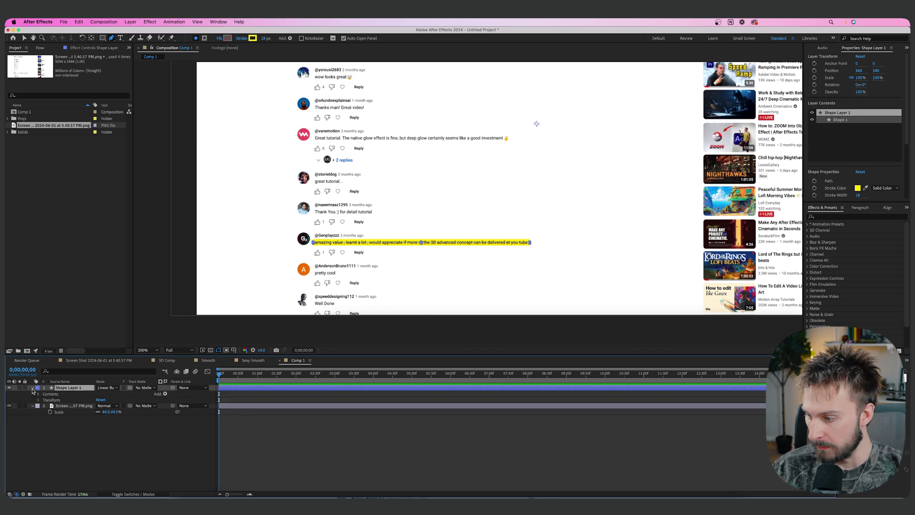
left_click(166, 395)
left_click(188, 458)
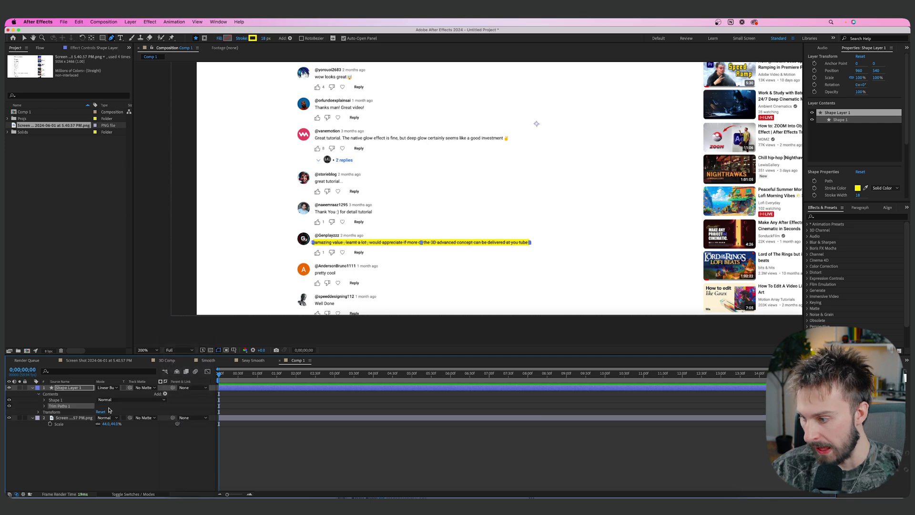
left_click(44, 406)
mouse_move(98, 412)
left_mouse_down()
mouse_move(123, 412)
mouse_move(78, 418)
left_mouse_up()
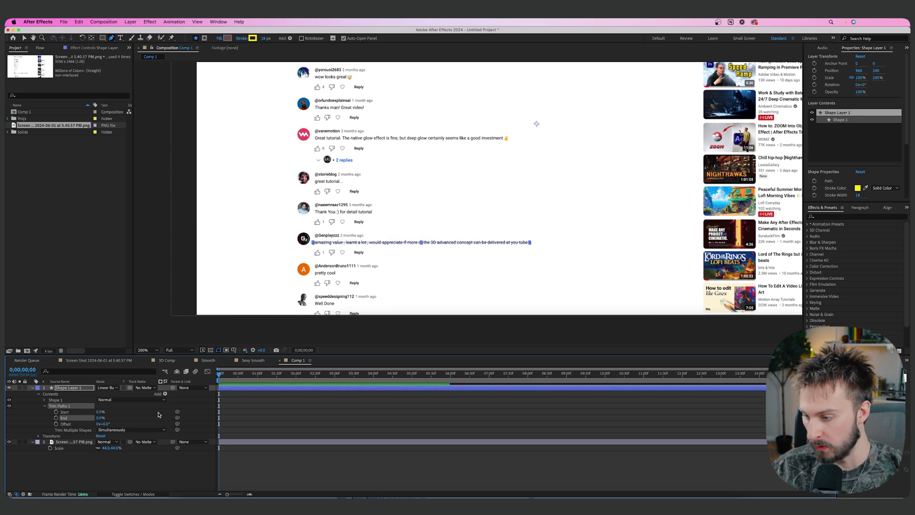
Keyframe the Trim Paths End at 0% on the first frame and 100% at 0;00;01;22.
left_click(56, 418)
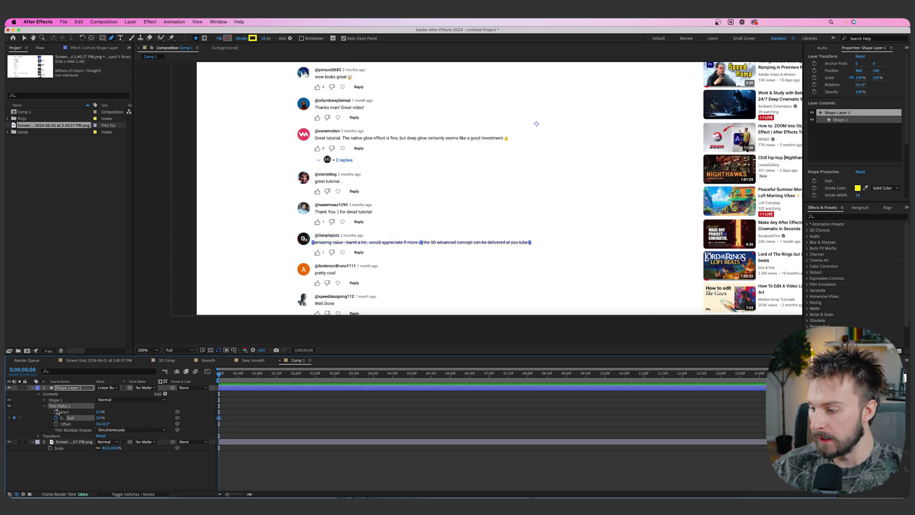
left_click_drag(221, 371, 272, 373)
left_click_drag(101, 420, 253, 419)
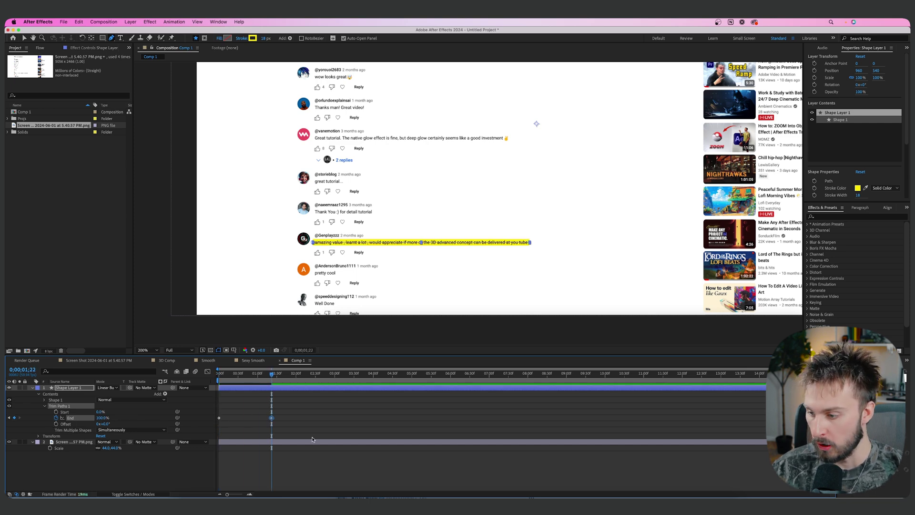
Apply Easy Ease to both End keyframes of the Trim Paths.
left_click_drag(306, 431, 215, 409)
right_click(272, 420)
mouse_move(309, 488)
left_click(376, 440)
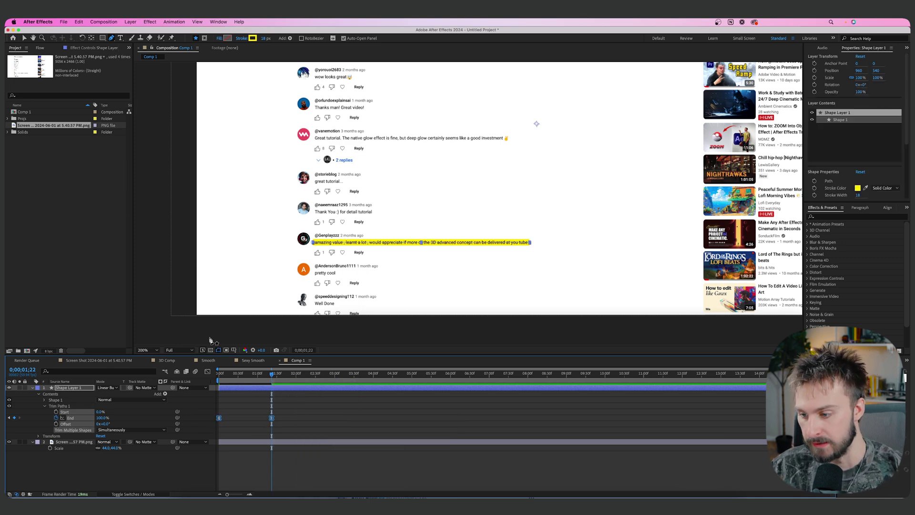
Reshape the End speed graph by extending the last keyframe's influence back almost to the first keyframe, for a fast start and slow finish.
left_click(207, 372)
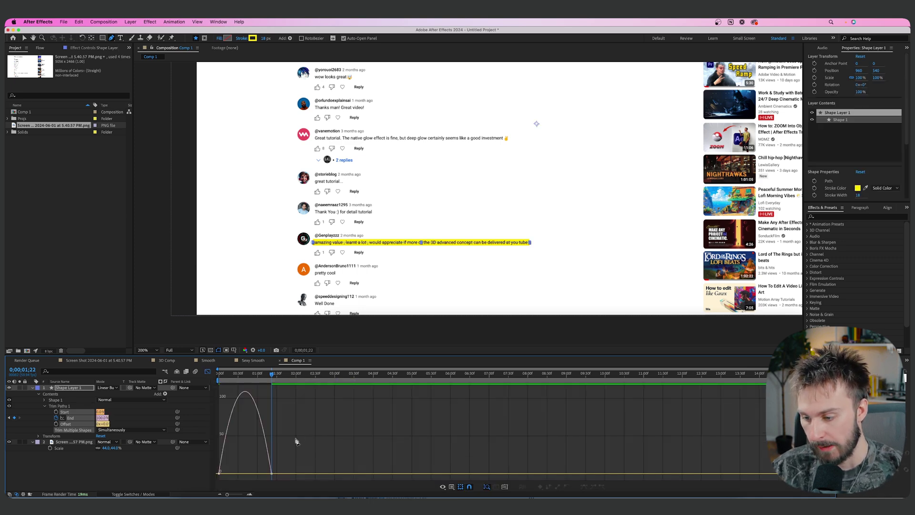
key("v")
left_click(267, 473)
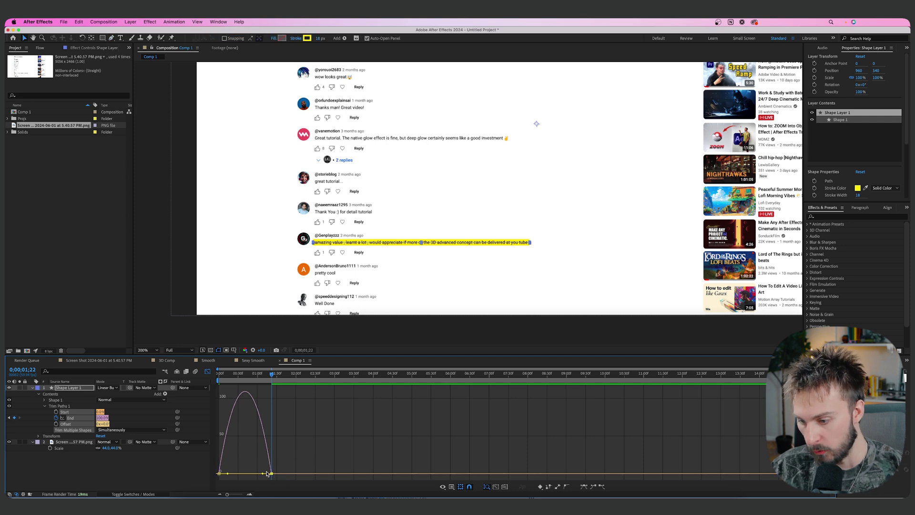
left_click_drag(262, 473, 221, 473)
left_click(208, 371)
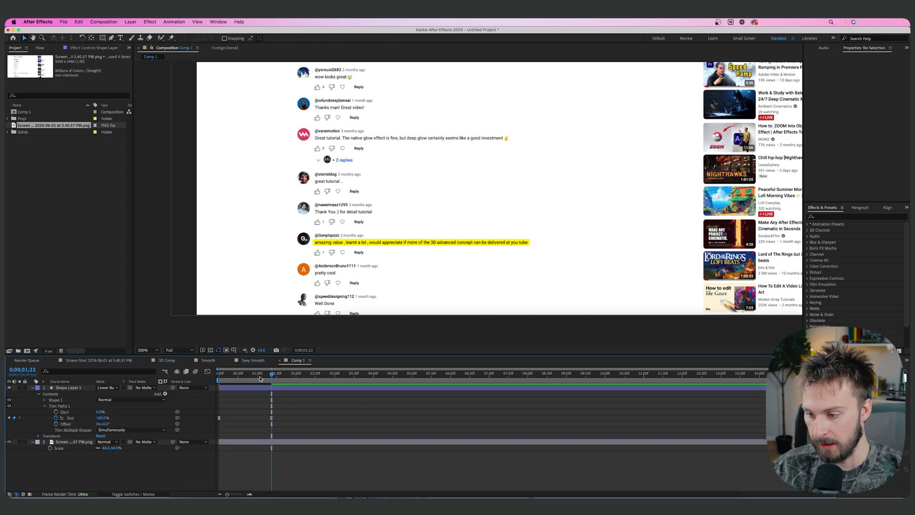
Preview the highlight animation from the start and move the last End keyframe to about 0;00;03;30.
key("Home")
key("space")
key("space")
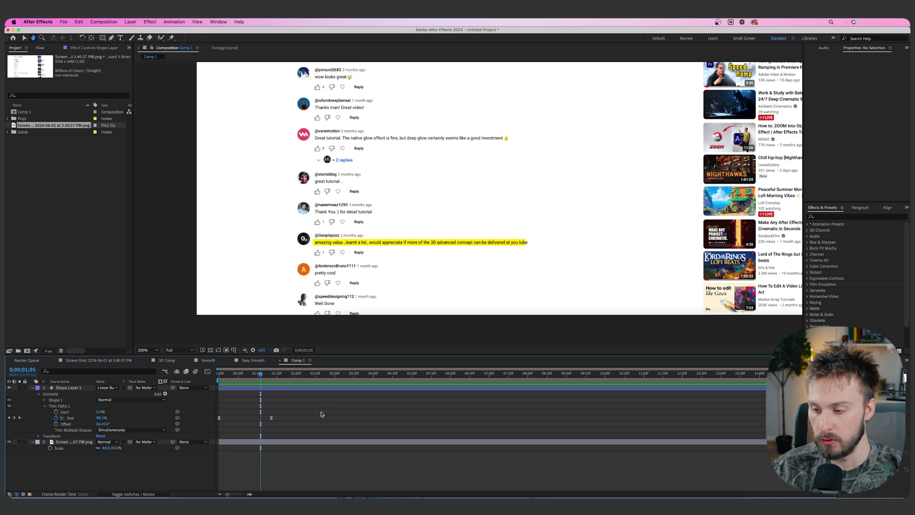
left_click(272, 418)
left_click_drag(272, 418, 356, 418)
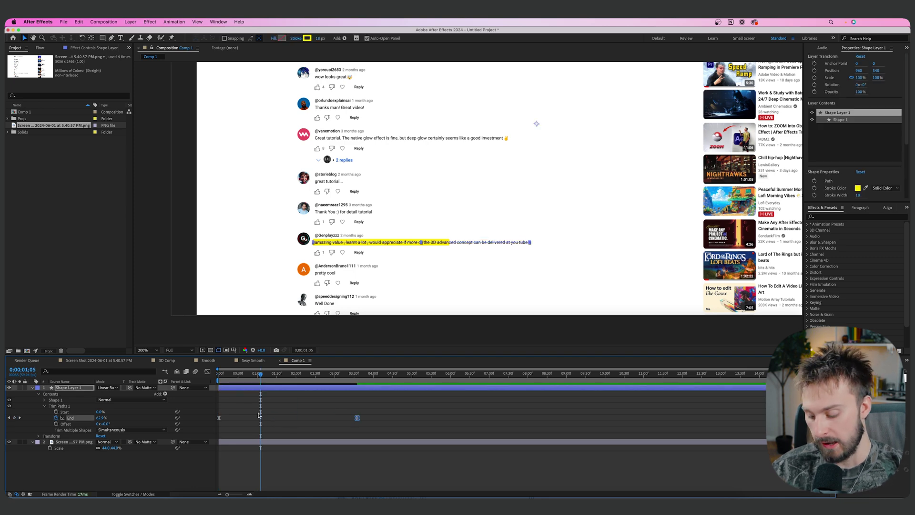
Collapse the properties of both layers and clear the selection.
key("super+a")
key("u")
left_click(345, 443)
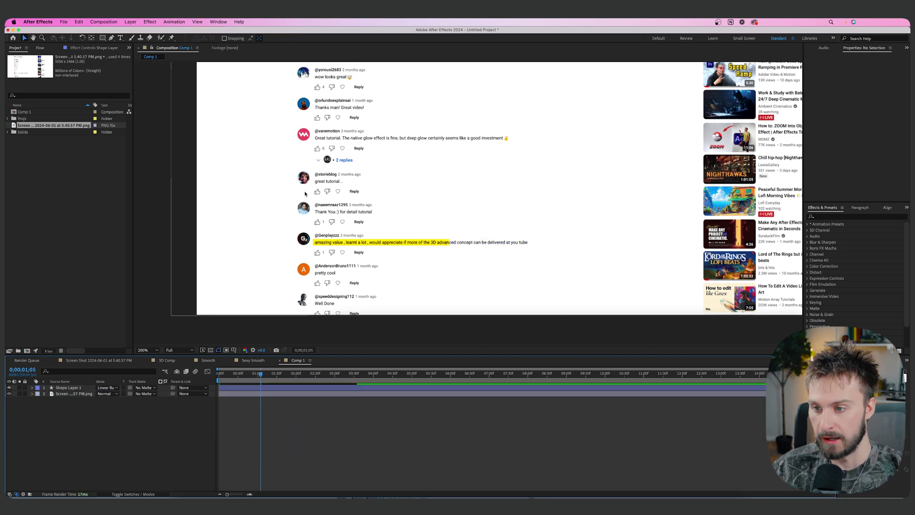
key("/")
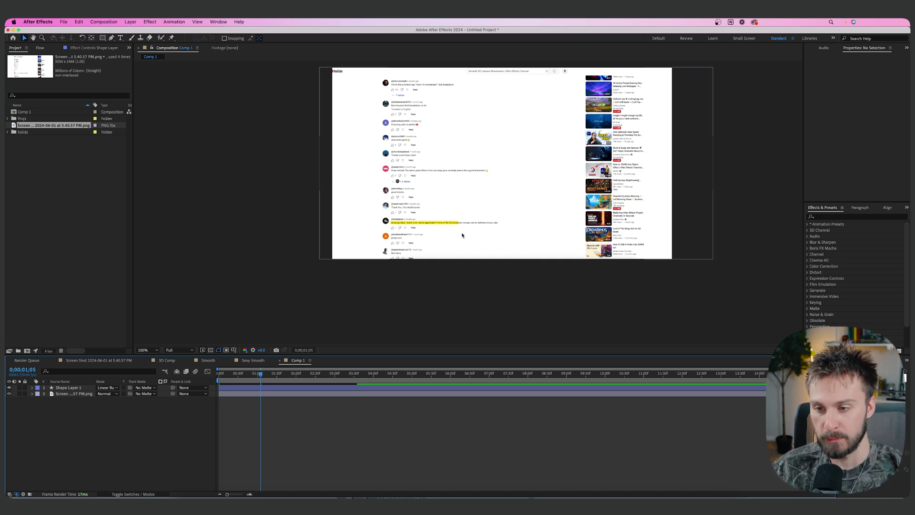
left_click(250, 387)
key(".")
left_click_drag(360, 262, 377, 273)
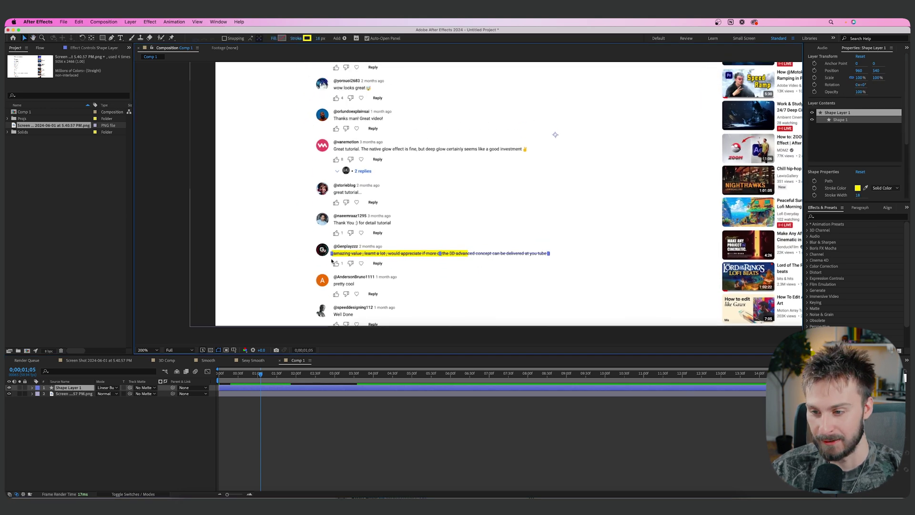
Create a two-node camera with the 50mm preset in Comp 1.
left_click(120, 425)
right_click(149, 424)
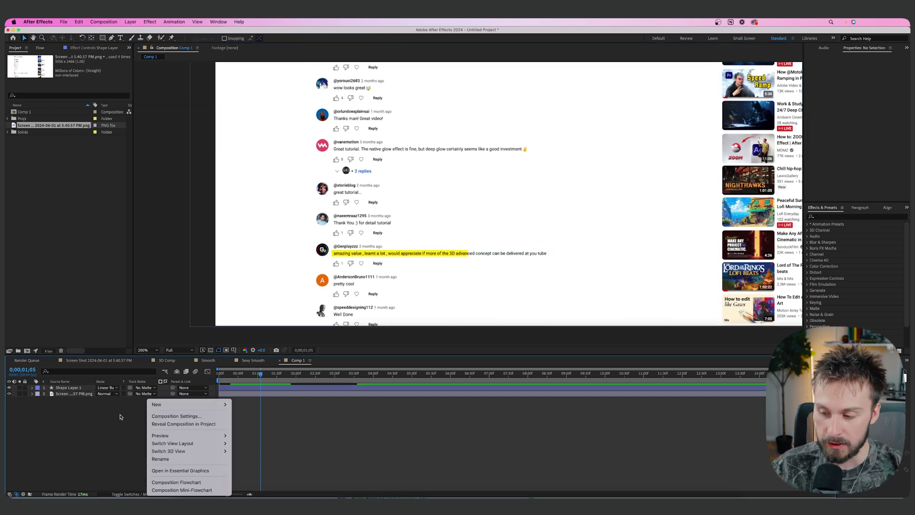
mouse_move(200, 404)
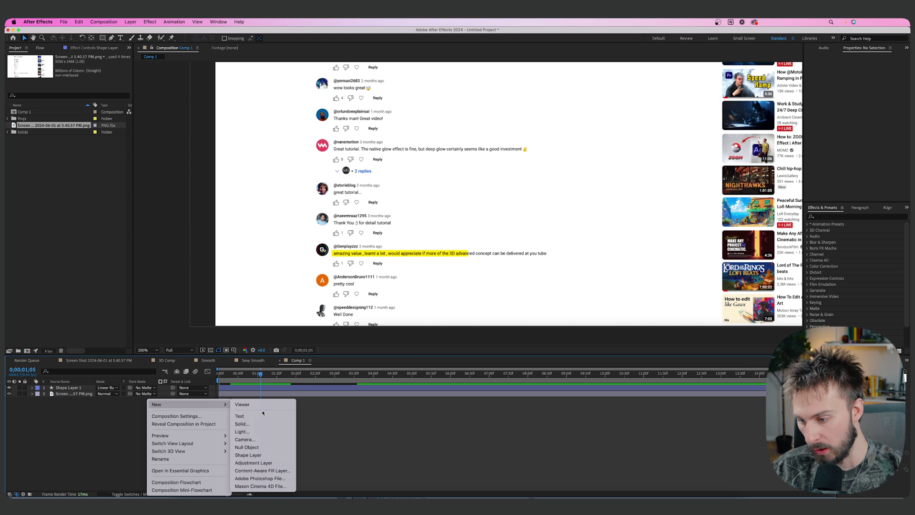
left_click(263, 438)
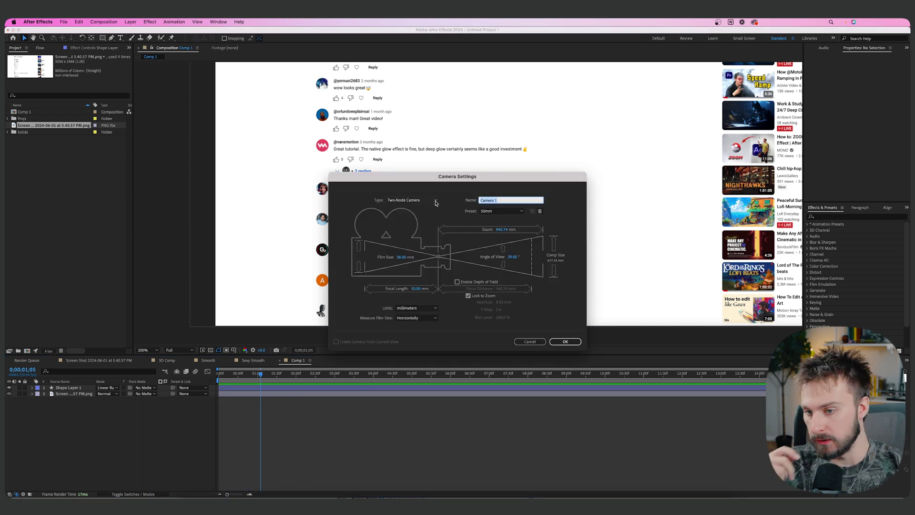
left_click(488, 212)
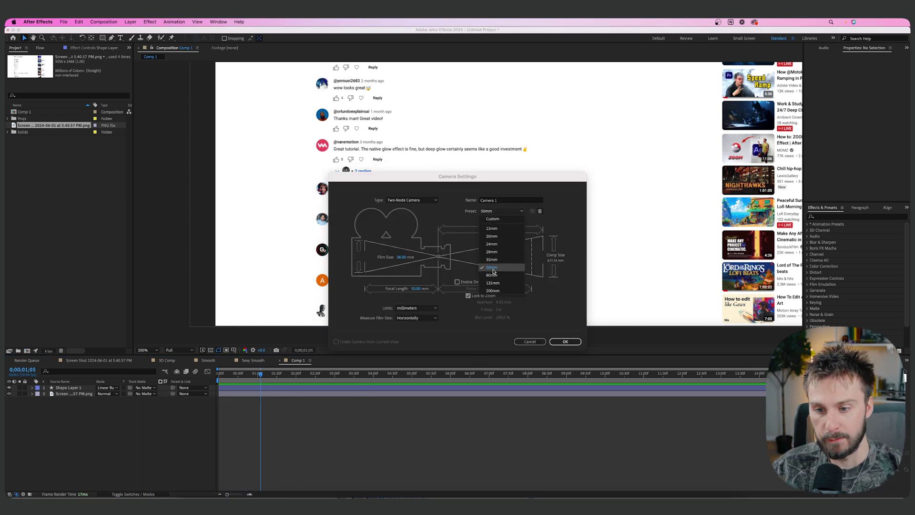
left_click(446, 219)
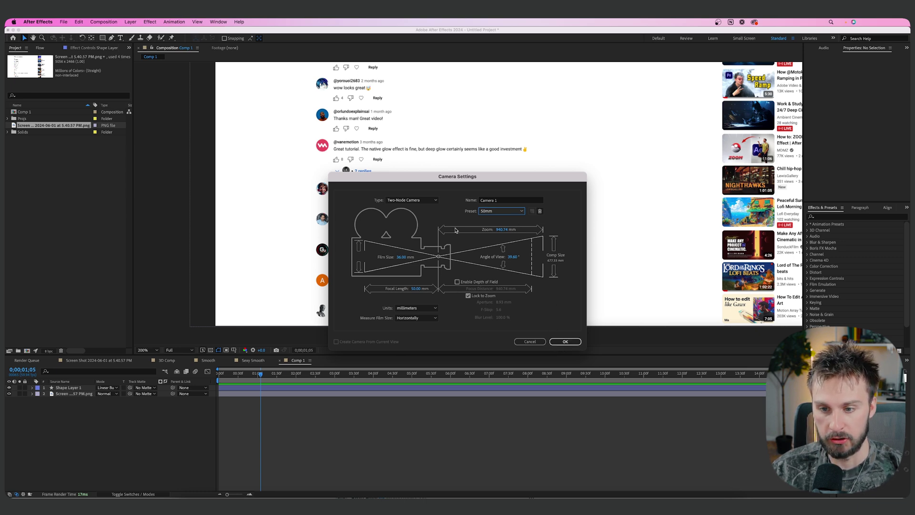
left_click(560, 341)
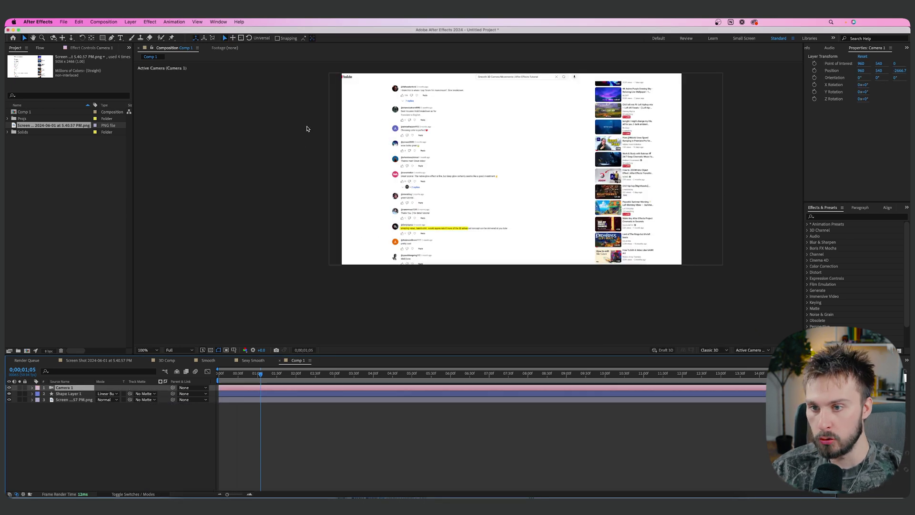
Add a null object to the composition and parent Camera 1 to it.
key(".")
right_click(139, 401)
mouse_move(176, 404)
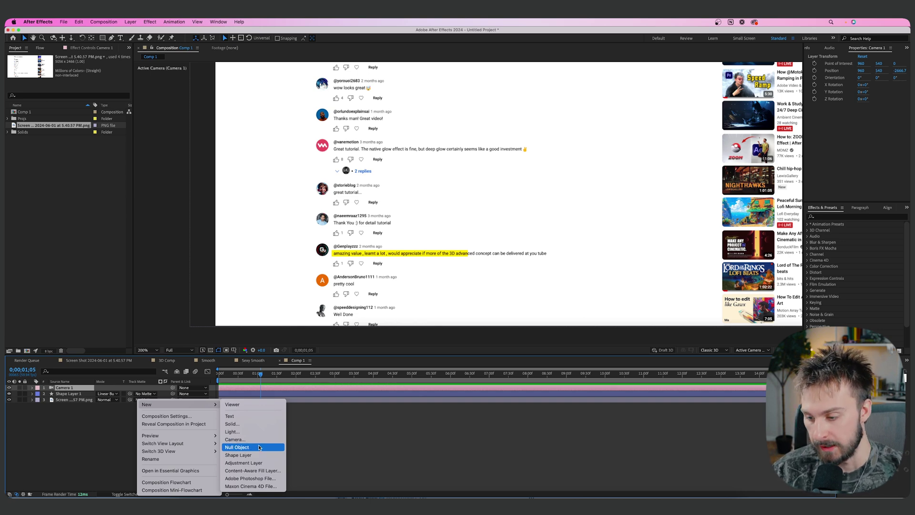
left_click(259, 447)
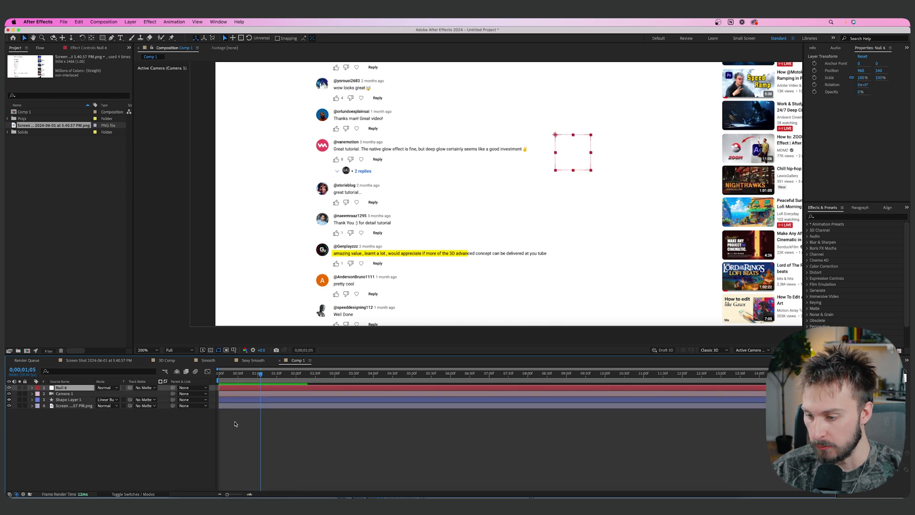
left_click_drag(173, 400, 68, 390)
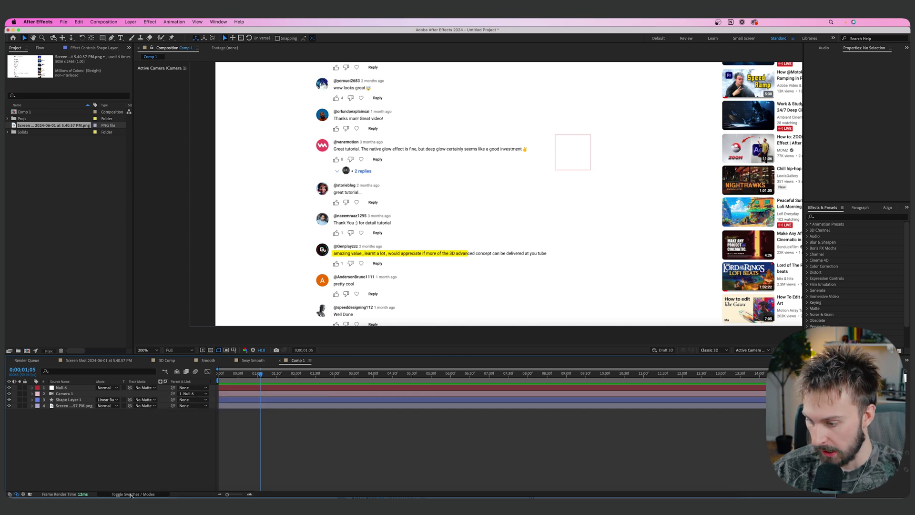
Turn the null, the highlight shape layer and the screenshot layer into 3D layers.
key("F4")
left_click(66, 390)
left_click(76, 406, "shift")
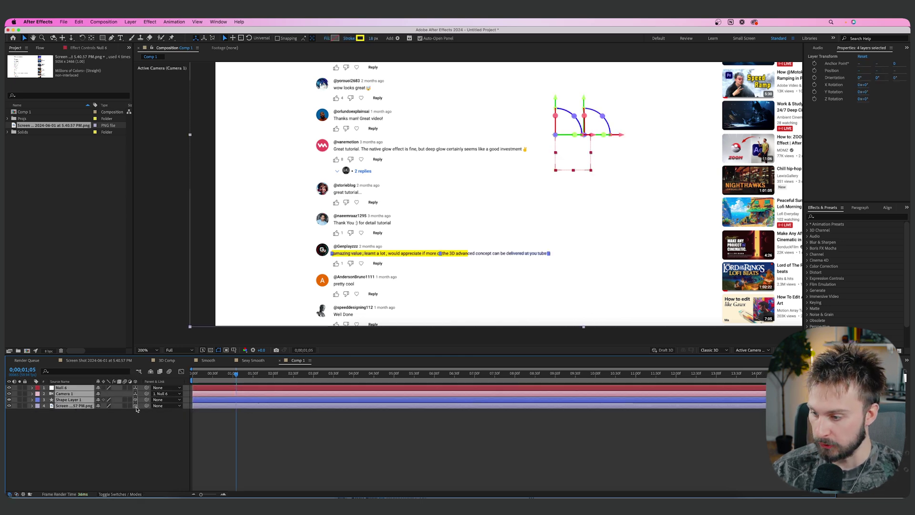
left_click(137, 435)
Set a Position keyframe on the null at 0;00;00;00.
left_click(76, 390)
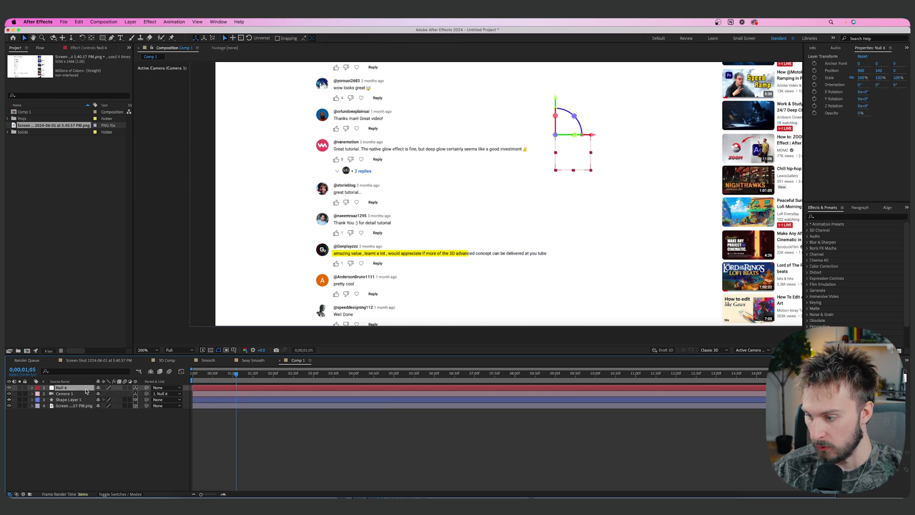
key("comma")
key("p")
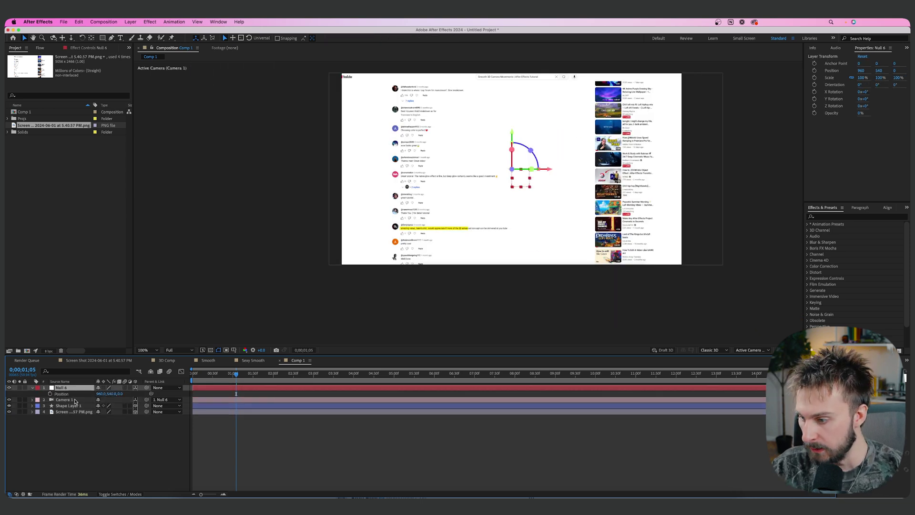
left_click_drag(99, 394, 160, 391)
key("super+z")
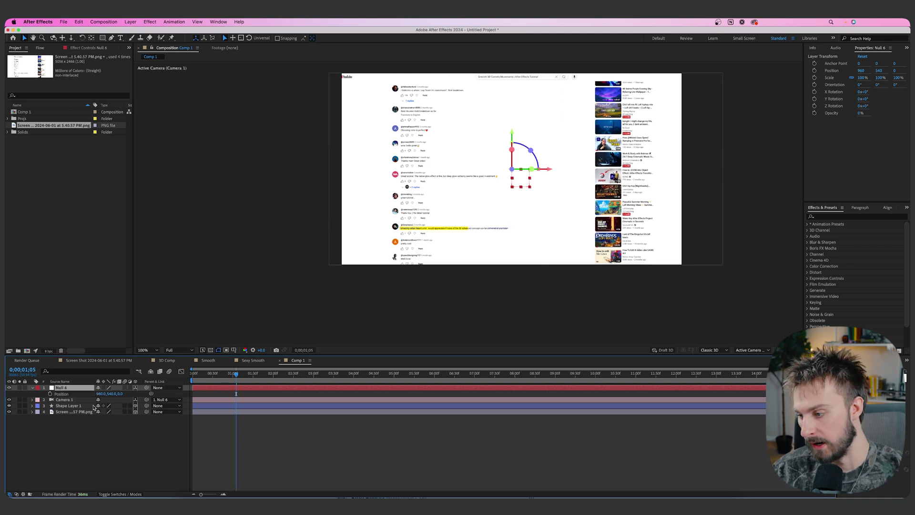
key("Home")
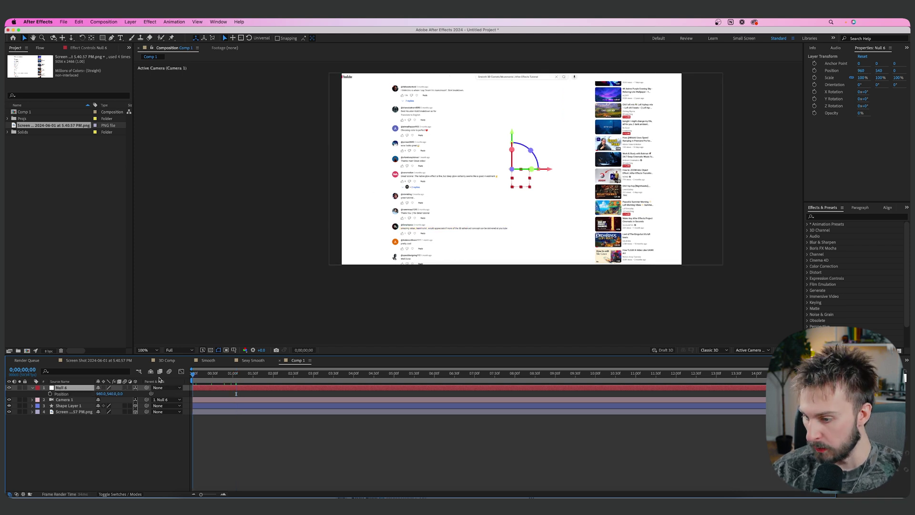
left_click(49, 394)
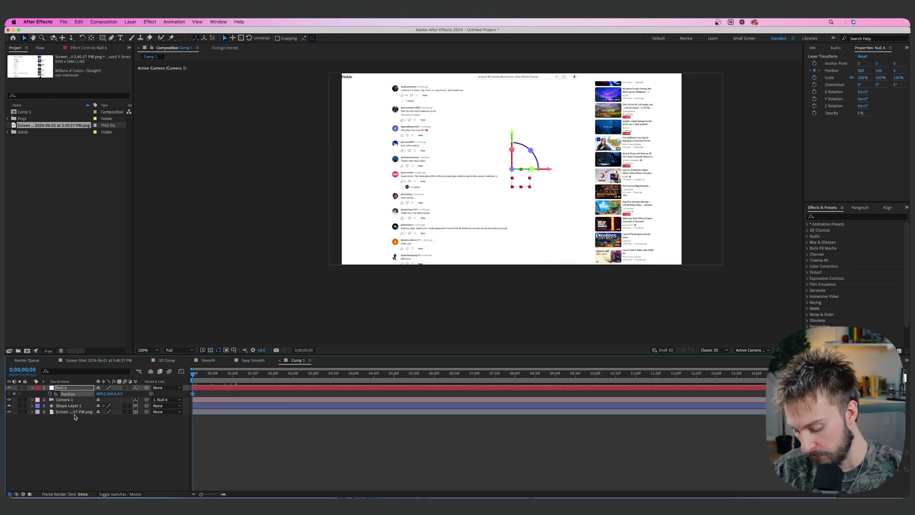
Set X Rotation and Y Rotation keyframes on the null at 0;00;00;00 and show all its keyframed properties.
key("r")
left_click(49, 400)
left_click(49, 406)
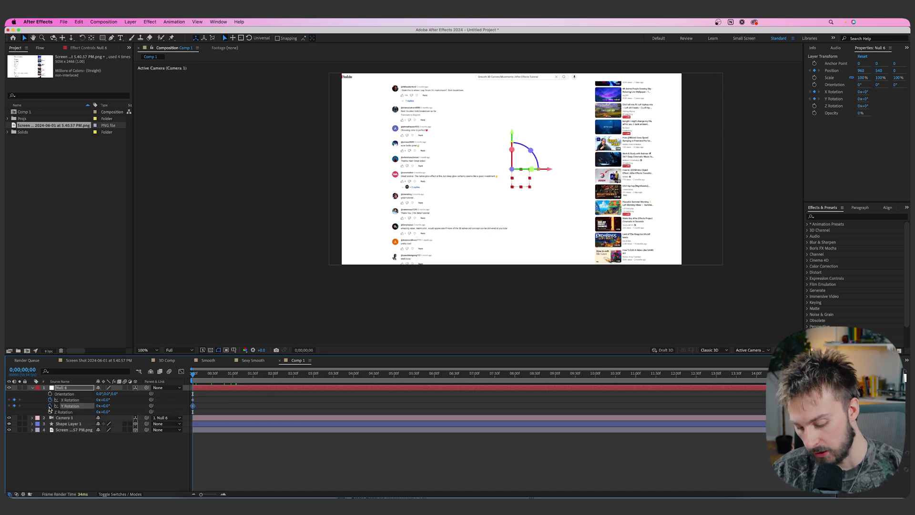
key("u")
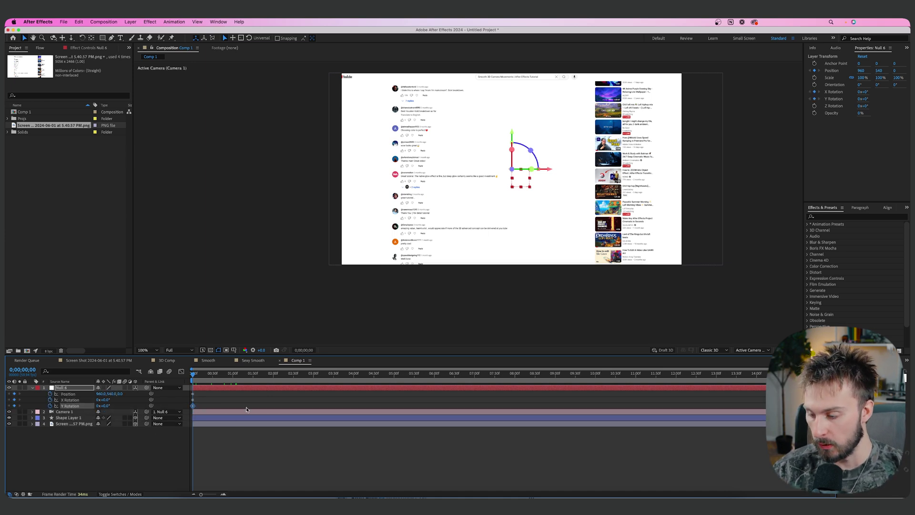
left_click(209, 406)
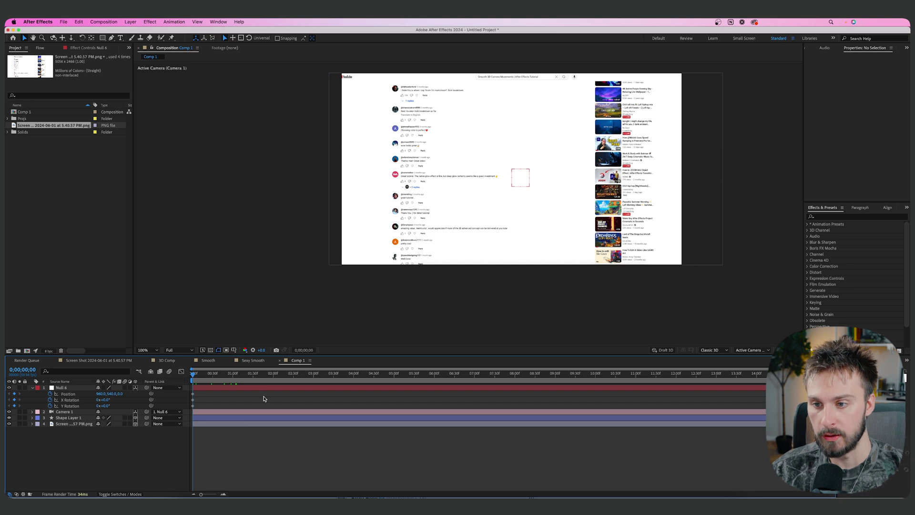
Split the composition viewer into two views, with the Right view beside the Active Camera view.
key("ctrl+alt+shift+n")
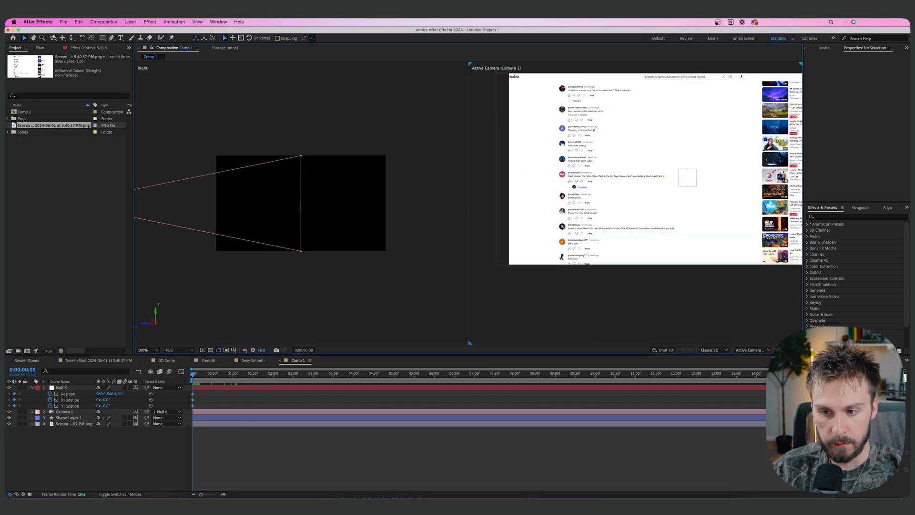
scroll(372, 263, "down", 3)
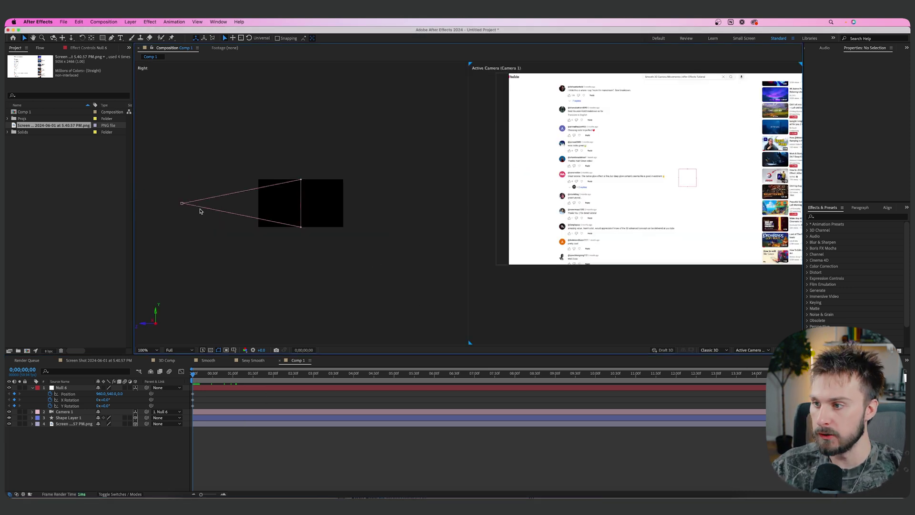
left_click(346, 221)
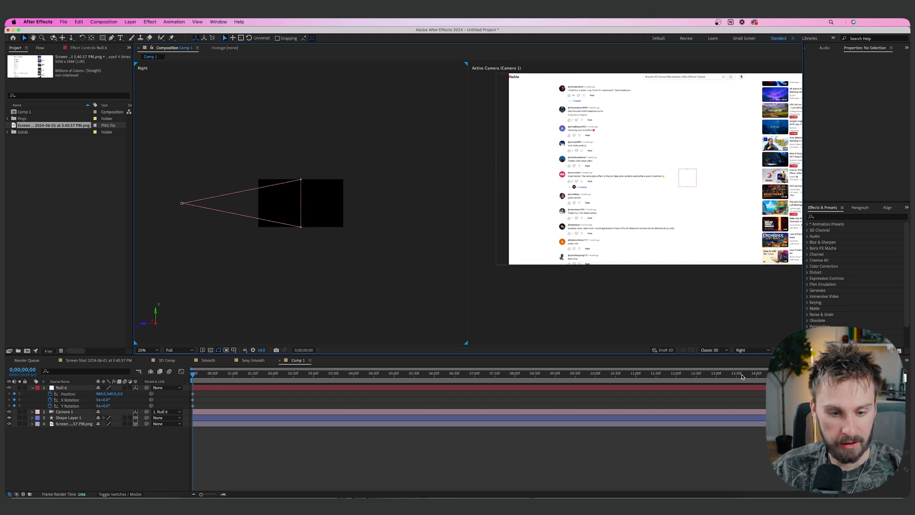
left_click(741, 354)
left_click(751, 352)
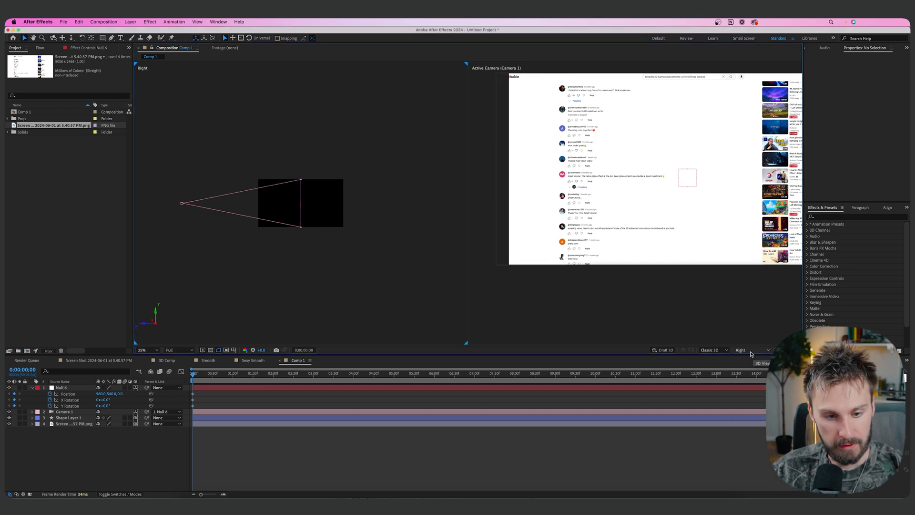
left_click(750, 353)
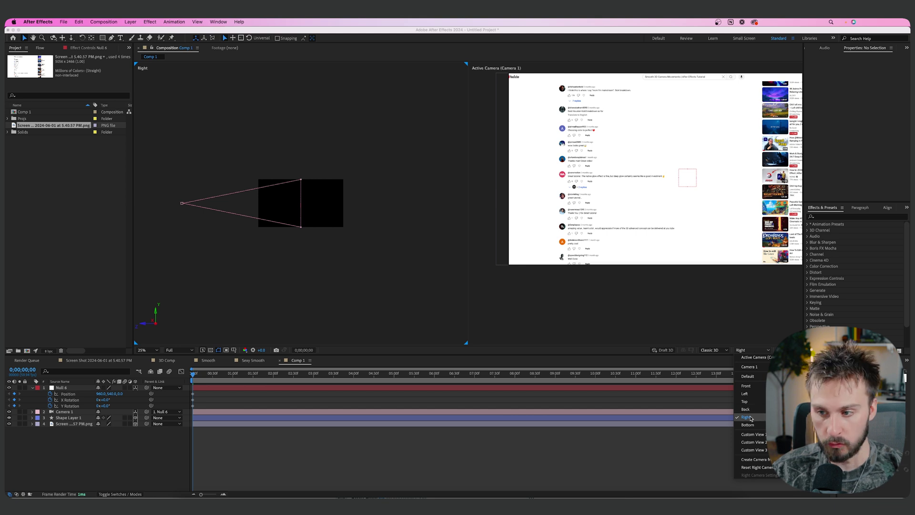
left_click(409, 276)
Frame the camera's outline in the Right view and the comments screenshot in the Active Camera view.
scroll(224, 193, "up", 2)
left_click_drag(217, 200, 319, 205)
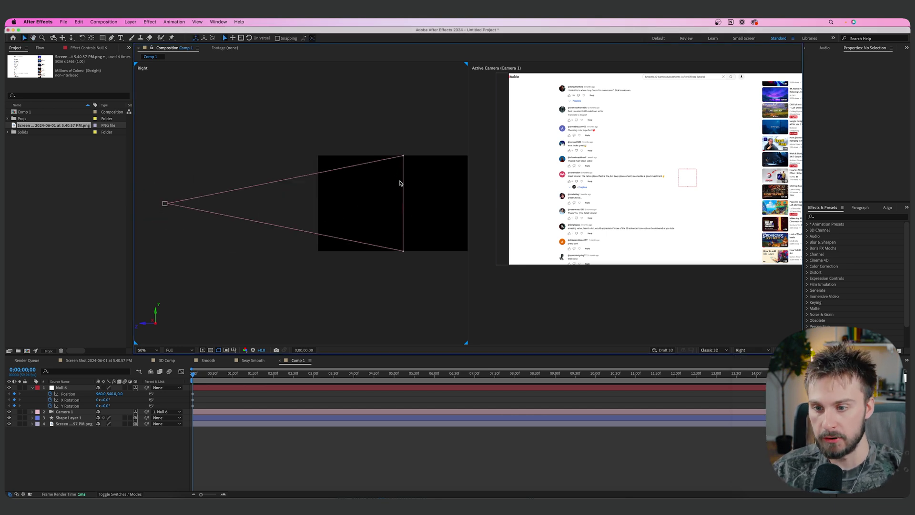
left_click_drag(423, 208, 373, 209)
scroll(611, 186, "down", 1)
left_click_drag(640, 172, 609, 199)
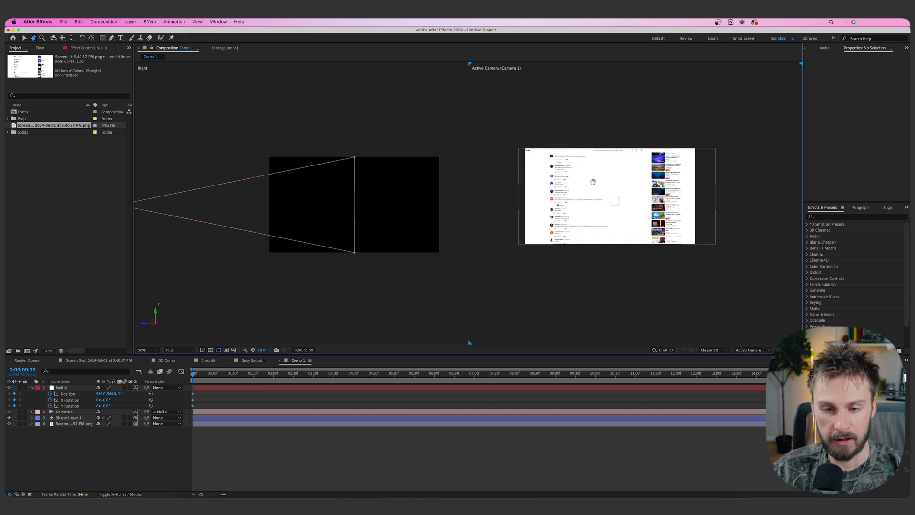
scroll(593, 182, "up", 1)
scroll(610, 199, "down", 1)
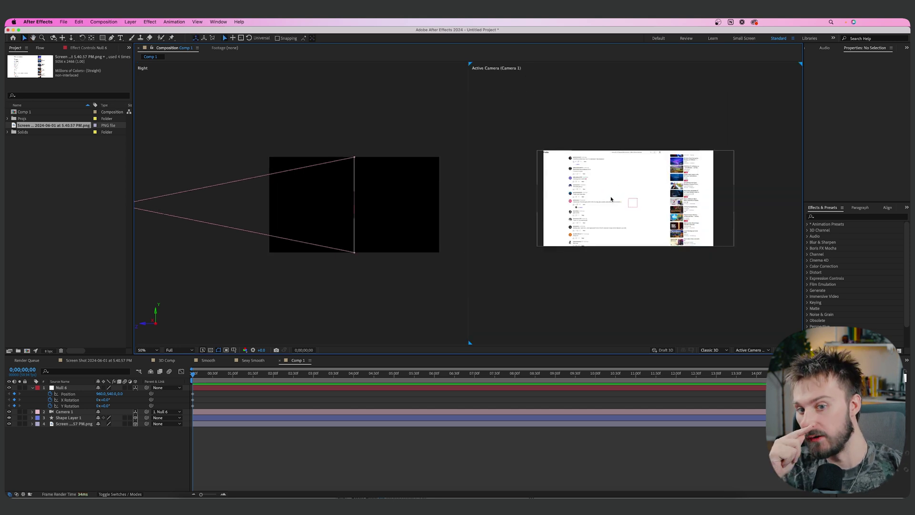
key("period")
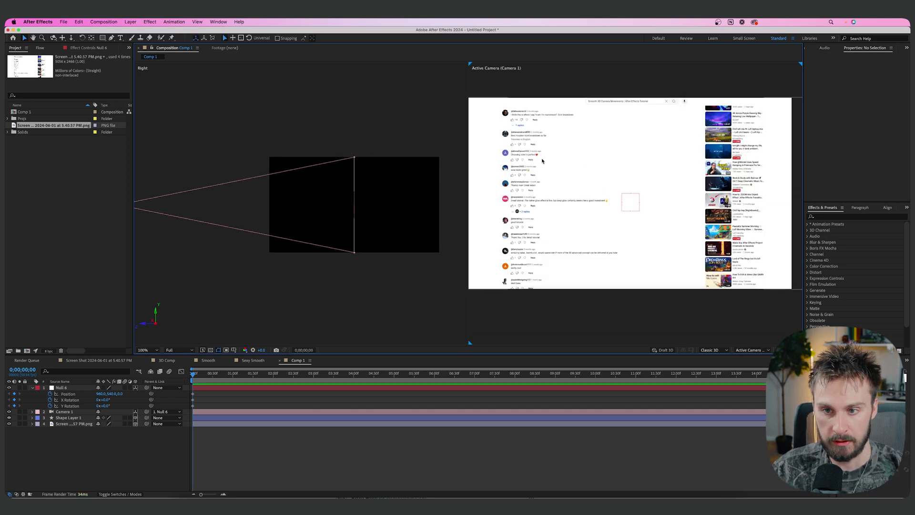
left_click_drag(542, 161, 577, 199)
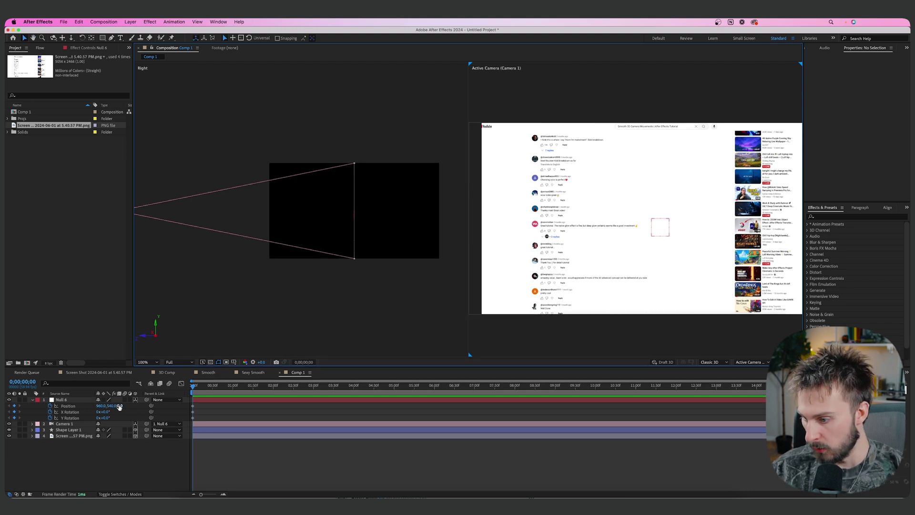
Move the null to about 496, 203, 1705 so the camera closes in on the first comments.
left_click_drag(120, 408, 708, 388)
left_click_drag(101, 406, 5, 397)
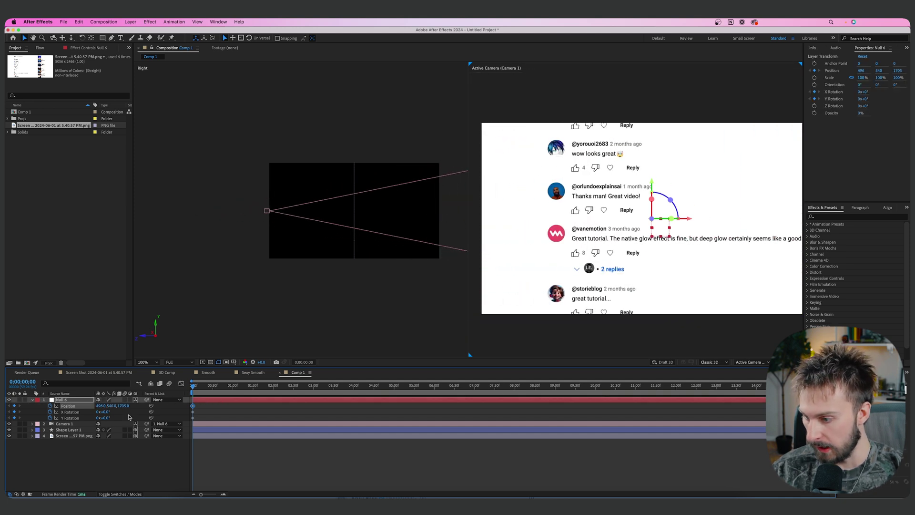
left_click_drag(110, 405, 45, 406)
key("comma")
key("comma")
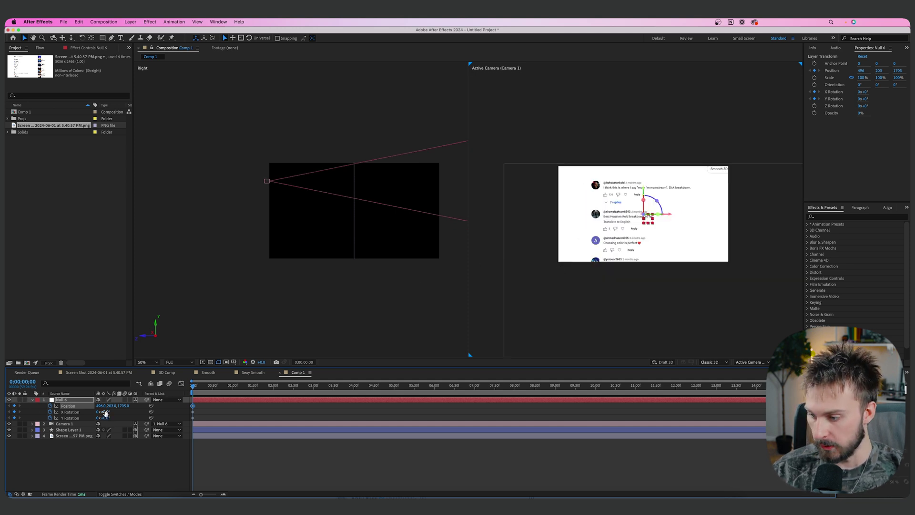
Set the null's X Rotation to 23° and its Position to about 496, -686, 1742 to frame the first comment at an angle.
left_click_drag(105, 412, 112, 410)
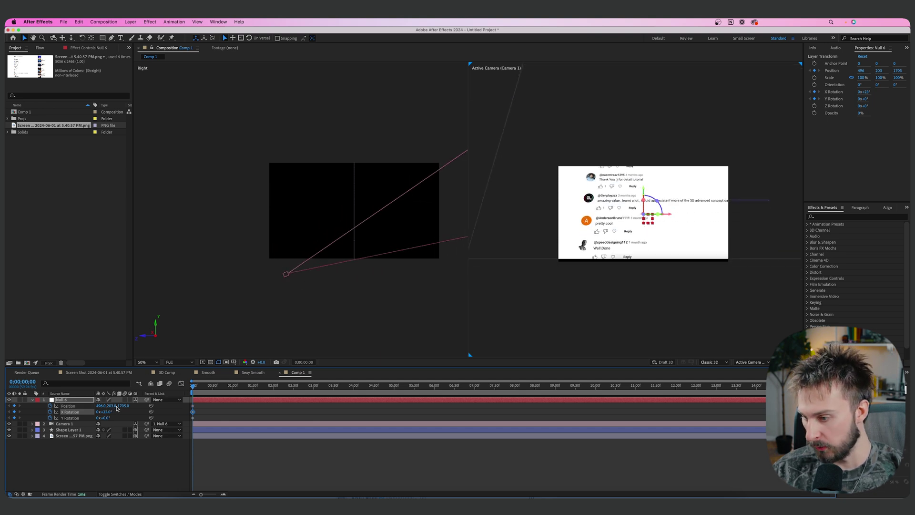
left_click_drag(117, 408, 111, 407)
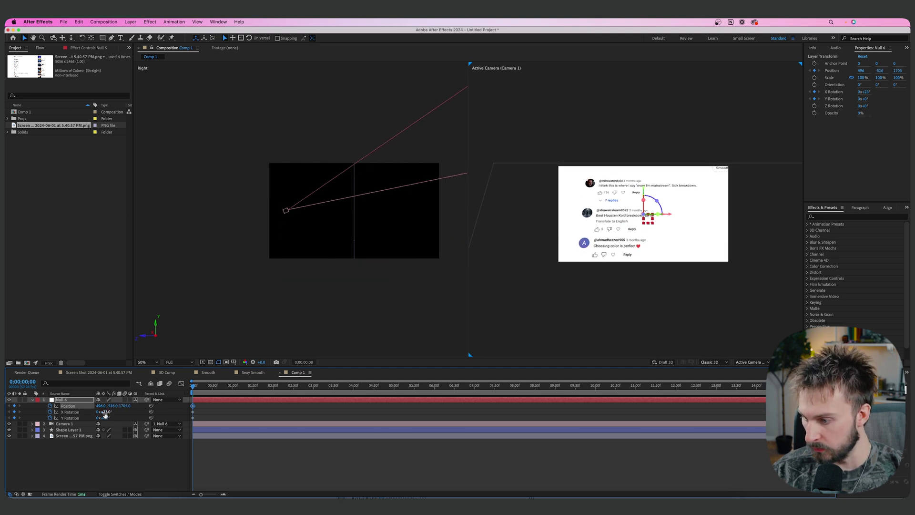
left_click_drag(125, 405, 71, 406)
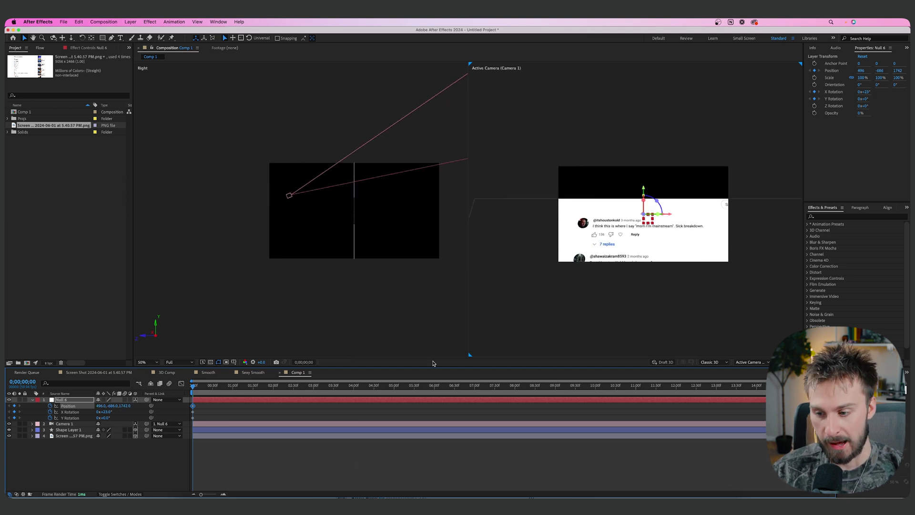
Create a 1920 x 1080 white solid, place it beneath all other layers and make it a 3D layer.
left_click(236, 454)
right_click(268, 454)
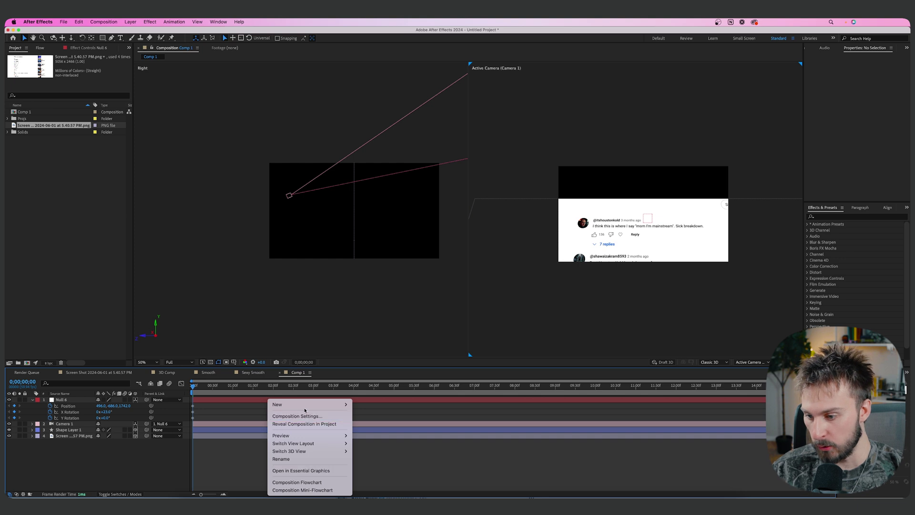
mouse_move(305, 409)
left_click(369, 424)
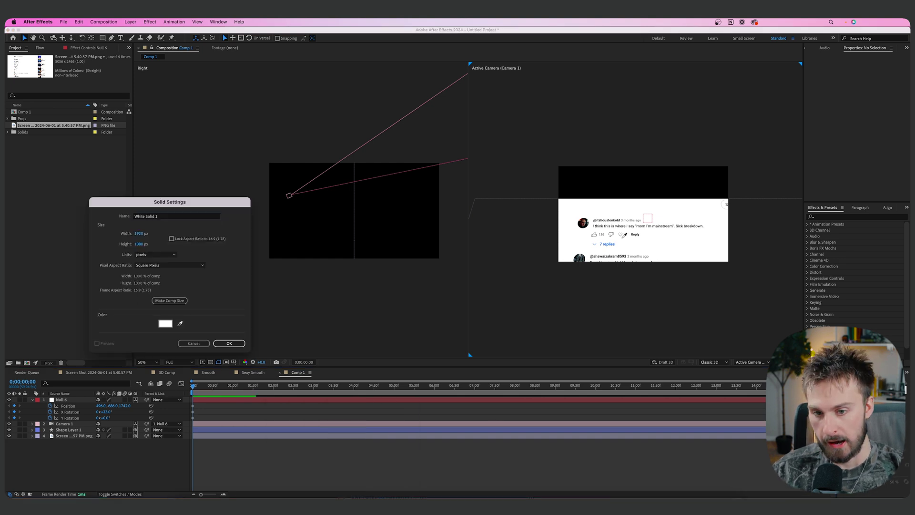
left_click(228, 343)
left_click_drag(72, 399, 73, 446)
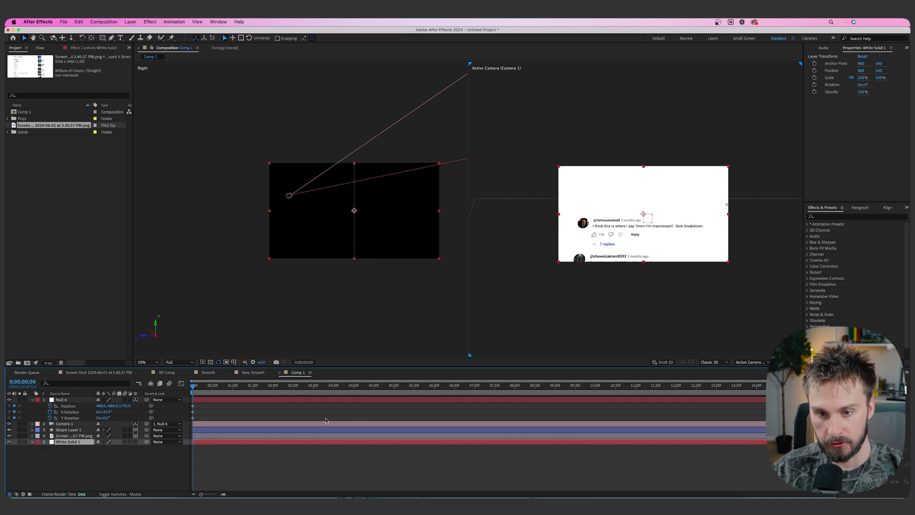
left_click(132, 448)
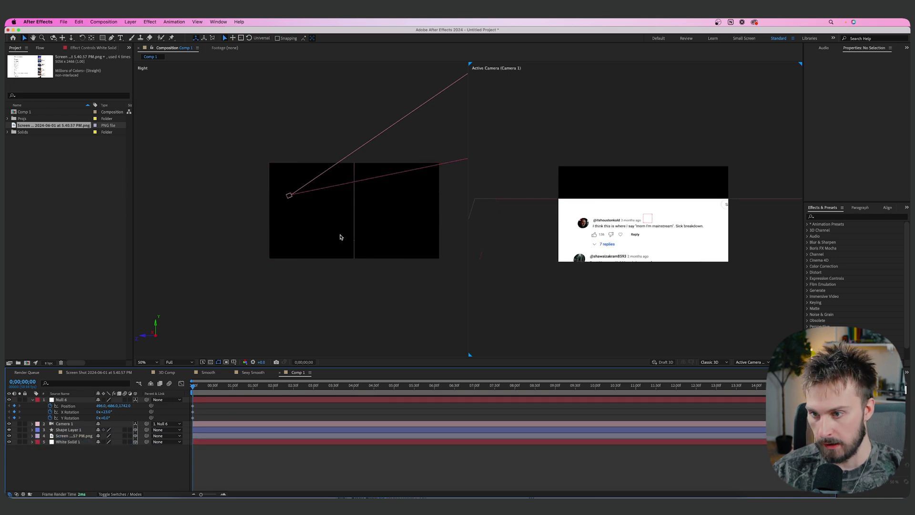
Raise the white solid in the Right view until it fills the black area above the screenshot.
left_click(224, 443)
left_click_drag(354, 185, 356, 146)
left_click(219, 419)
scroll(612, 242, "up", 1)
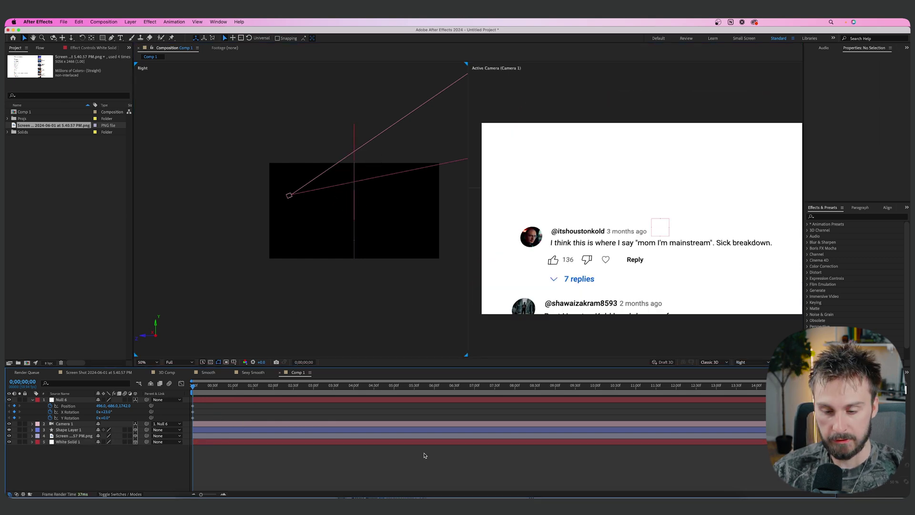
At 0;00;02;00, set the null's Y position to -86 to move the camera down the comments.
left_click_drag(193, 387, 273, 390)
left_click_drag(116, 406, 387, 393)
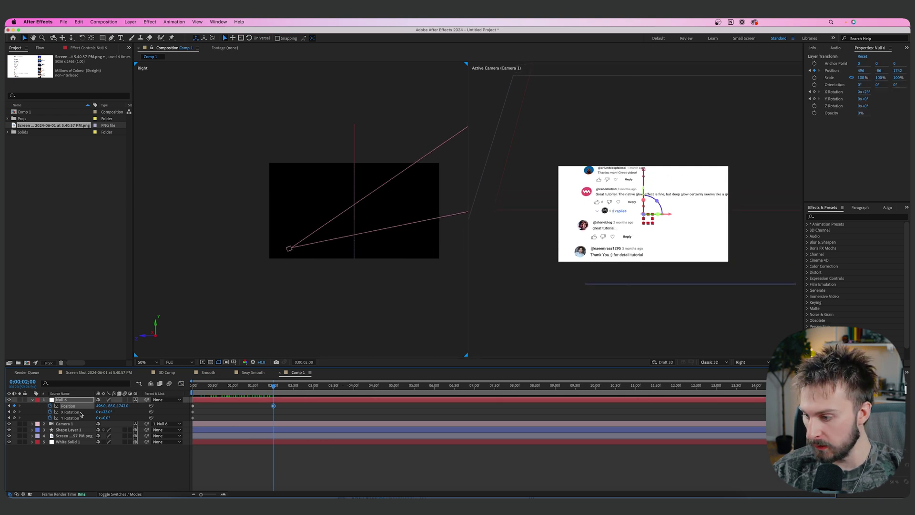
At 0;00;02;00, set the null's Y Rotation to 21°, its X position to 1145 and its X Rotation to 24°.
left_click_drag(107, 419, 110, 418)
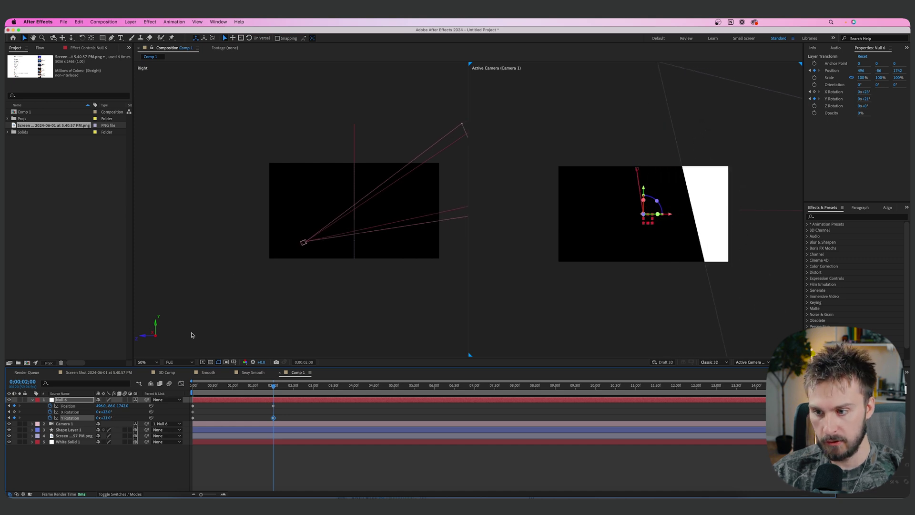
left_click_drag(100, 406, 314, 405)
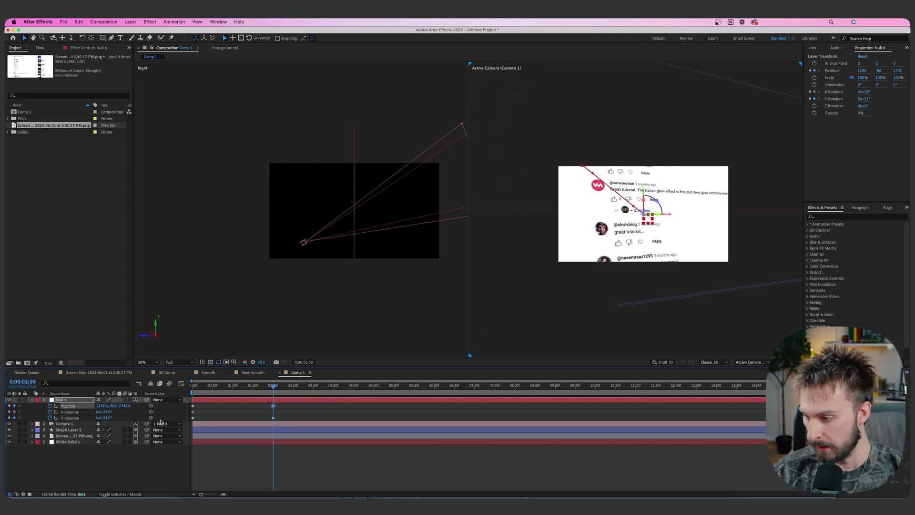
left_click_drag(103, 412, 105, 411)
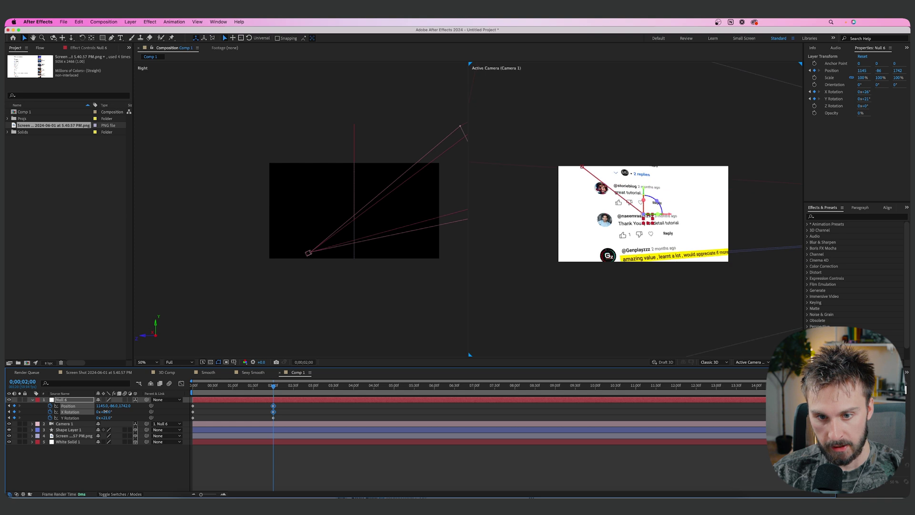
left_click(301, 417)
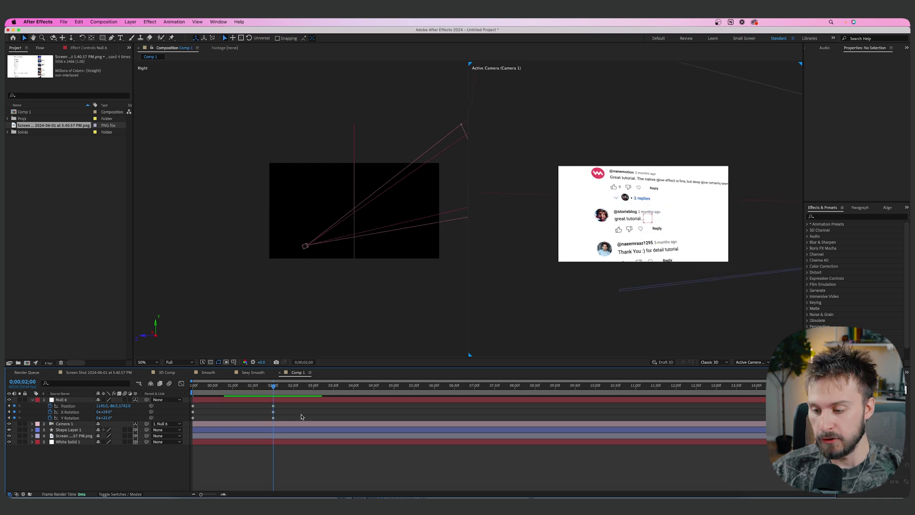
Apply Easy Ease to both X Rotation keyframes of the null.
left_click_drag(297, 411, 191, 421)
left_click(398, 410)
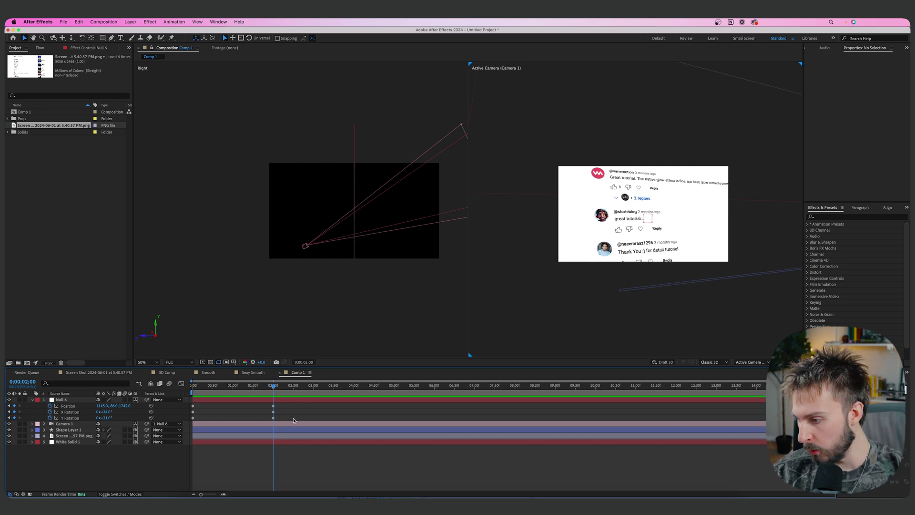
left_click_drag(300, 416, 247, 415)
left_click(317, 413)
left_click_drag(313, 412, 181, 412)
right_click(193, 413)
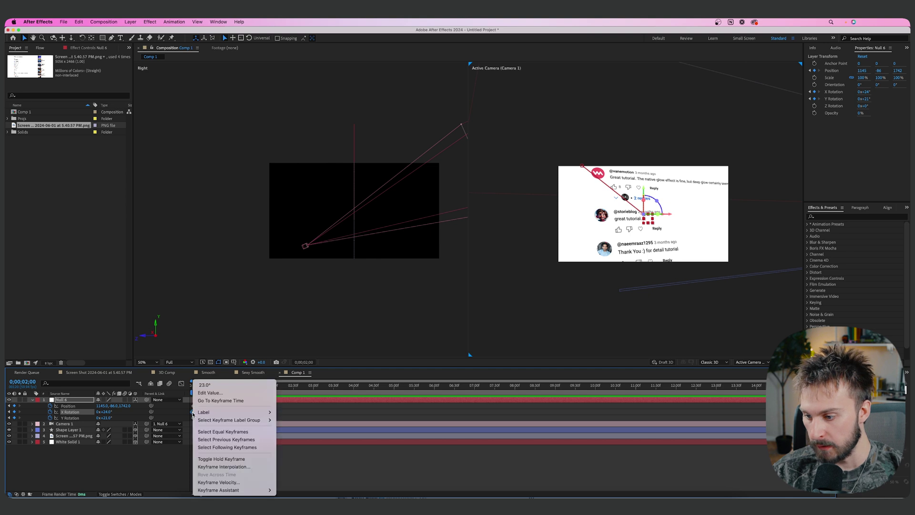
mouse_move(239, 491)
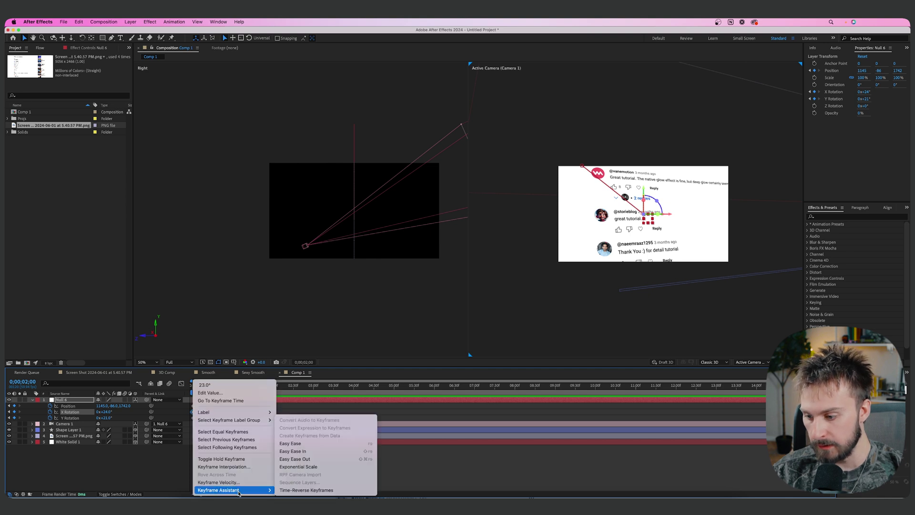
left_click(288, 443)
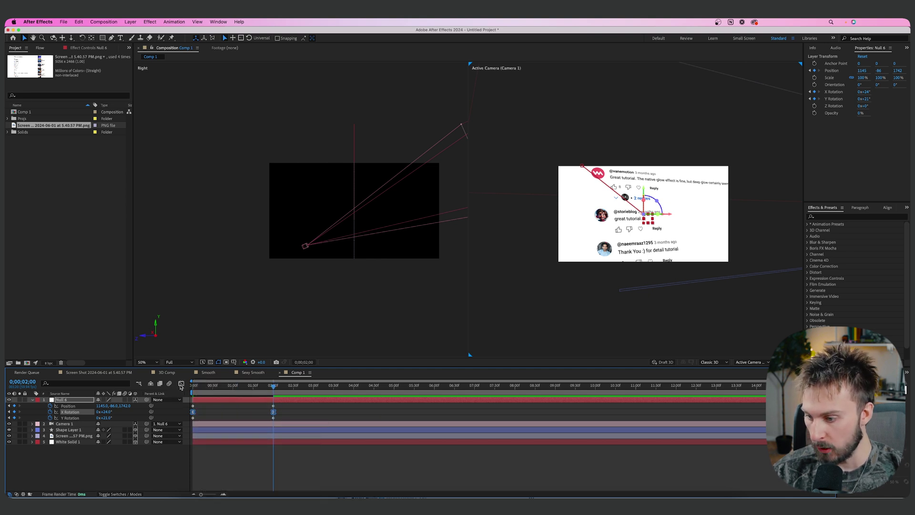
In the X Rotation value graph, extend the end keyframe's handle almost to the start and the start keyframe's handle past the midpoint, forming a steep S-curve.
left_click(181, 385)
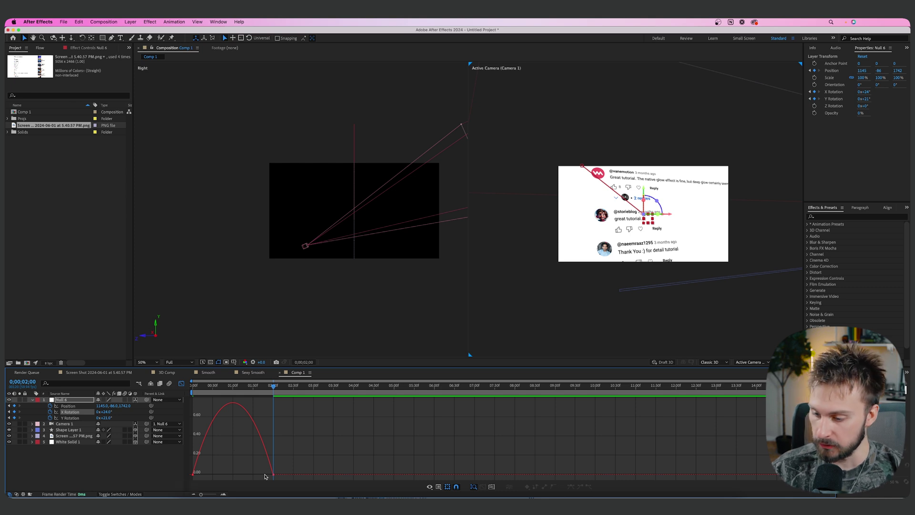
right_click(242, 445)
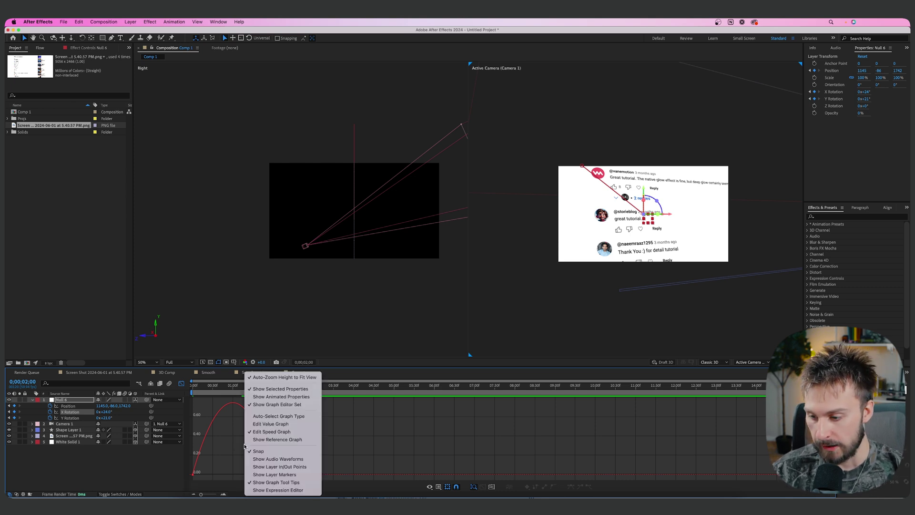
left_click(269, 424)
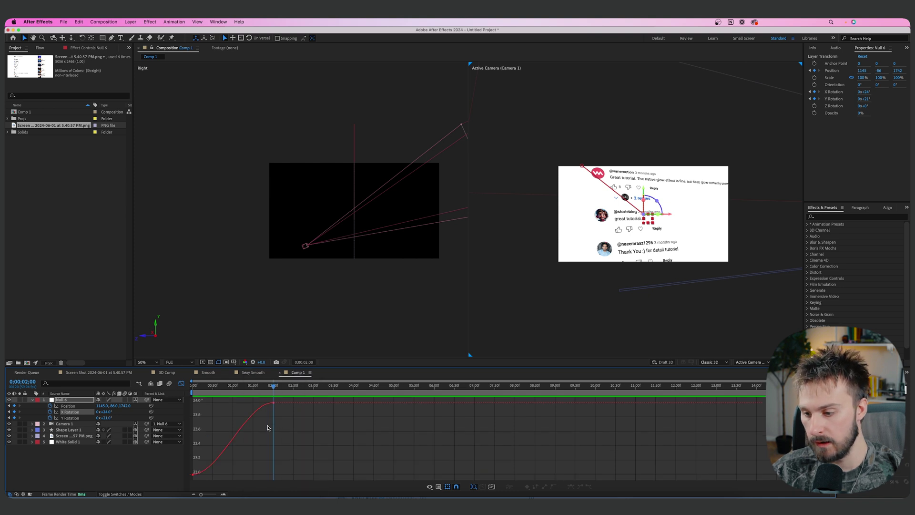
left_click(274, 406)
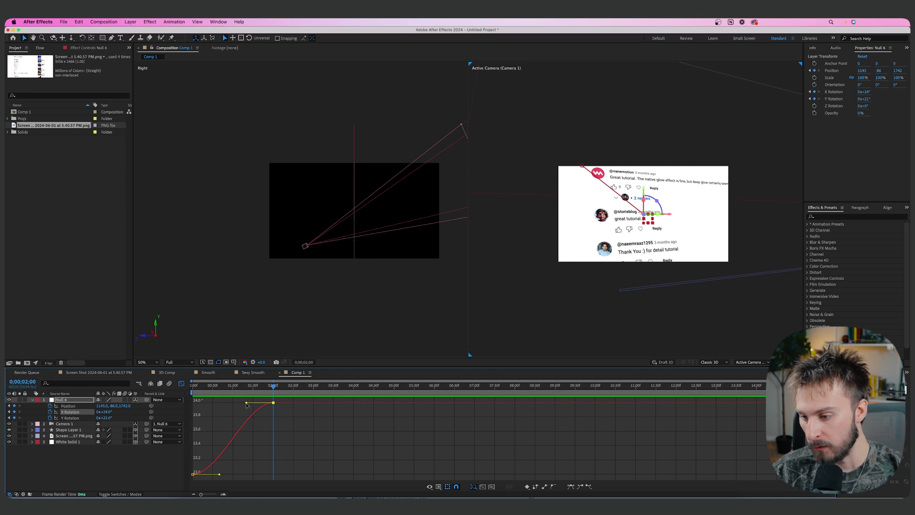
left_click_drag(246, 404, 204, 406)
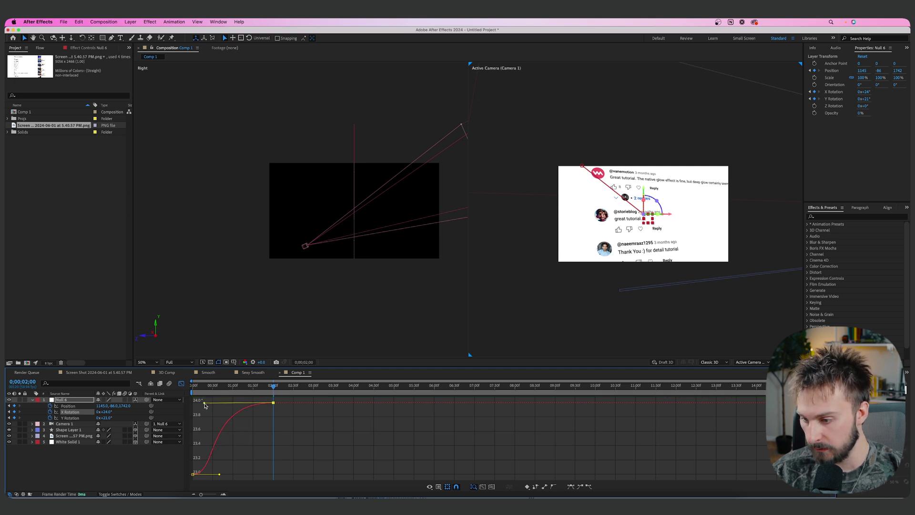
left_click_drag(219, 474, 245, 474)
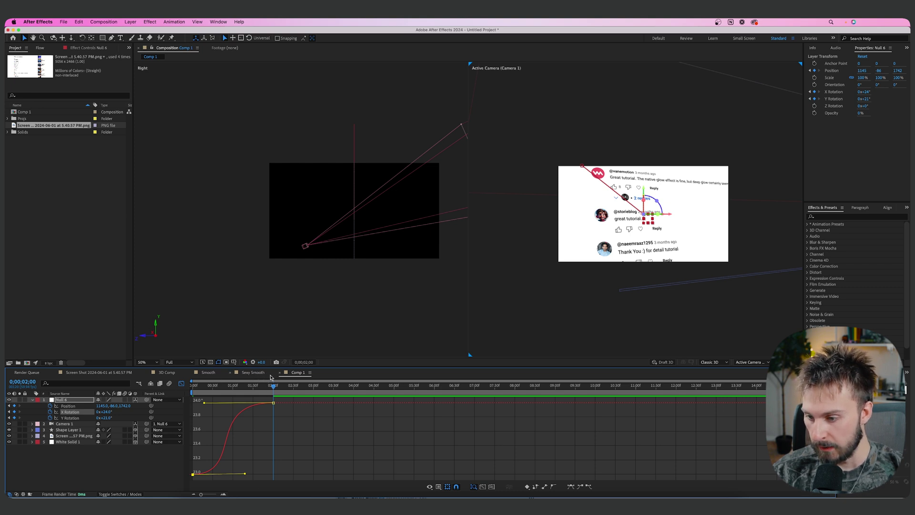
key("shift+F3")
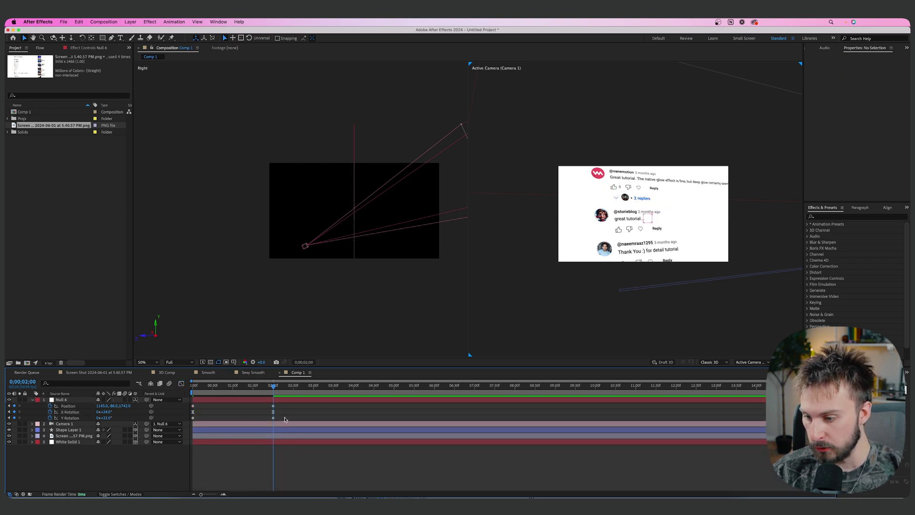
Apply Easy Ease to both Y Rotation keyframes of the null and display their value graph.
left_click_drag(287, 415, 196, 420)
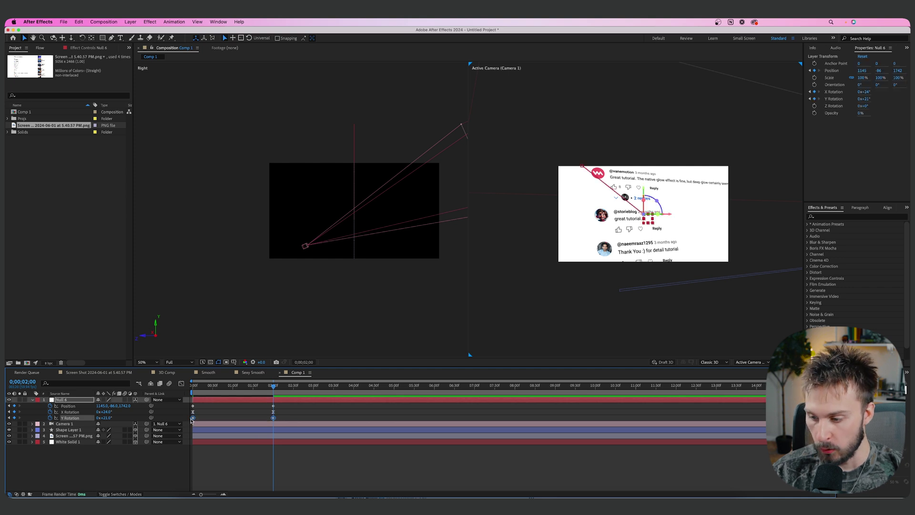
right_click(193, 418)
mouse_move(257, 490)
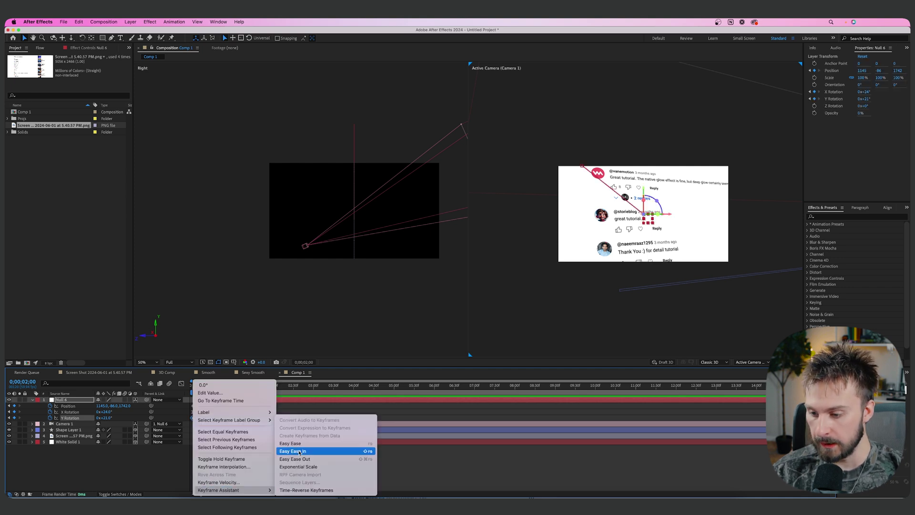
left_click(281, 443)
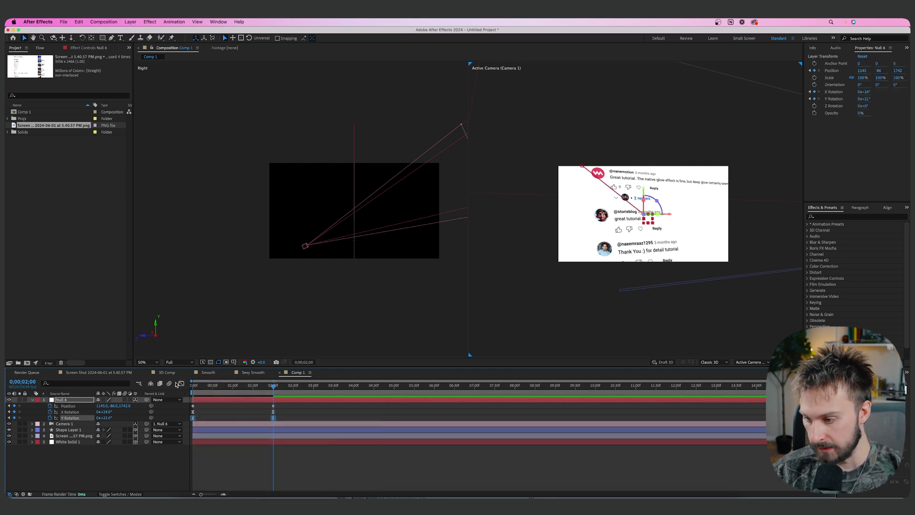
key("shift+F3")
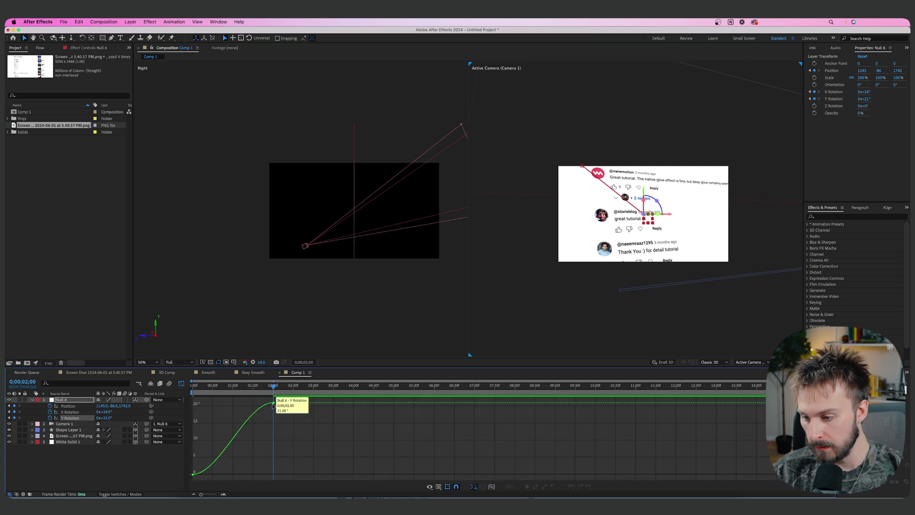
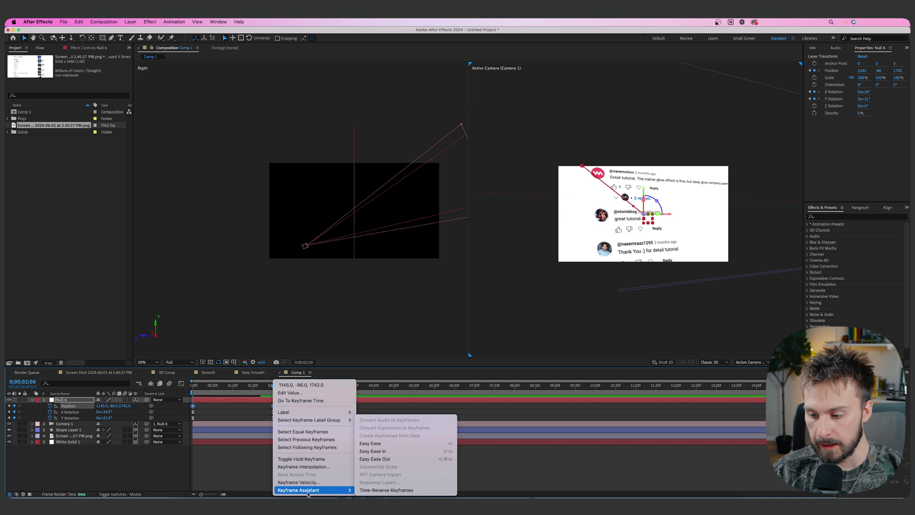
Apply Easy Ease to the null's Position keyframes and display the Position value graph.
left_click(381, 444)
left_click(181, 383)
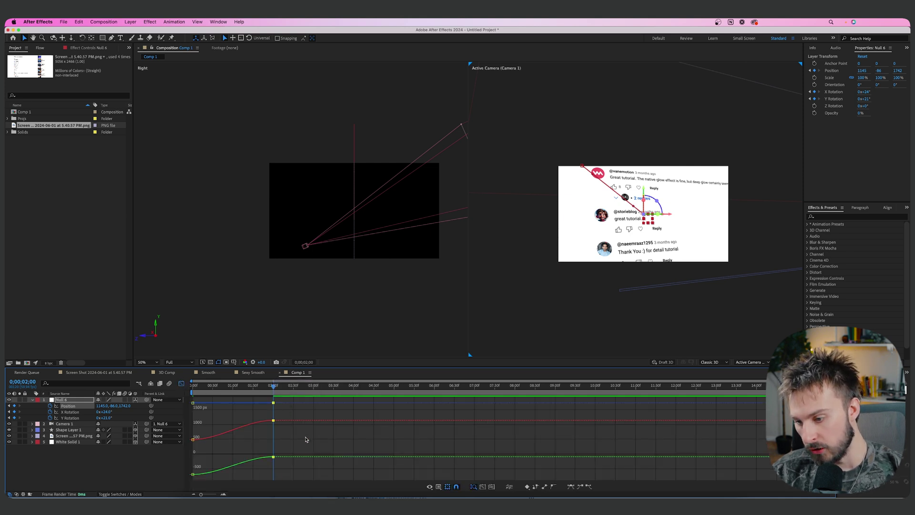
left_click(273, 403)
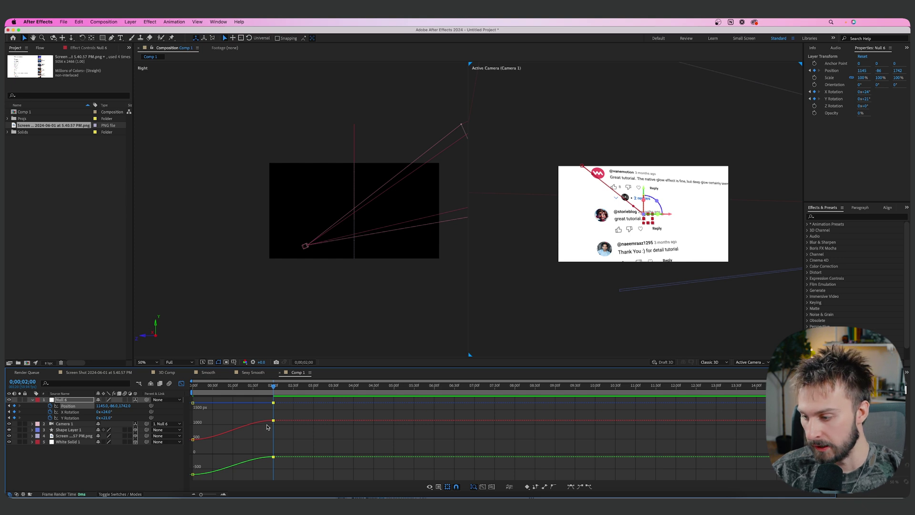
Separate the null's Position dimensions and extend the ease handles on the X and Y Position curves to form S-curves.
right_click(73, 409)
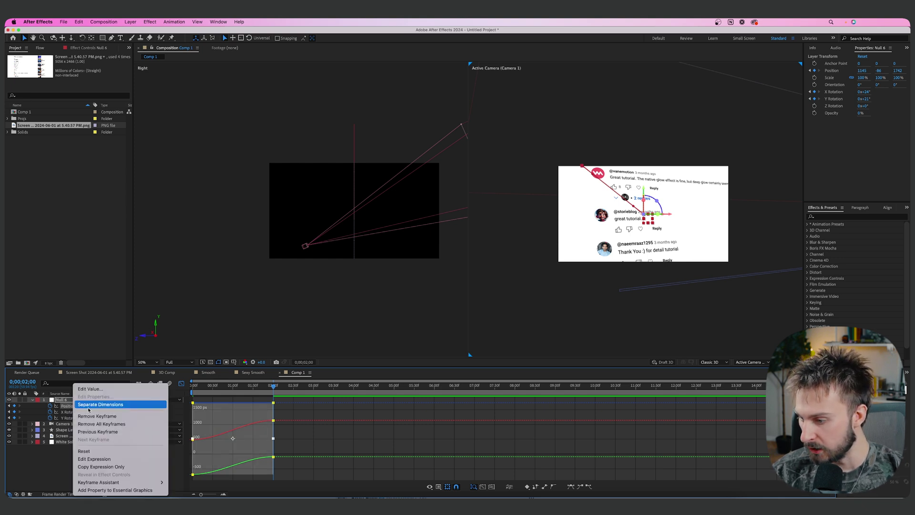
left_click(88, 405)
left_click(271, 404)
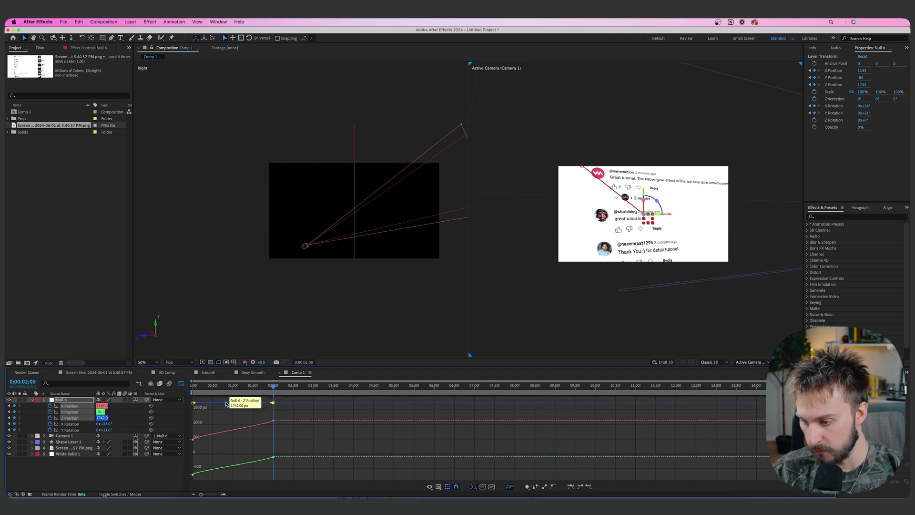
left_click(272, 422)
left_click_drag(271, 424, 229, 446)
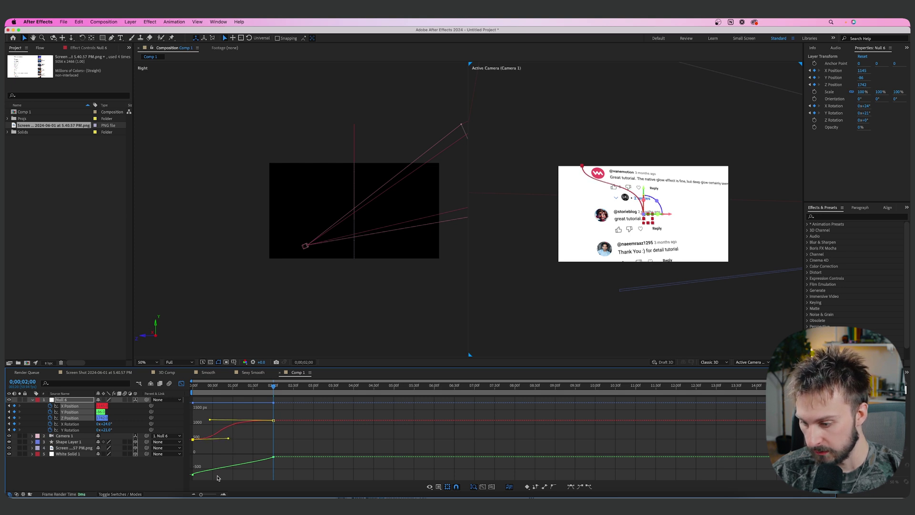
left_click(273, 456)
left_click_drag(273, 457, 237, 473)
left_click(193, 473)
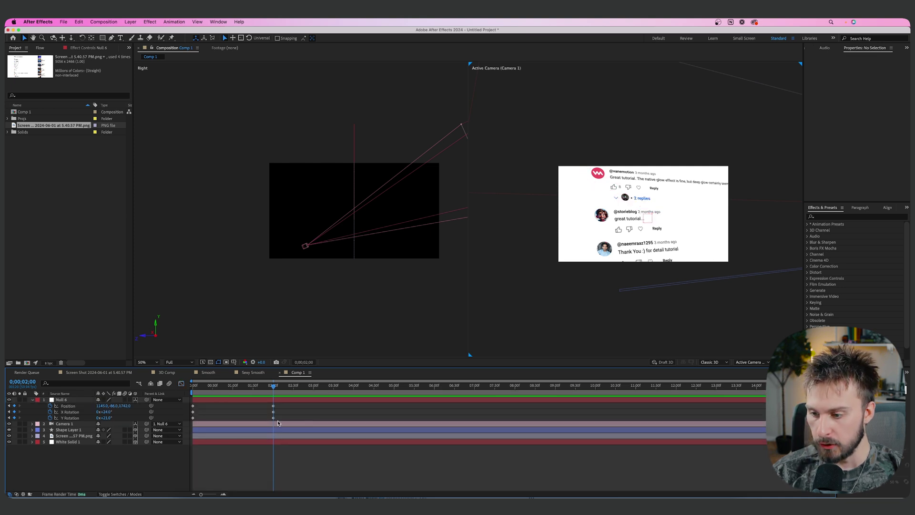
Apply a Flow easing curve of 0.65, 0.00, 0.10, 1.00 to all of the null's Position, X Rotation and Y Rotation keyframes.
left_click_drag(288, 417, 179, 403)
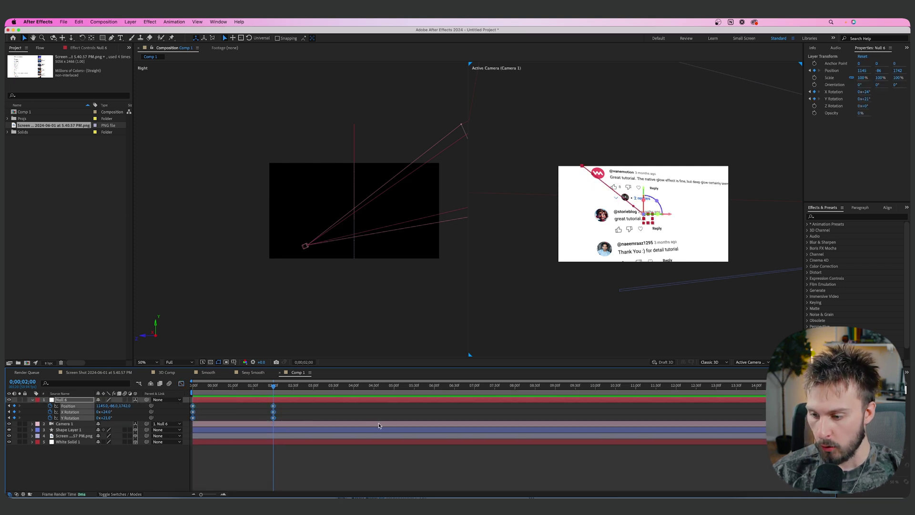
left_click(319, 415)
left_click_drag(297, 420, 187, 403)
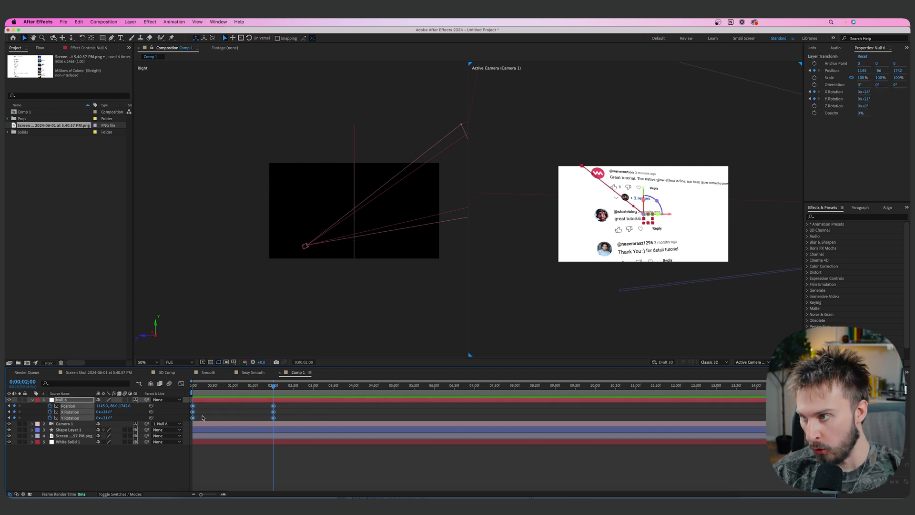
left_click(40, 48)
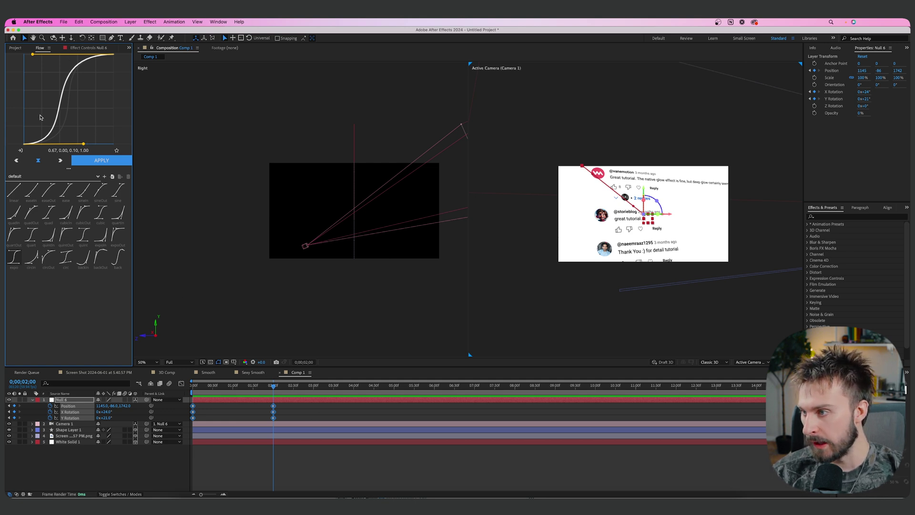
left_click_drag(82, 144, 82, 143)
left_click(101, 162)
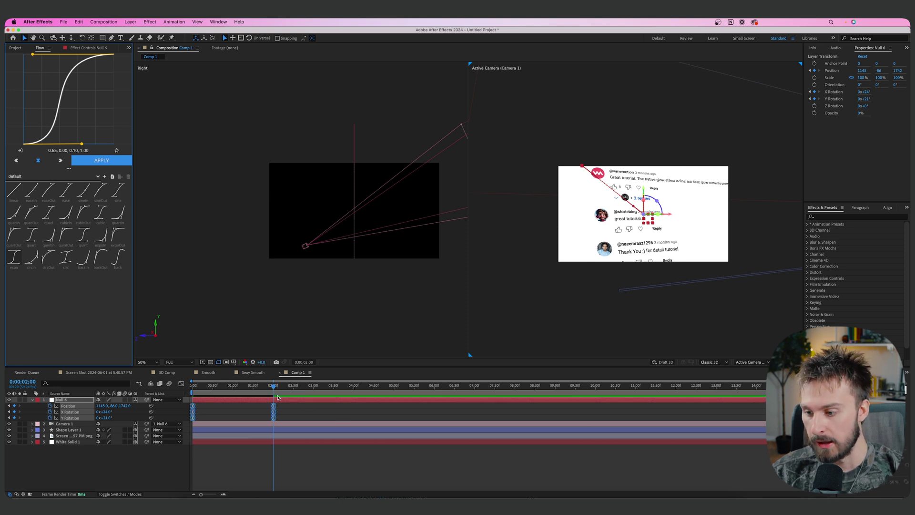
Preview the eased camera move, move the null's three end keyframes to about 3 seconds, and replay it.
key("Home")
key("space")
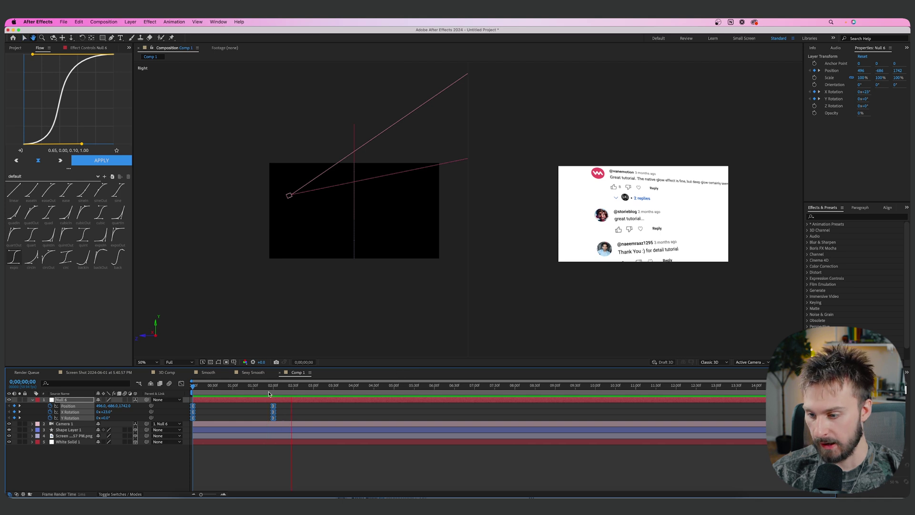
key("space")
left_click(306, 406)
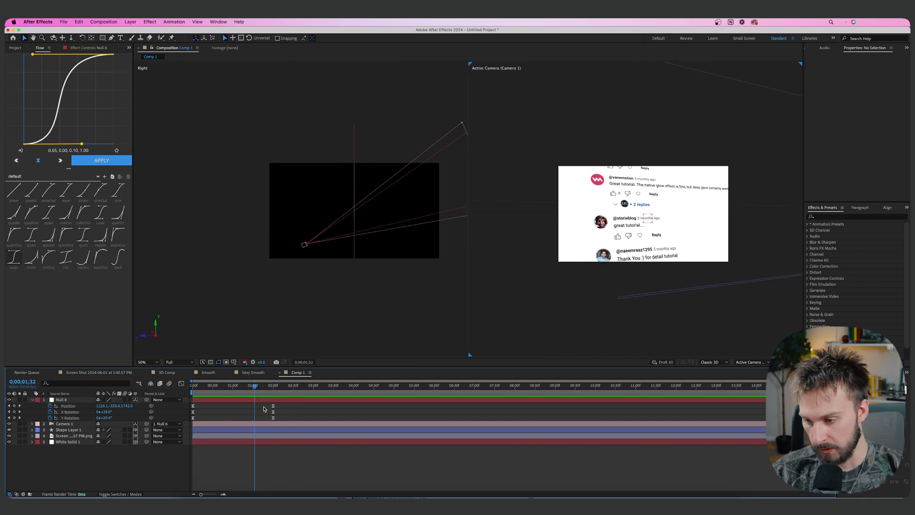
left_click_drag(266, 404, 315, 418)
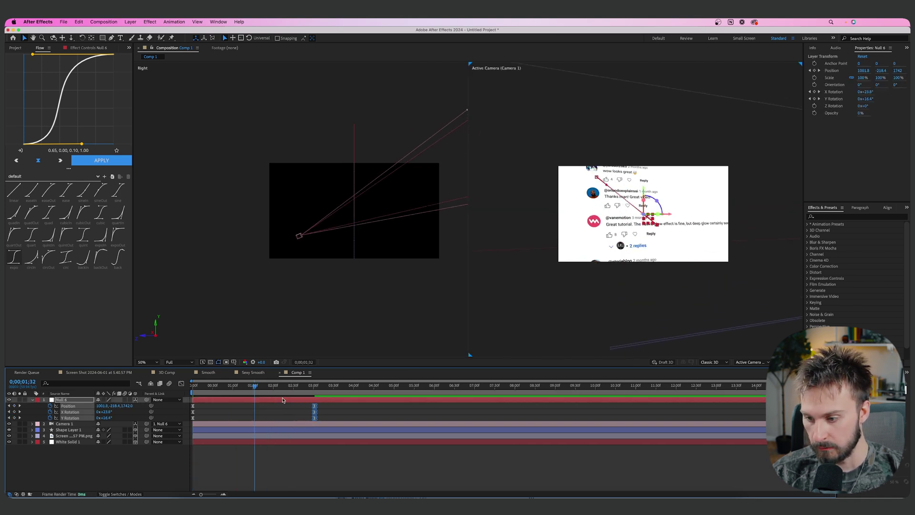
key("space")
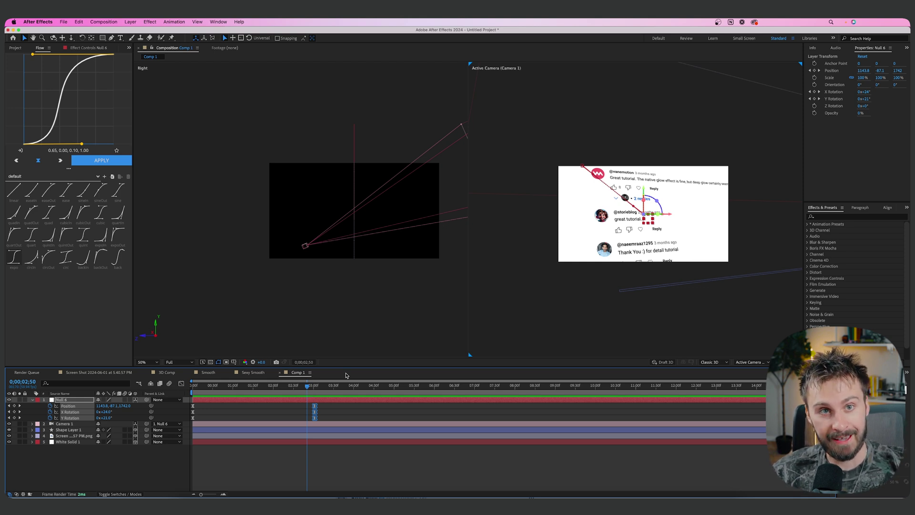
At 0;00;05;10, add a Position keyframe to the existing null with its Y position set to 87.
key("super+shift+a")
left_click_drag(307, 386, 406, 396)
left_click(337, 424)
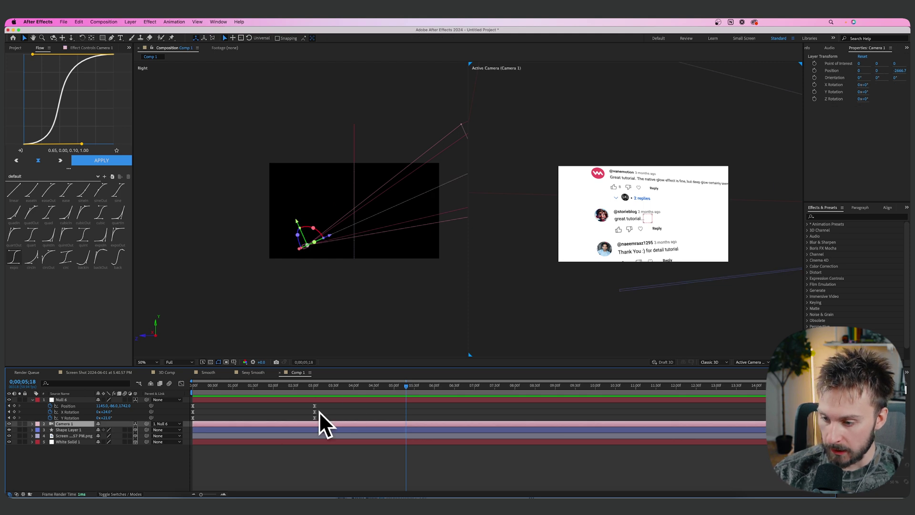
left_click(347, 400)
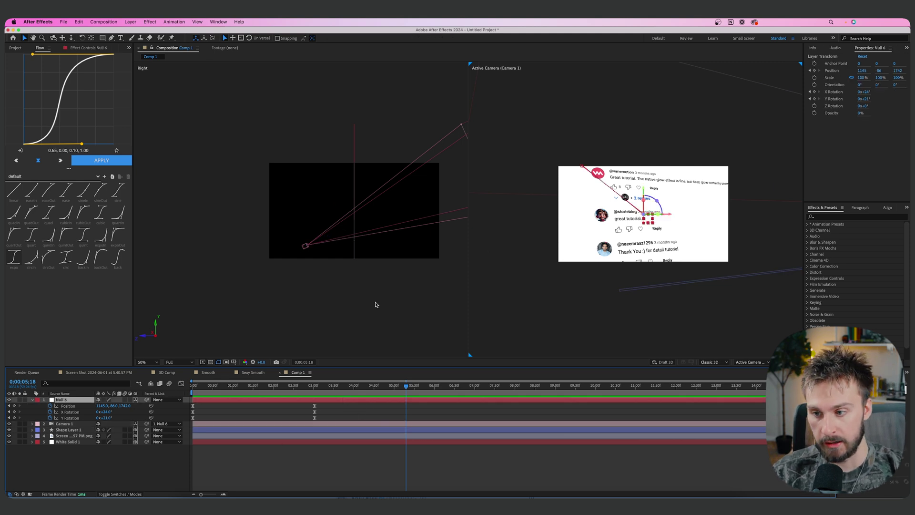
left_click_drag(369, 389, 401, 389)
left_click(248, 401)
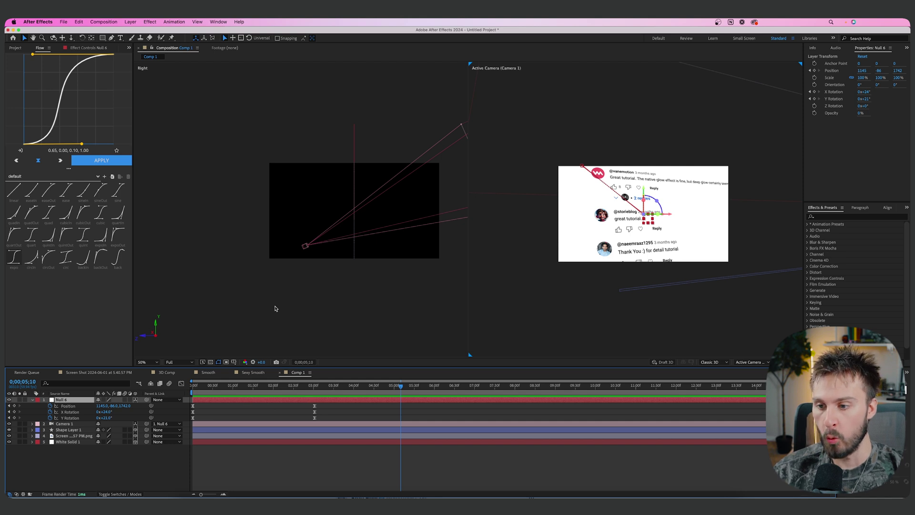
left_click_drag(113, 406, 189, 396)
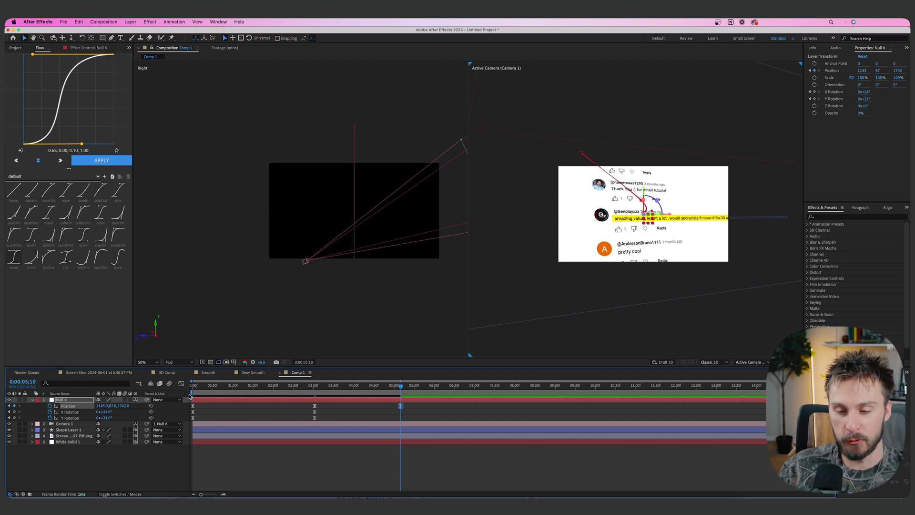
Preview the added second camera move and undo the Position keyframe at 0;00;05;10.
key("space")
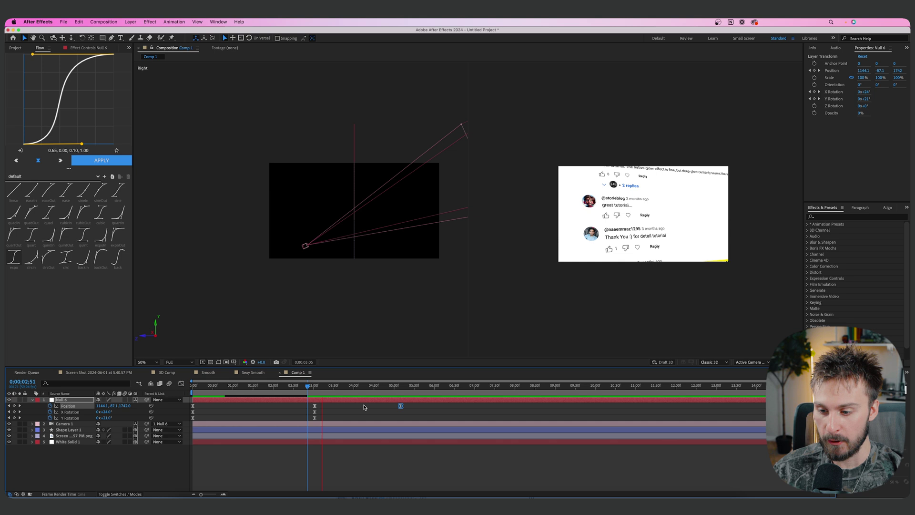
left_click(318, 398)
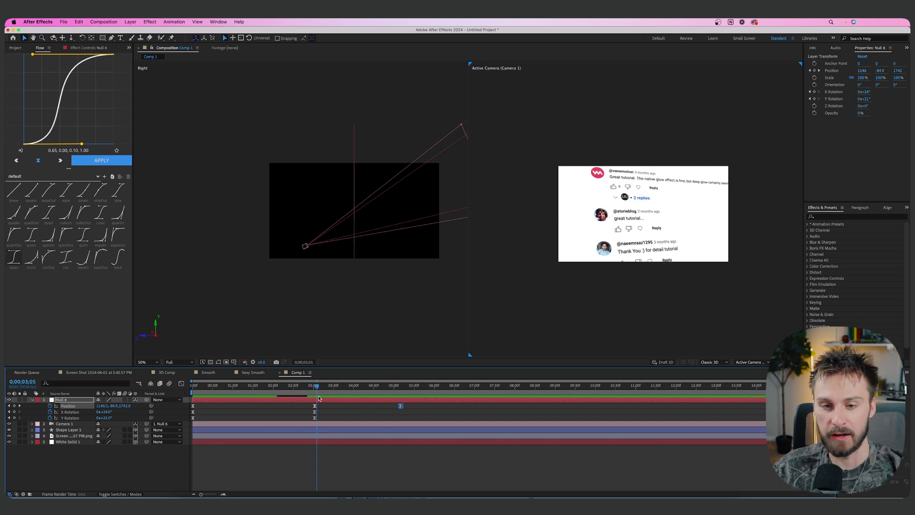
key("space")
left_click(317, 465)
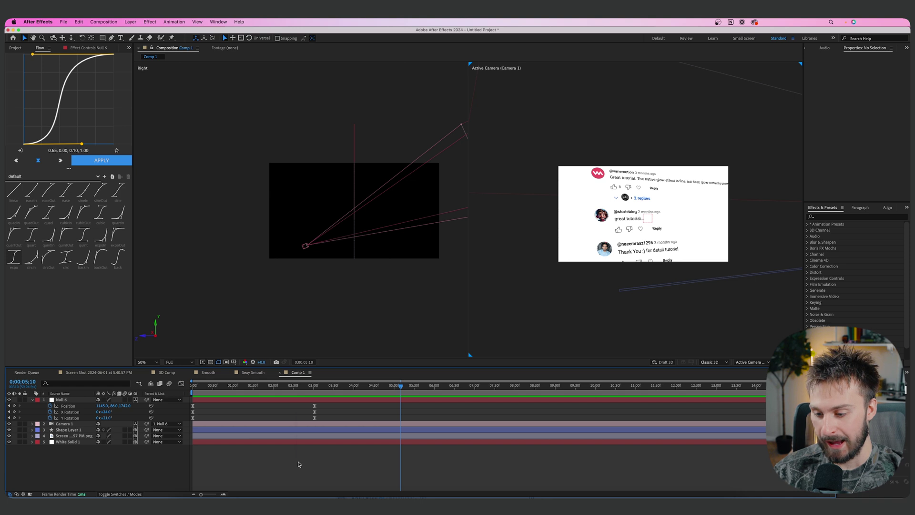
Create a new null object and parent the existing camera null, Null 6, to it.
right_click(299, 464)
mouse_move(379, 404)
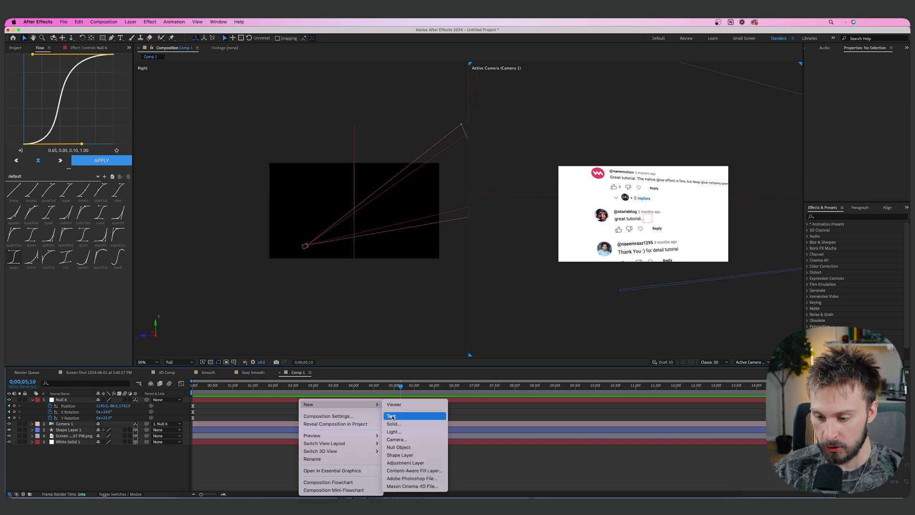
left_click(398, 447)
left_click(143, 406)
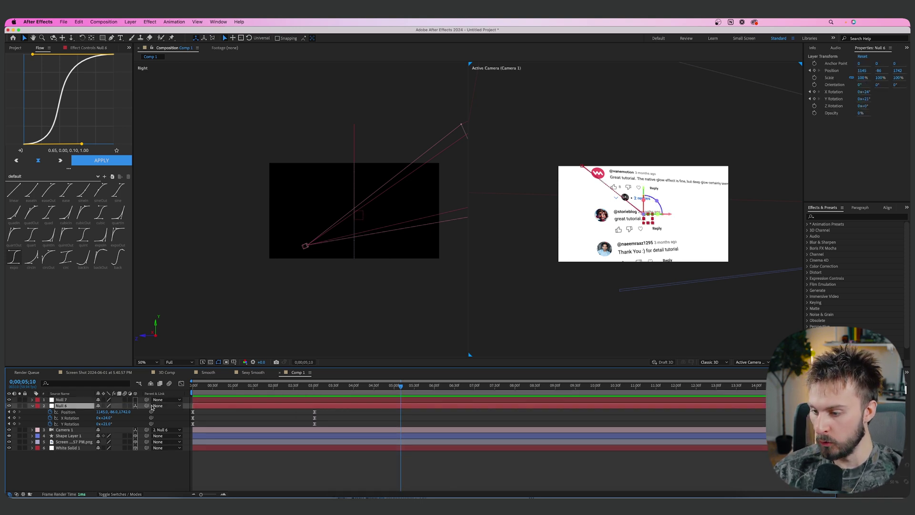
left_click_drag(146, 405, 64, 400)
left_click(33, 405)
key("u")
Add a Position keyframe to the new null at 0;00;02;35.
left_click(226, 401)
left_click_drag(248, 394, 295, 390)
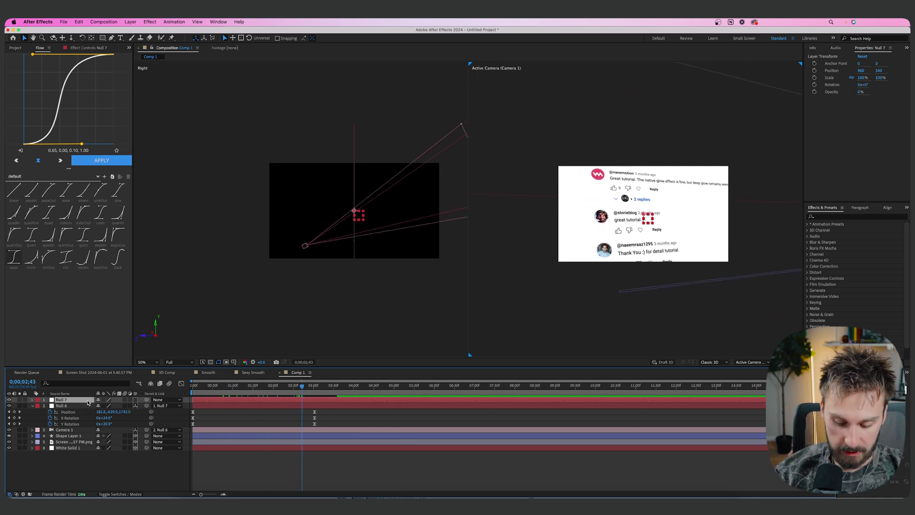
key("p")
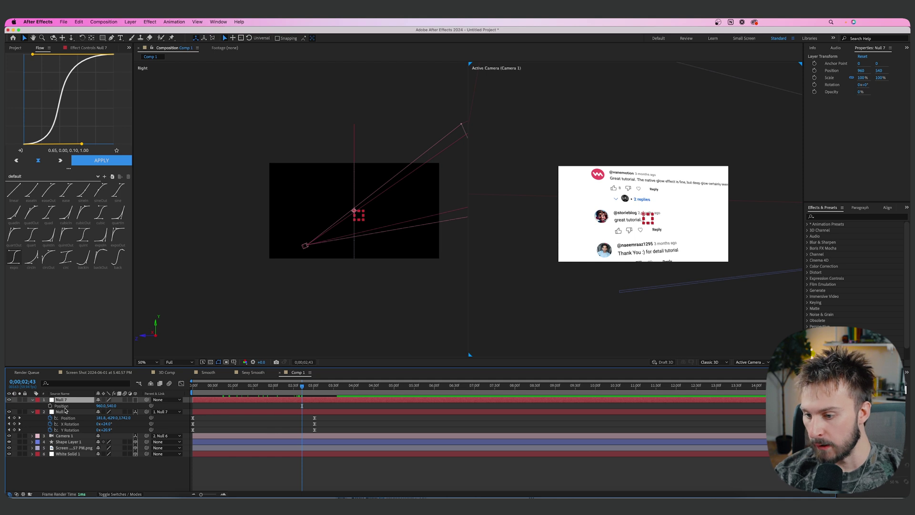
mouse_move(301, 390)
left_mouse_down()
mouse_move(327, 390)
mouse_move(296, 390)
left_mouse_up()
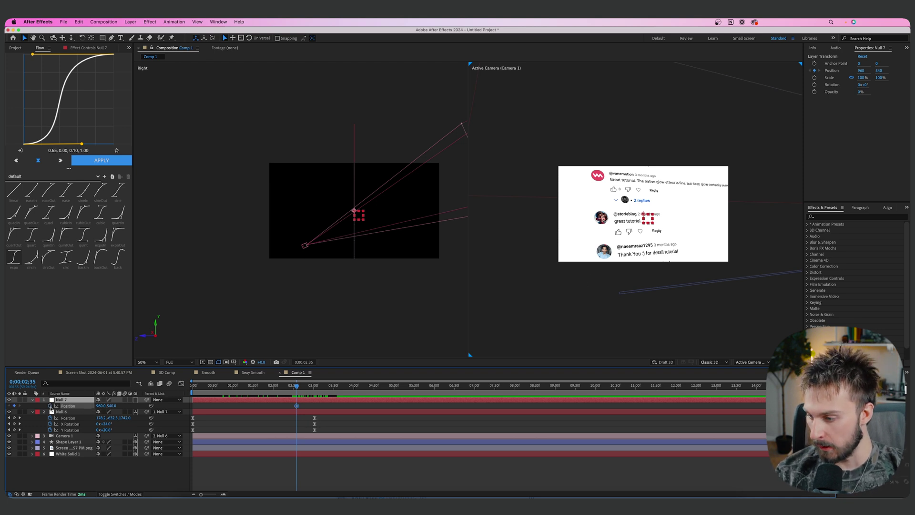
left_click(50, 405)
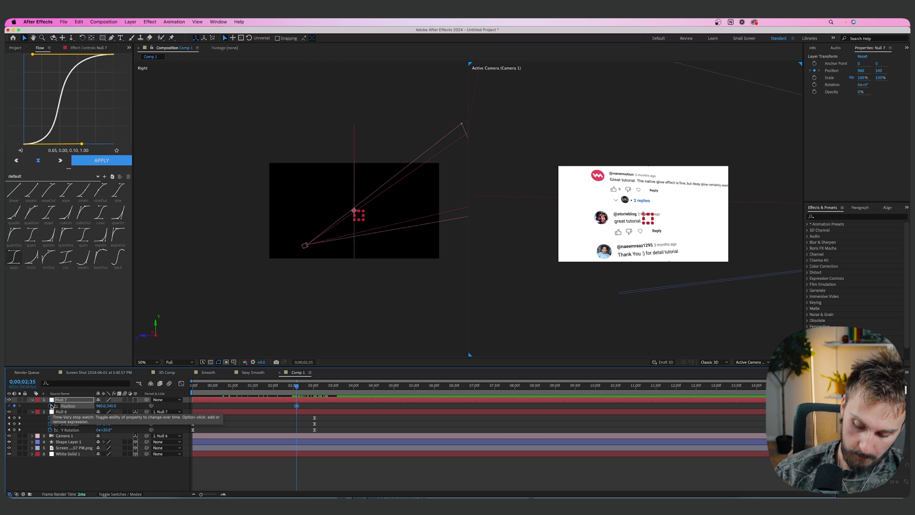
Make the new null a 3D layer, add X and Y Rotation keyframes, and show only the keyframed properties.
left_click(136, 400)
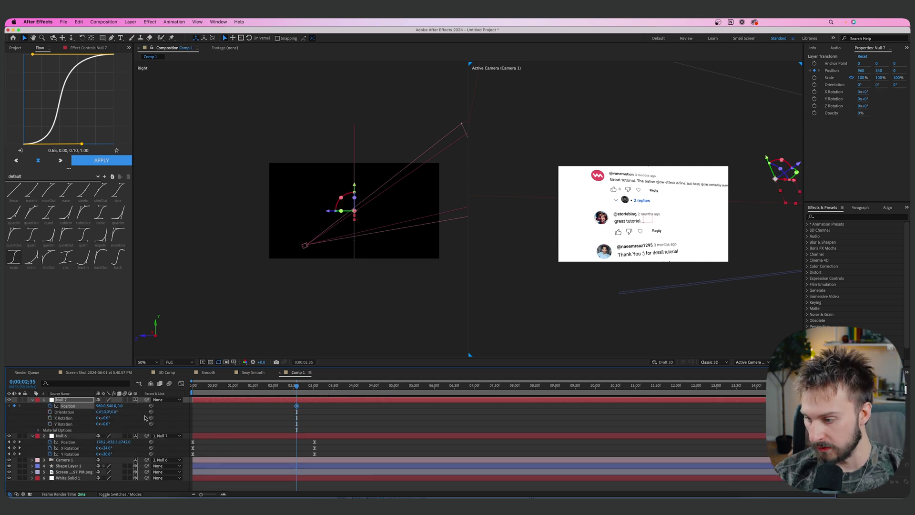
left_click(50, 417)
left_click(50, 423)
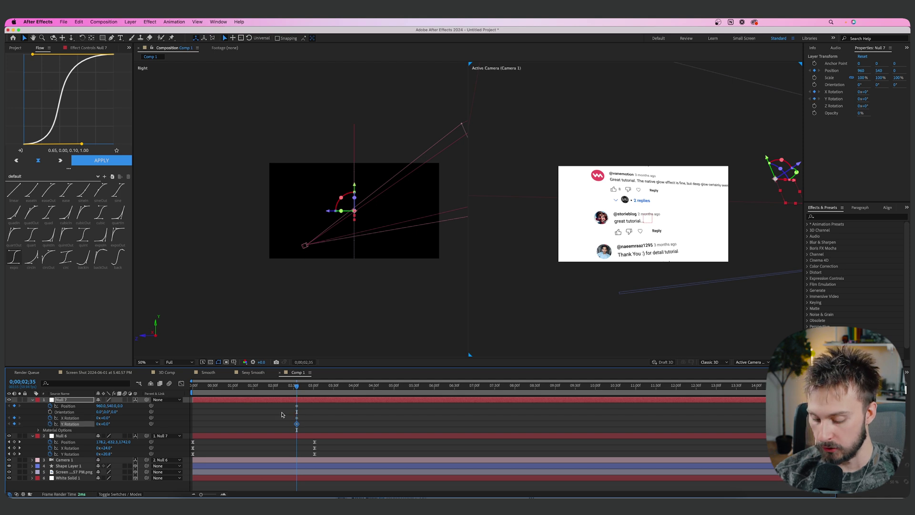
left_click(282, 415)
key("u")
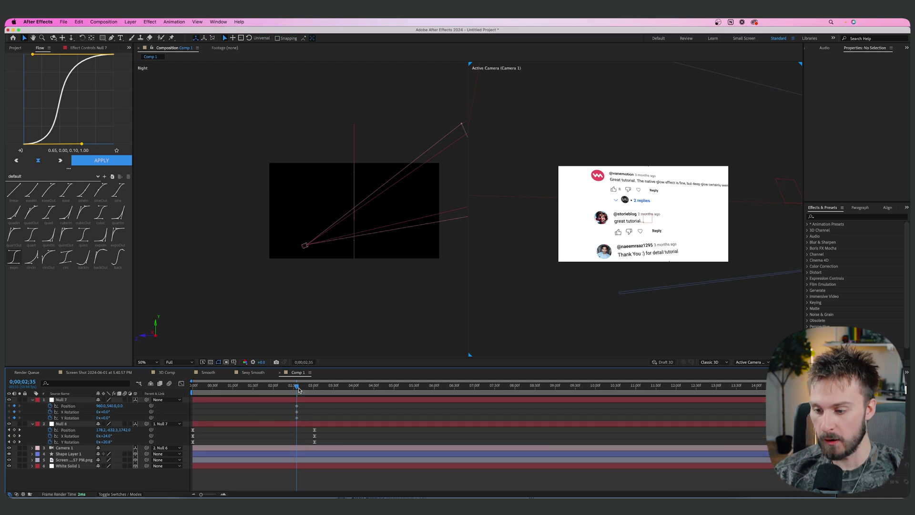
At 0;00;04;53, change the new null's Position, X Rotation and Y Rotation to frame the highlighted comment at an angle, and preview the move.
left_click_drag(304, 392, 389, 392)
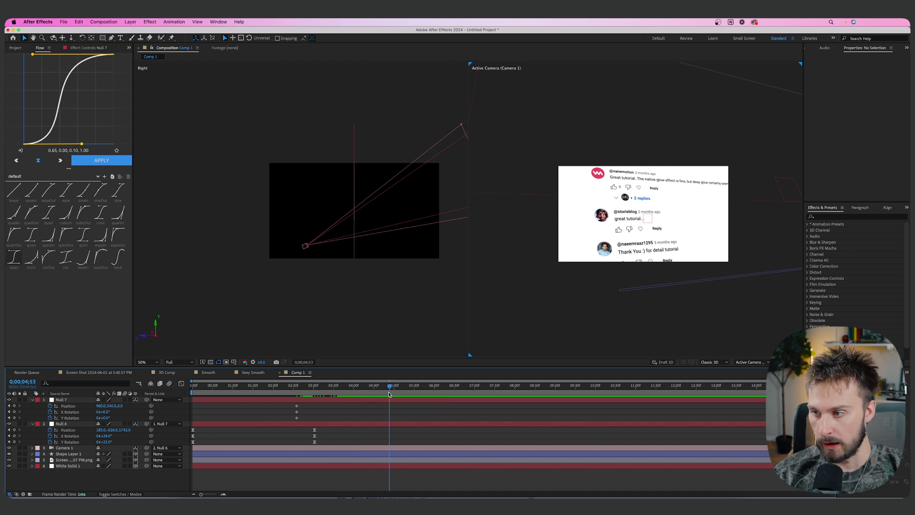
left_click(113, 405)
left_click_drag(114, 408, 186, 392)
mouse_move(104, 418)
left_mouse_down()
mouse_move(117, 408)
mouse_move(93, 404)
mouse_move(108, 412)
mouse_move(94, 412)
left_mouse_up()
mouse_move(108, 418)
left_mouse_down()
mouse_move(102, 406)
mouse_move(122, 407)
mouse_move(105, 406)
left_mouse_up()
left_click(428, 418)
left_click_drag(389, 385, 286, 388)
key("space")
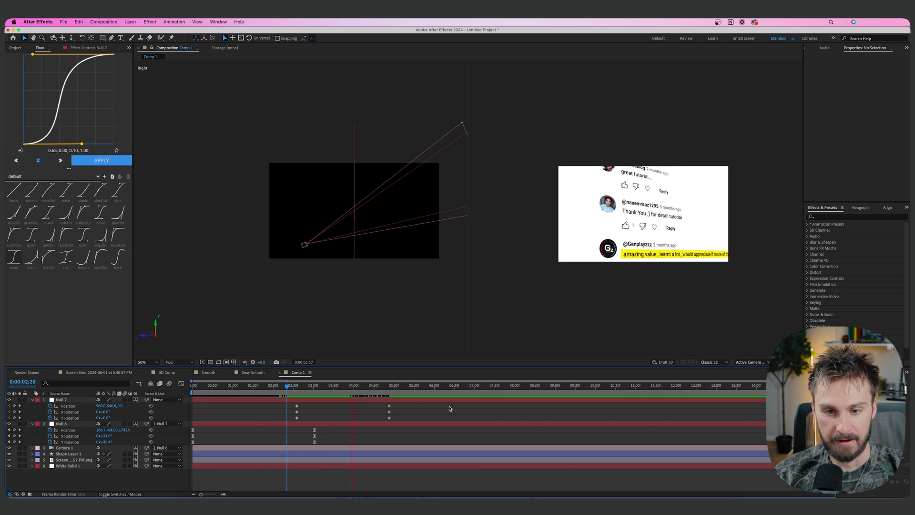
Apply Easy Ease to both X Rotation keyframes of the new null.
left_click_drag(431, 419, 276, 401)
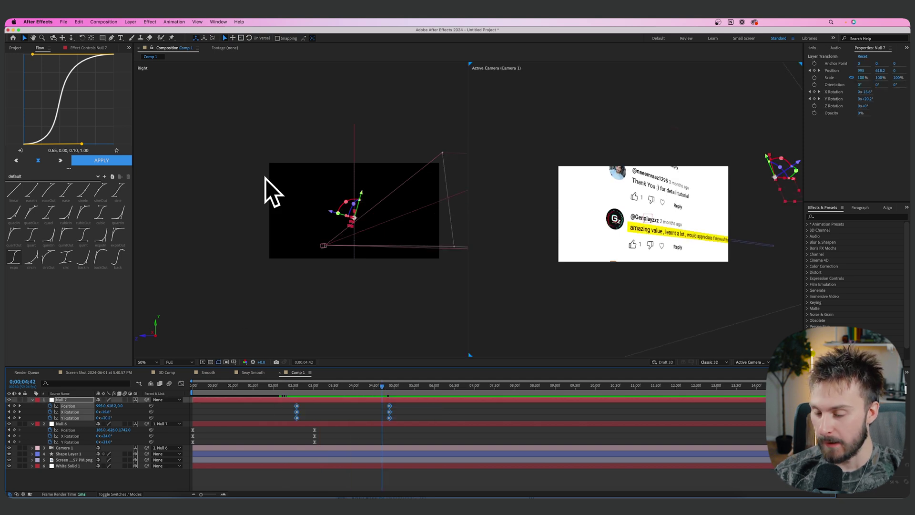
left_click(415, 420)
left_click_drag(416, 419, 370, 417)
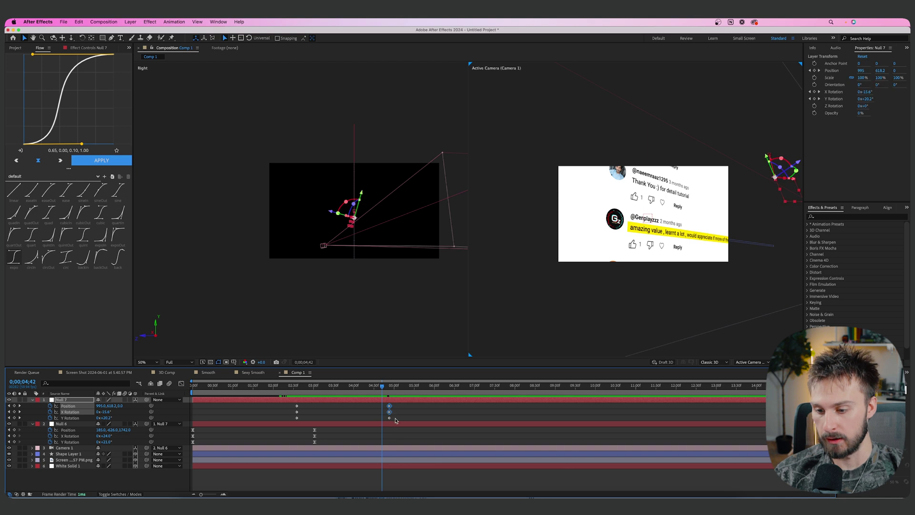
right_click(297, 411)
left_click(405, 441)
Try to extend an ease handle in the new null's X Rotation graph, undo the change and leave the graph view.
key("shift+F3")
left_click(389, 474)
left_click_drag(358, 474, 326, 474)
left_click(333, 405)
key("cmd+z")
key("shift+F3")
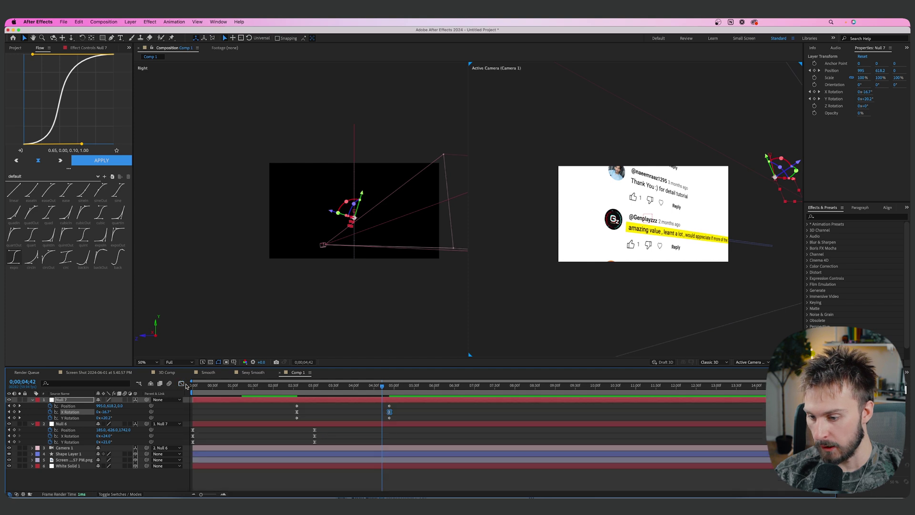
Apply the Flow curve 0.65, 0.00, 0.10, 1.00 to all Position and rotation keyframes of Null 7 and preview from the start.
key("shift+F3")
left_click_drag(408, 419, 275, 405)
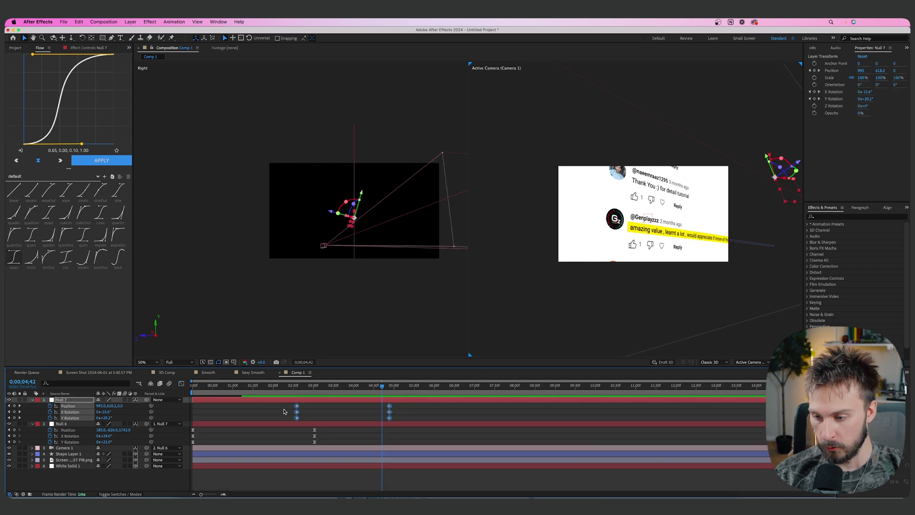
left_click_drag(441, 418, 281, 404)
left_click(94, 163)
left_click_drag(333, 385, 193, 385)
key("space")
key("space")
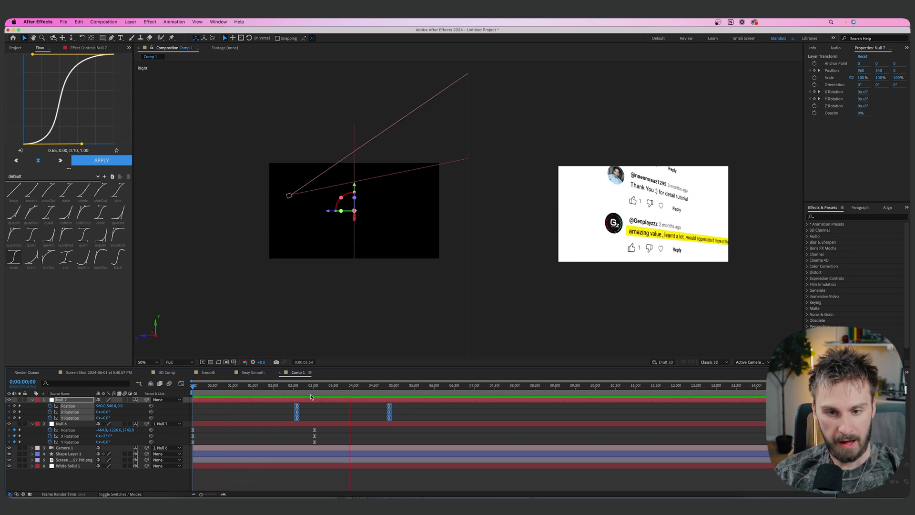
Shift all of Null 7's keyframes about 0.2 seconds earlier to overlap more with the first camera move, and preview the transition.
left_click_drag(329, 386, 277, 387)
key("space")
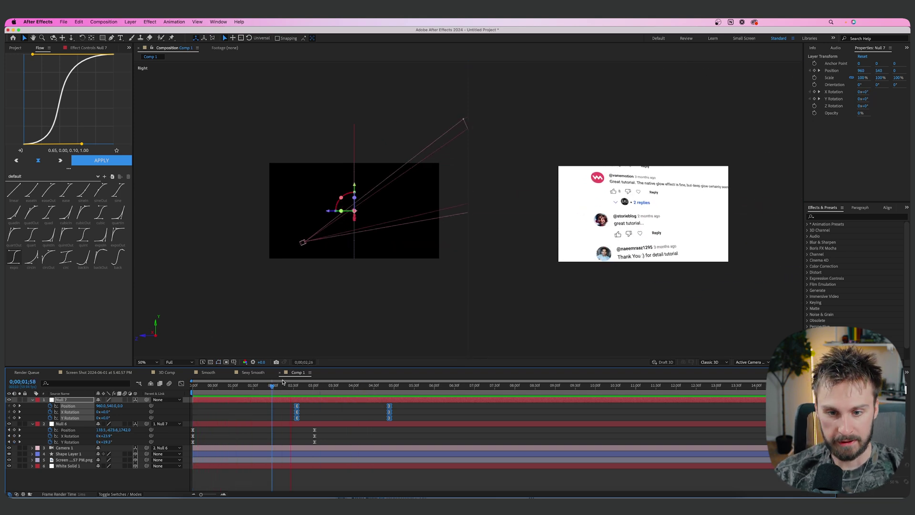
left_click_drag(299, 417, 291, 415)
key("space")
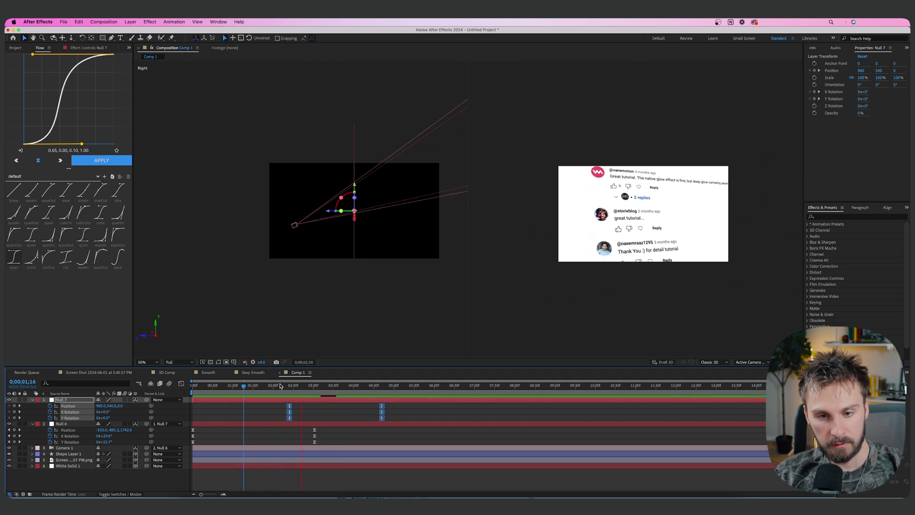
key("space")
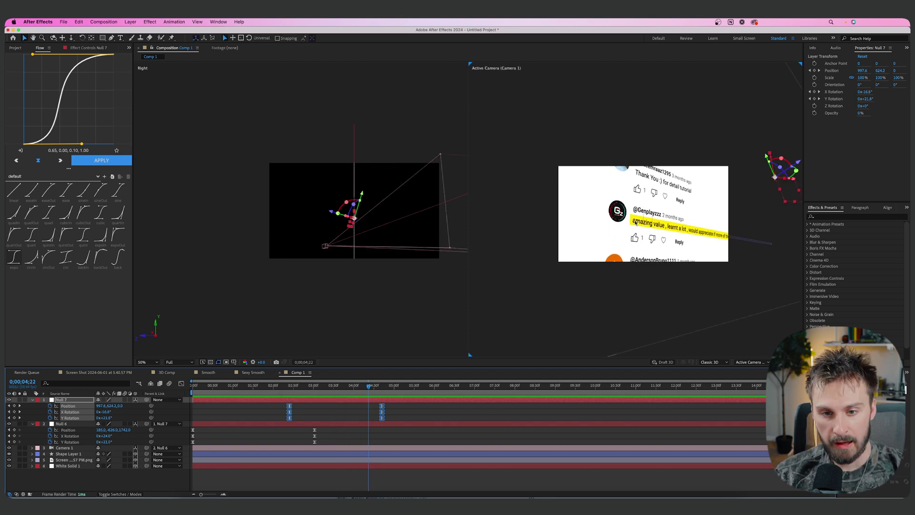
Create another null object and parent Null 7 to it.
left_click(305, 484)
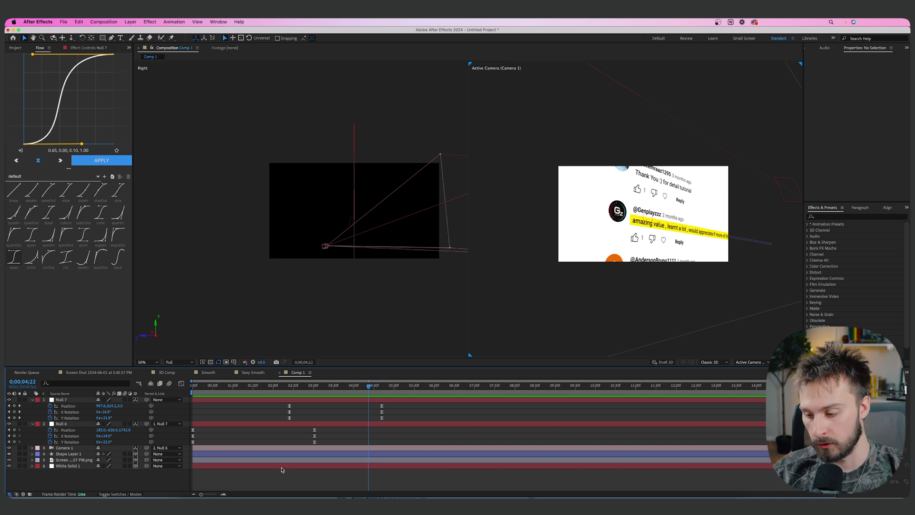
right_click(281, 482)
mouse_move(300, 403)
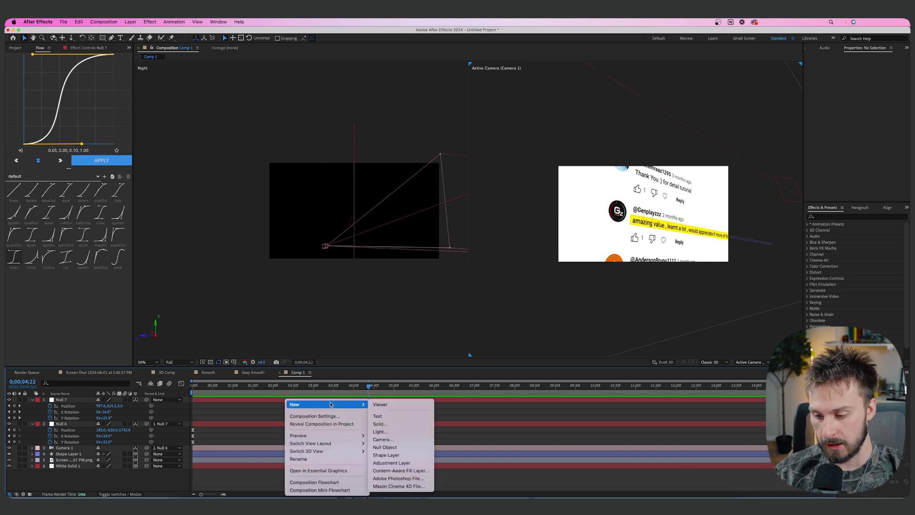
left_click(391, 448)
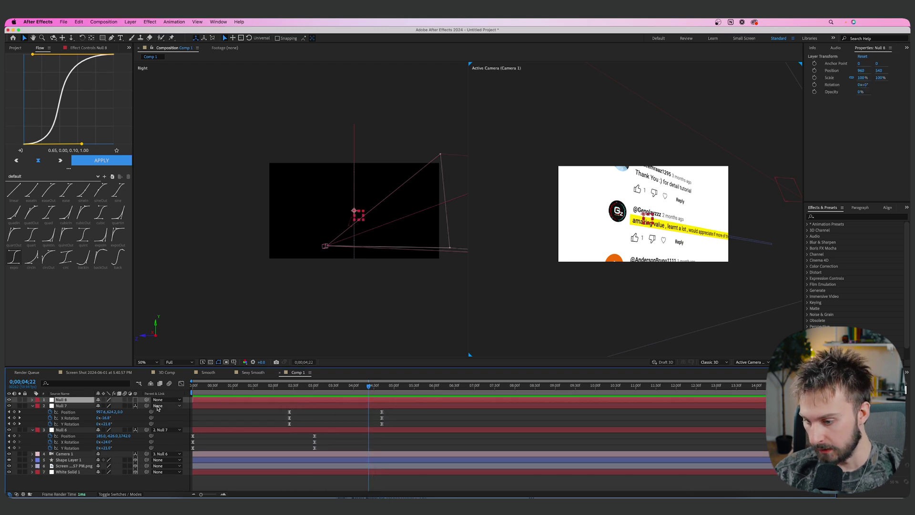
left_click(81, 406)
left_click_drag(147, 406, 95, 401)
left_click(368, 389)
left_click(375, 421)
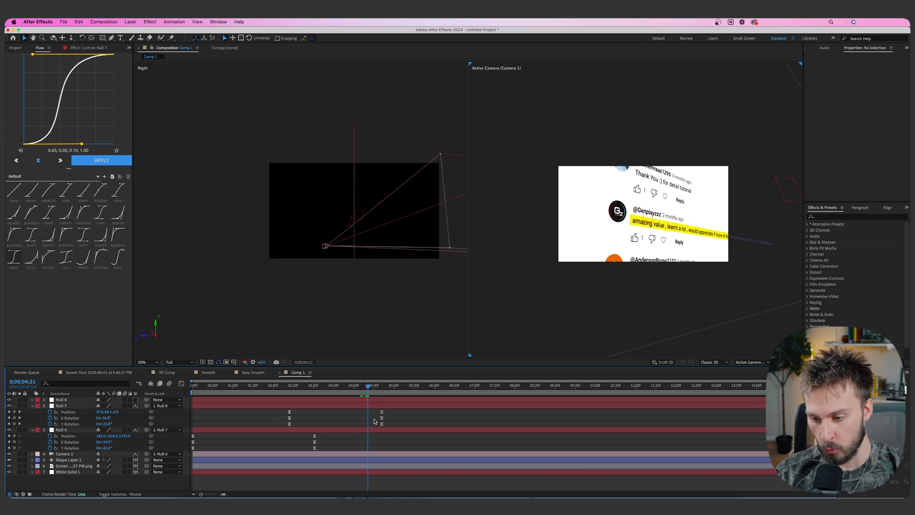
Make Null 8 a 3D layer, reveal its position and rotation properties, and collapse Null 6's keyframed properties.
left_click(368, 406)
left_click(370, 400)
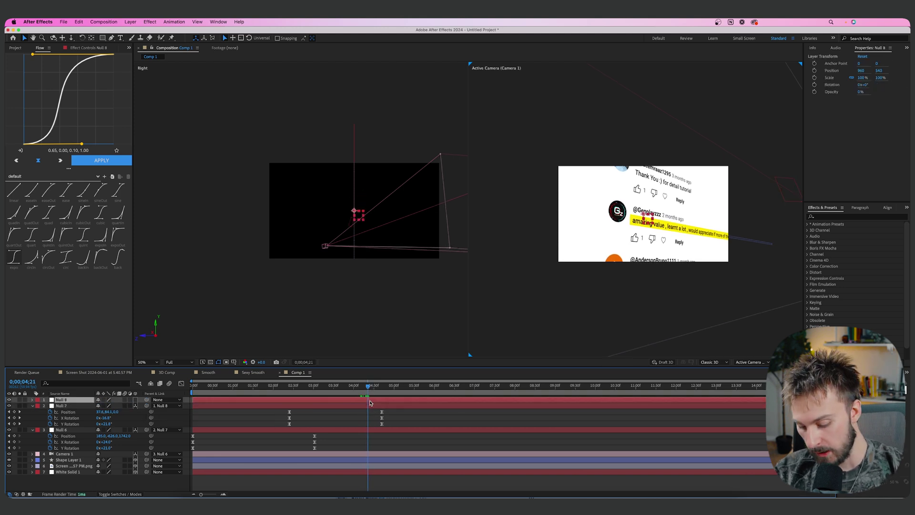
key("p")
left_click(135, 400)
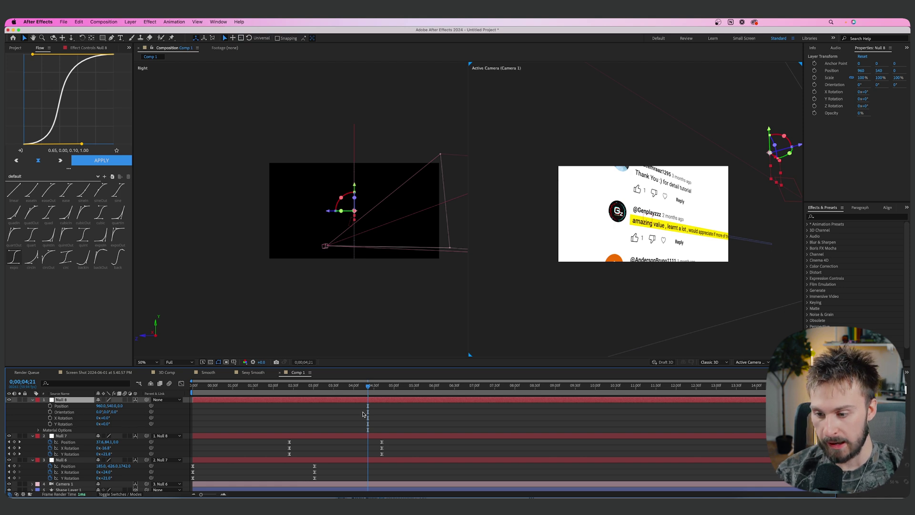
left_click(358, 459)
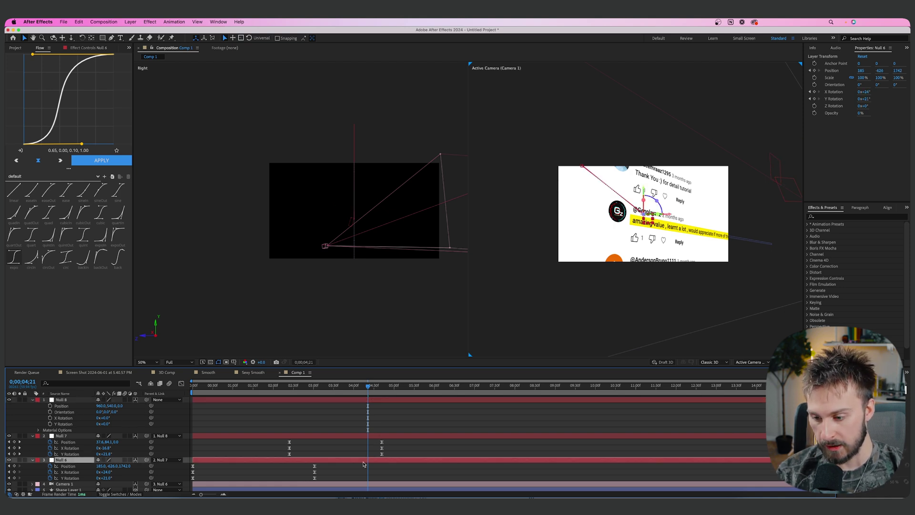
key("u")
left_click(376, 434)
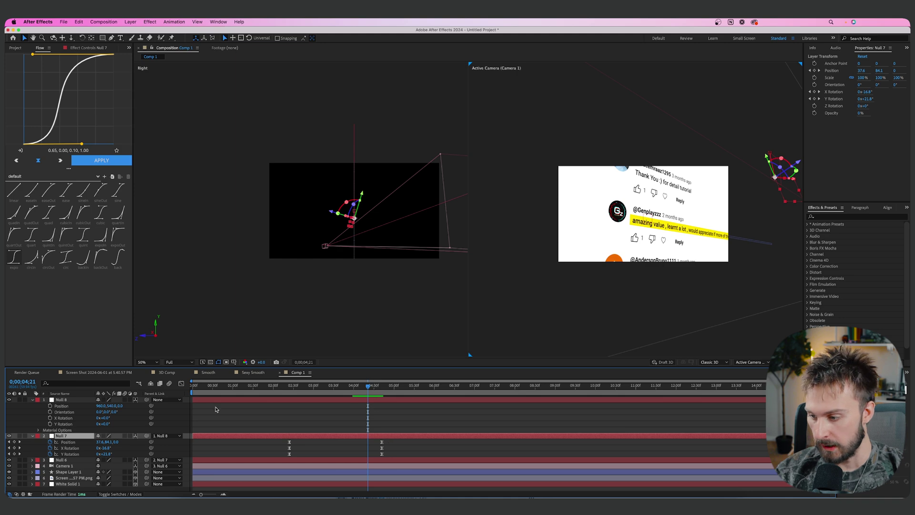
Add Position, X Rotation and Y Rotation keyframes to Null 8 at 0;00;04;21 and show only its keyframed properties.
left_click(50, 406)
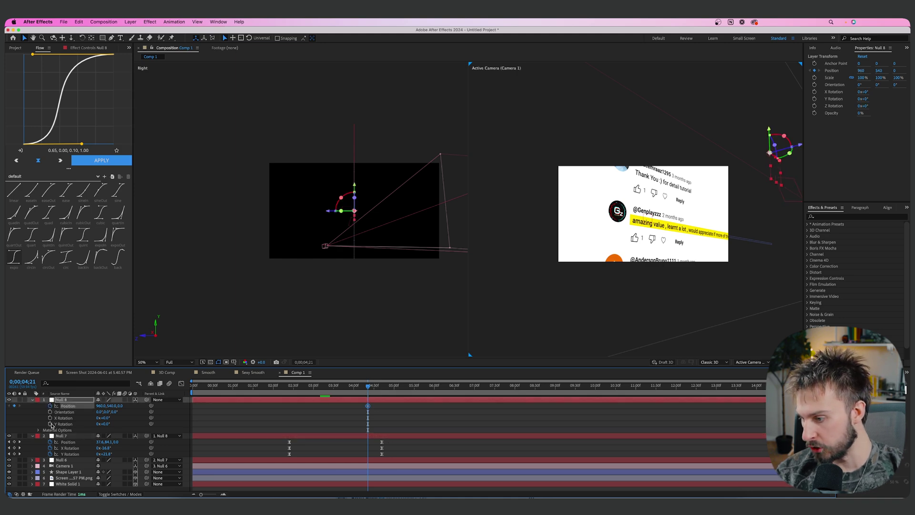
left_click(50, 418)
left_click(50, 423)
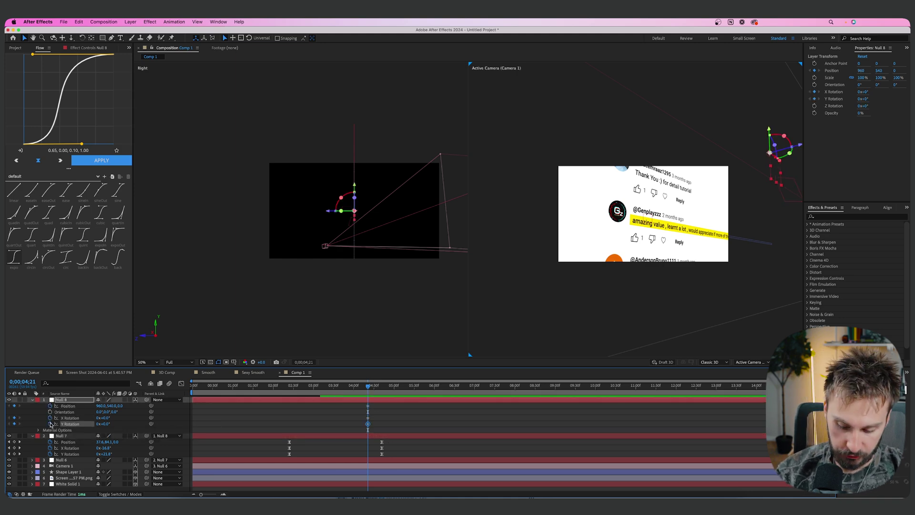
key("u")
key("u")
At 0;00;07;50, set Null 8's Y Rotation to -78° and Position to 960, 528, 658 to frame the highlight's end.
left_click(377, 417)
left_click_drag(374, 421, 508, 387)
left_click(396, 385)
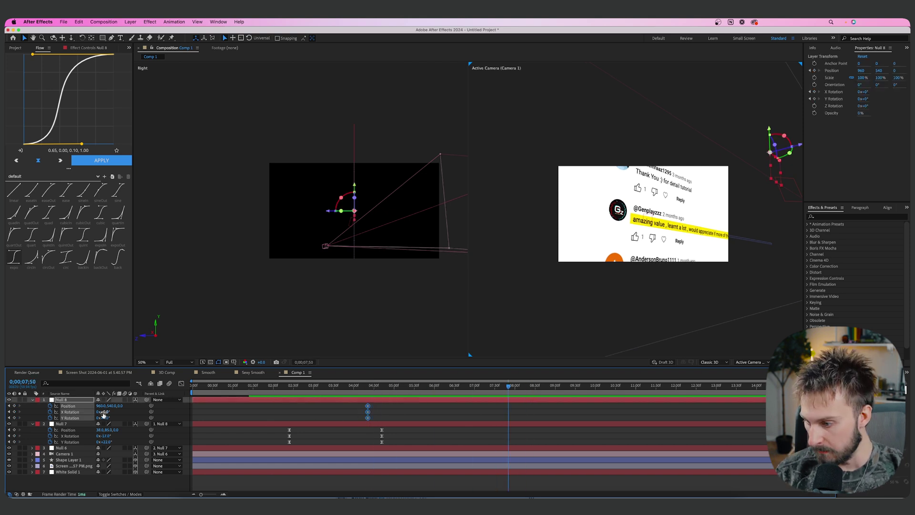
left_click_drag(104, 417, 349, 402)
mouse_move(111, 406)
left_mouse_down()
mouse_move(123, 405)
mouse_move(113, 405)
left_mouse_up()
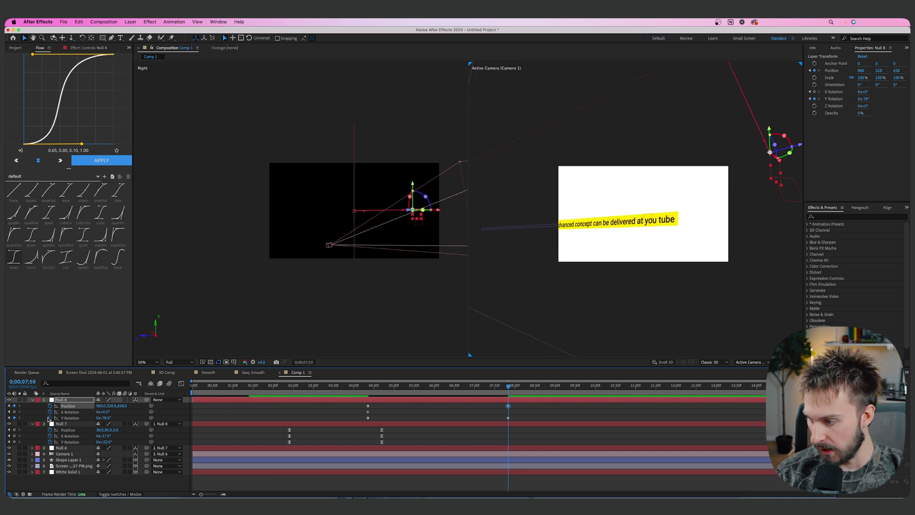
Add an X Rotation keyframe at 0;00;07;50, apply the Flow curve to all of Null 8's keyframes, and preview the animation.
left_click(15, 411)
left_click_drag(523, 419, 337, 405)
left_click(97, 161)
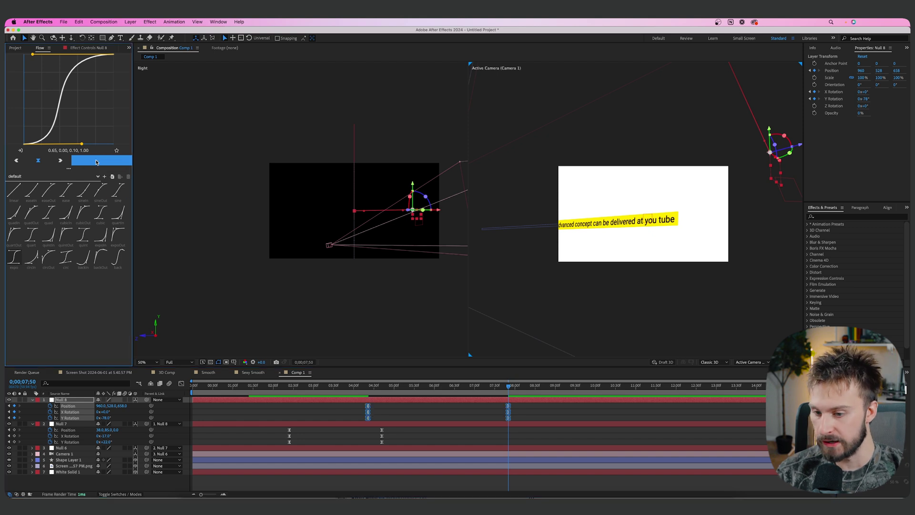
key("Home")
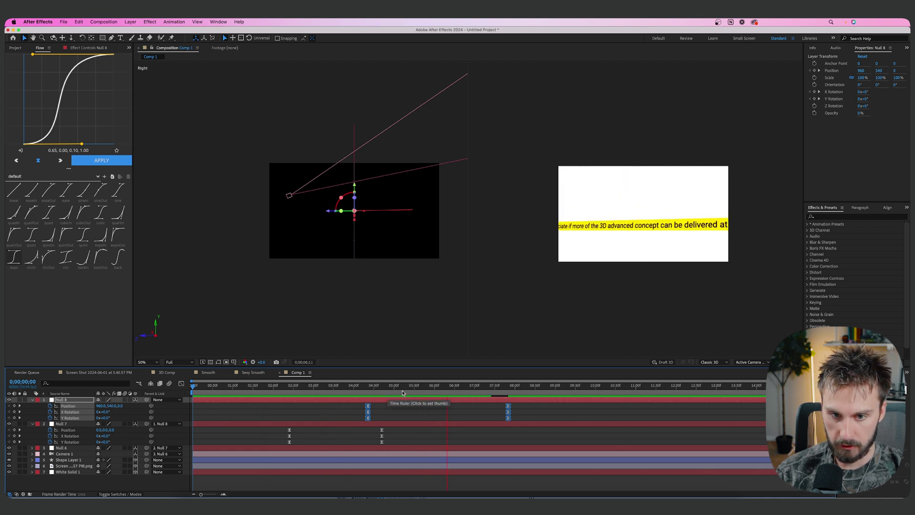
key("space")
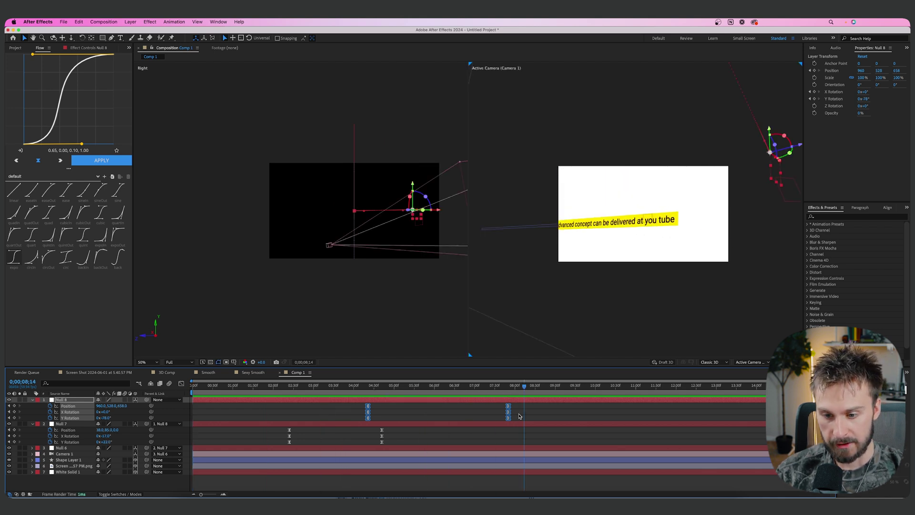
Slow the third camera move by moving Null 8's last keyframes to about the 10-second mark, and scrub through it.
left_click(526, 416)
left_click_drag(527, 419, 609, 412)
left_click(419, 386)
left_click_drag(425, 389, 484, 387)
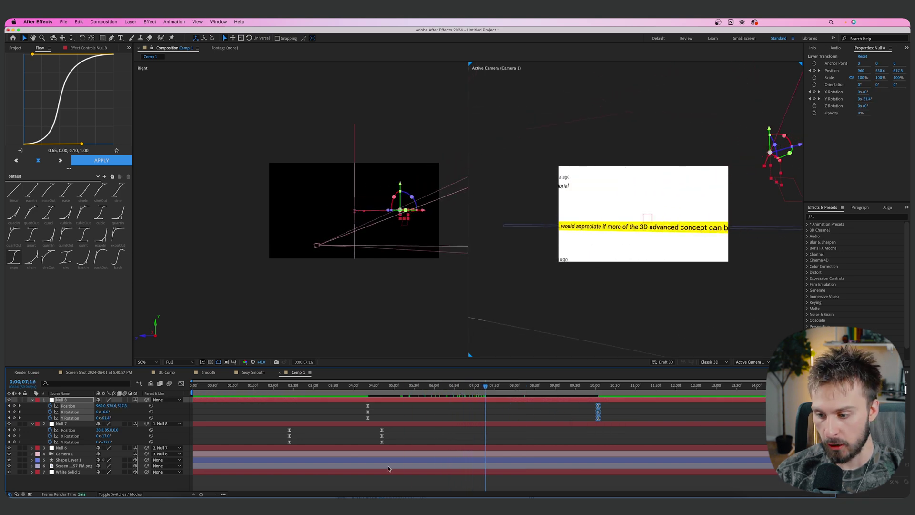
Collapse all layers' keyframed properties, scrub back to 0;00;02;42, and review the chain of three nulls.
left_click(392, 453)
left_click(392, 480)
key("u")
left_click(341, 387)
left_click_drag(342, 387, 301, 389)
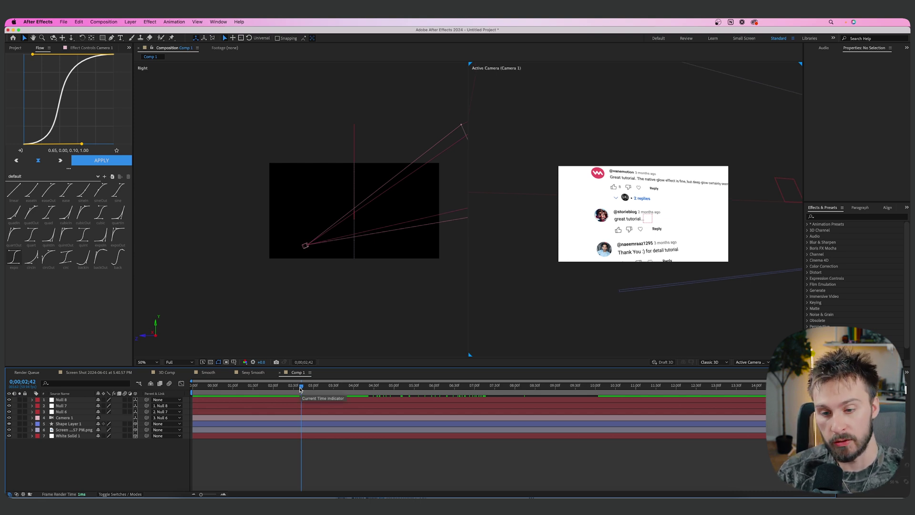
left_click(328, 411)
left_click(328, 400, "shift")
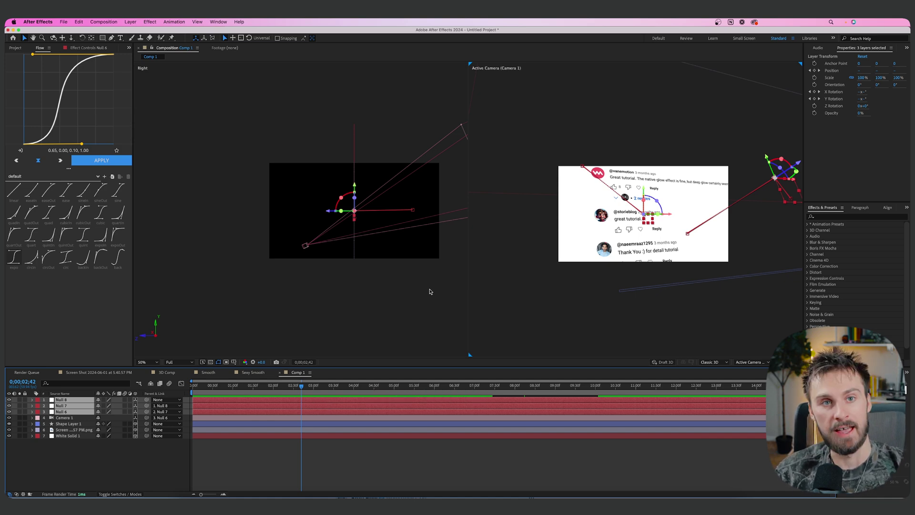
left_click(339, 459)
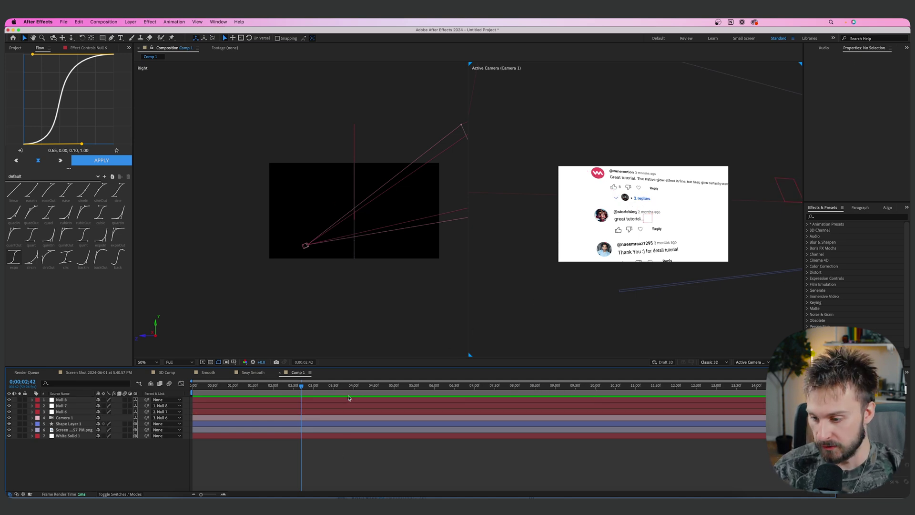
Shift Shape Layer 1 to start at about 0;00;04;15 and reveal its keyframed End property.
left_click(328, 424)
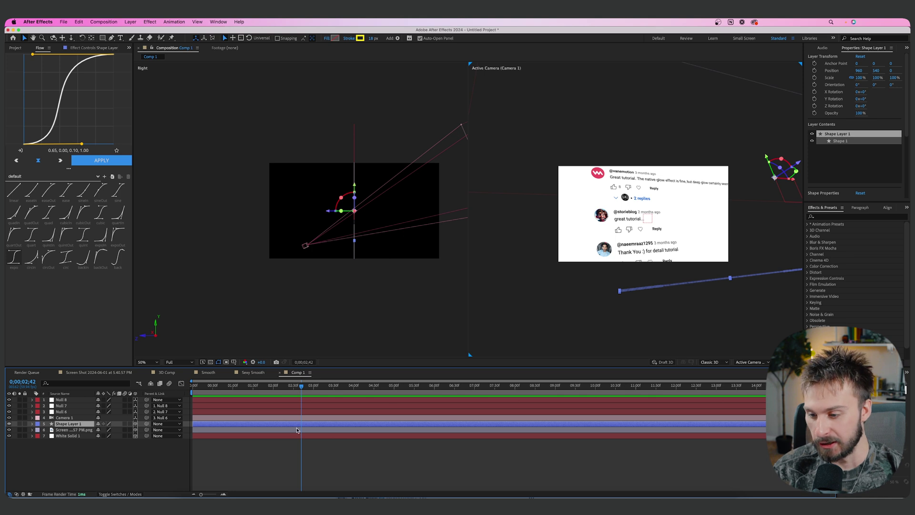
left_click_drag(353, 387, 392, 387)
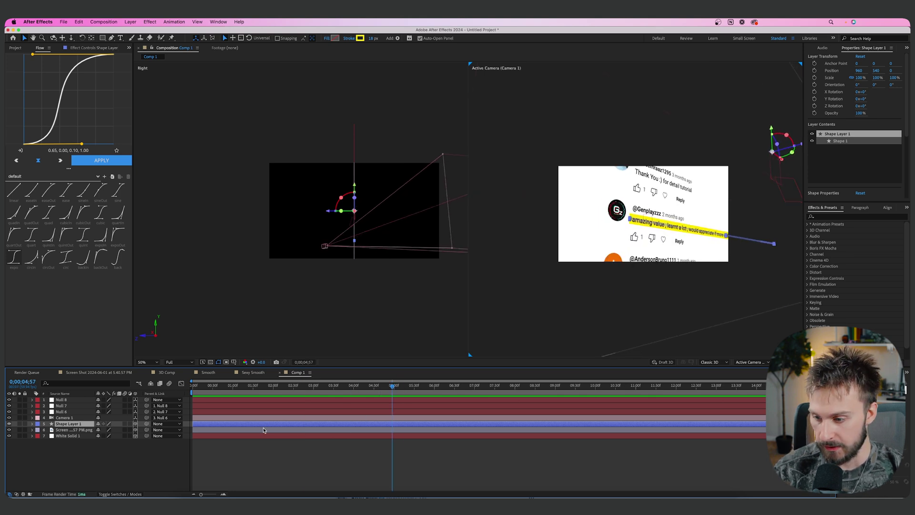
left_click(244, 425)
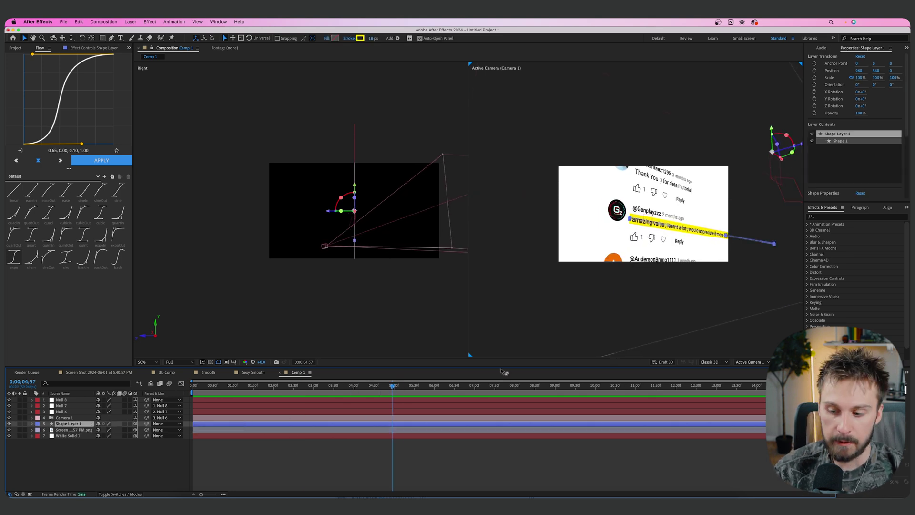
left_click_drag(343, 387, 364, 387)
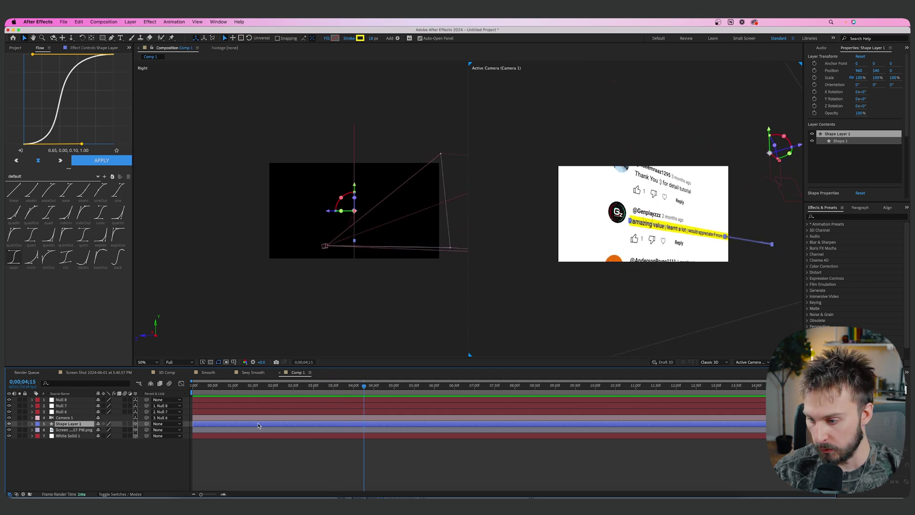
left_click(245, 477)
left_click_drag(201, 425, 378, 425)
left_click(367, 387)
left_click_drag(371, 390, 393, 389)
key("u")
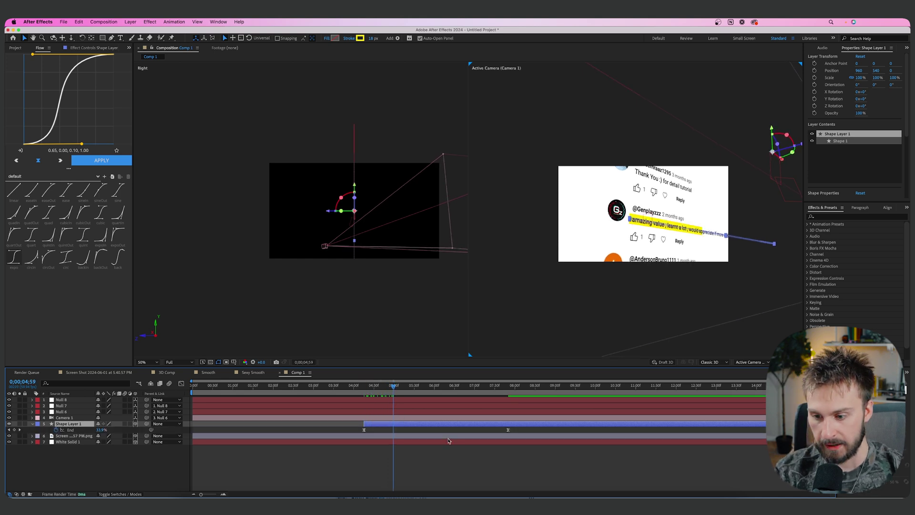
Show Null 8's keyframes for reference and move the highlight's last End keyframe out to just past 12 and a half seconds.
left_click(476, 403)
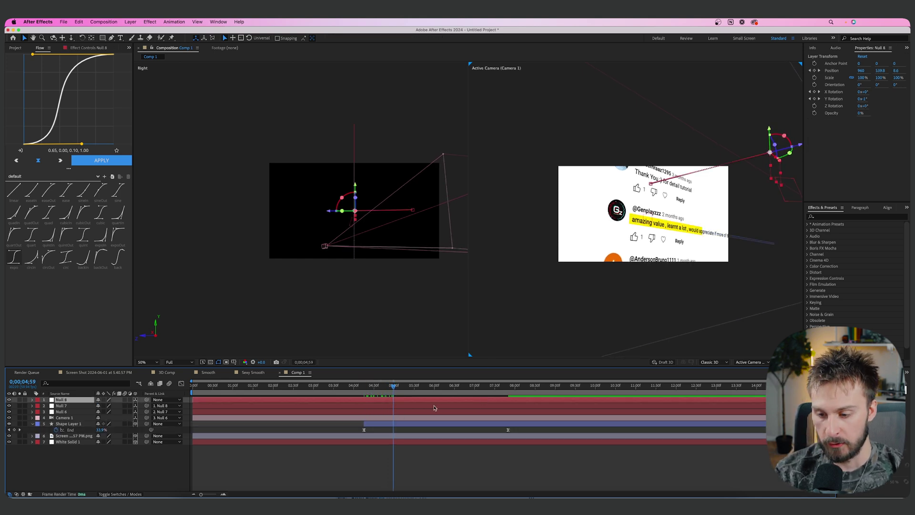
key("u")
left_click_drag(508, 448, 598, 448)
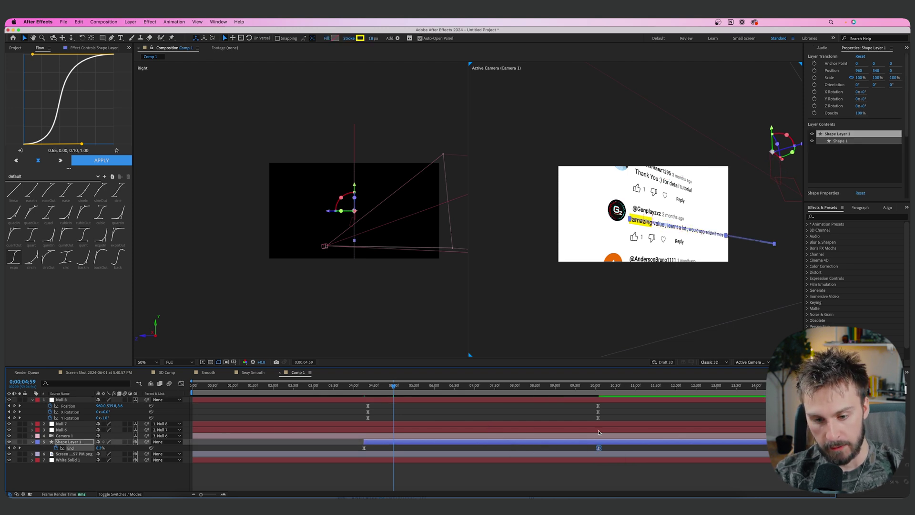
left_click_drag(394, 387, 524, 389)
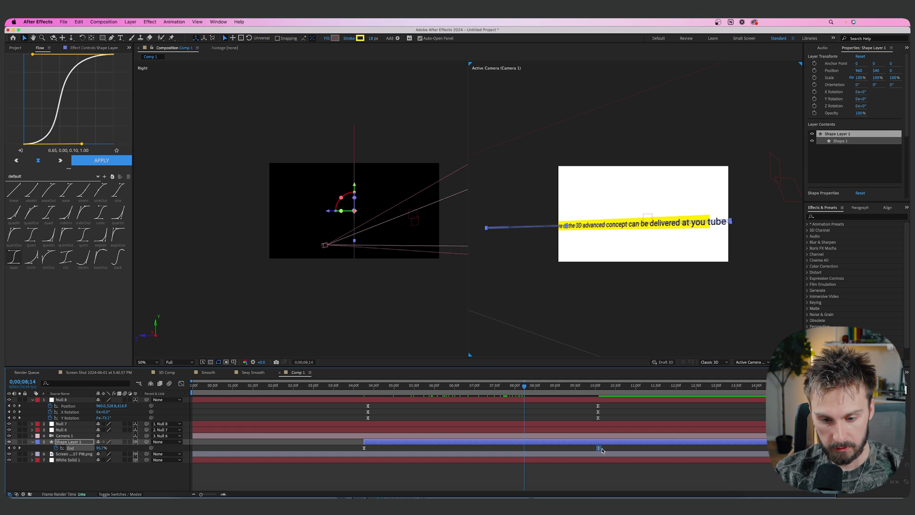
left_click_drag(598, 448, 716, 447)
left_click_drag(716, 447, 703, 447)
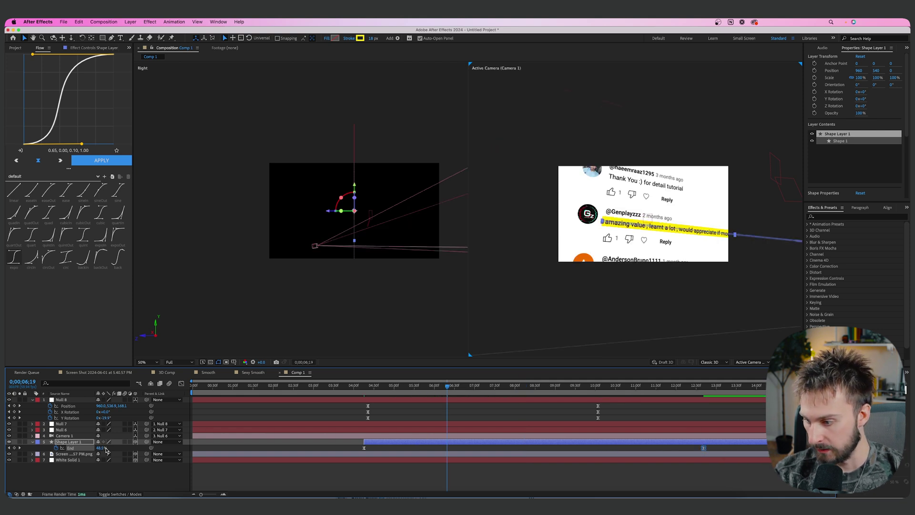
Set the highlight's End to 22% at 0;00;06;19 and preview from 0;00;03;44.
left_click_drag(101, 448, 94, 448)
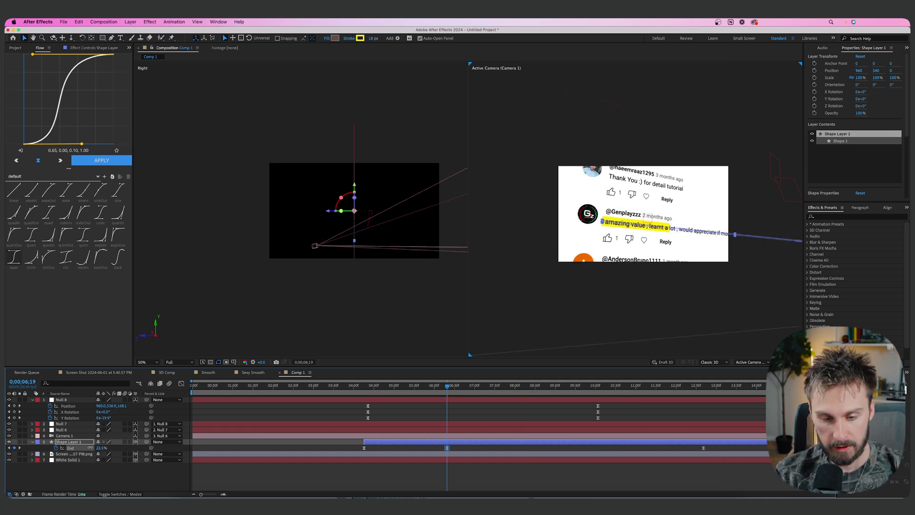
left_click_drag(416, 389, 343, 388)
key("space")
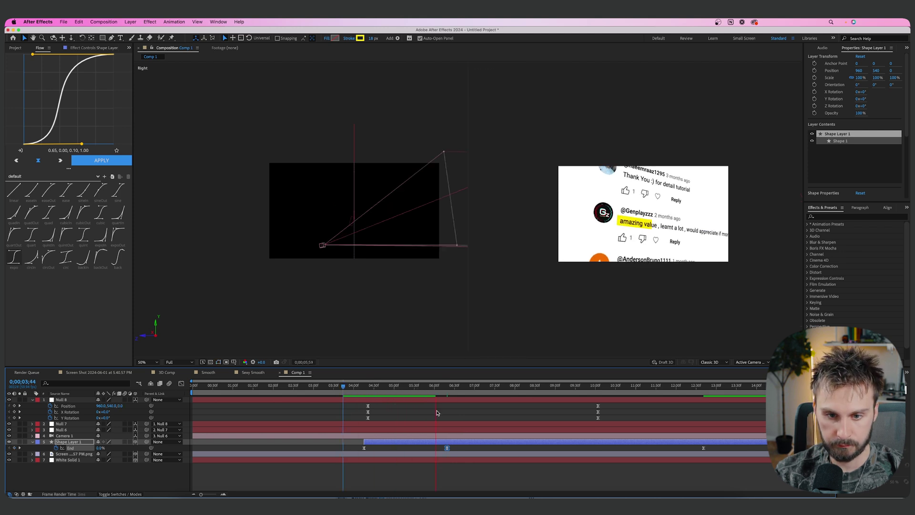
key("space")
Move the highlight's last End keyframe back to about 11 and a half seconds and preview the whole animation.
left_click_drag(703, 448, 655, 448)
key("space")
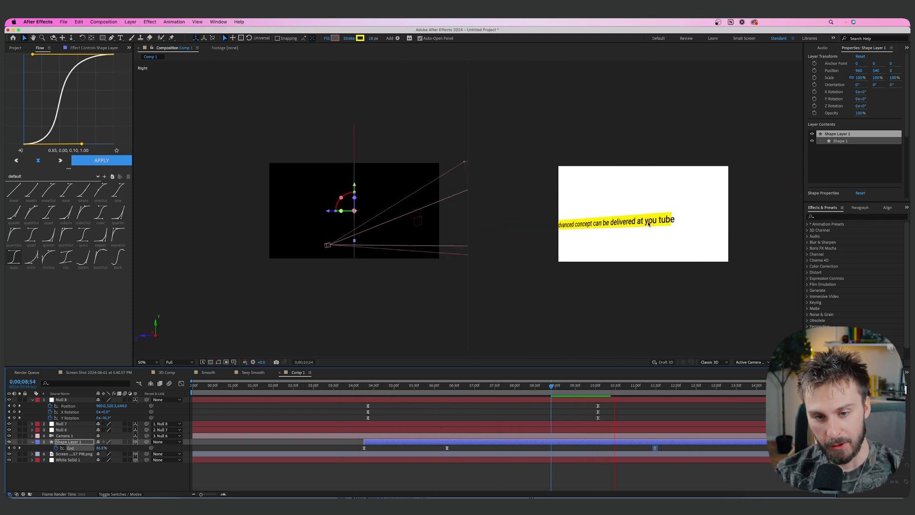
left_click_drag(551, 385, 169, 381)
key("space")
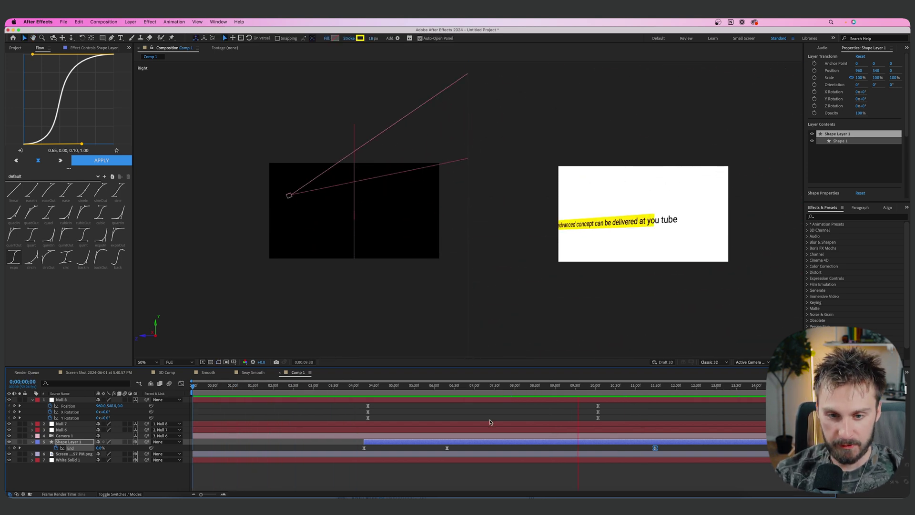
key("space")
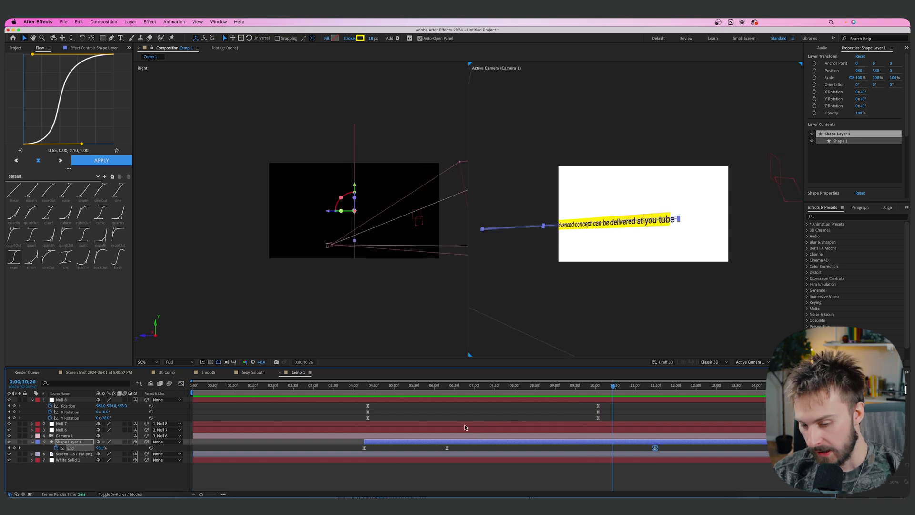
Collapse the keyframed properties of all layers and return the playhead to the start of the composition.
key("super+a")
key("u")
key("u")
key("u")
left_click(400, 444)
left_click_drag(354, 384, 190, 389)
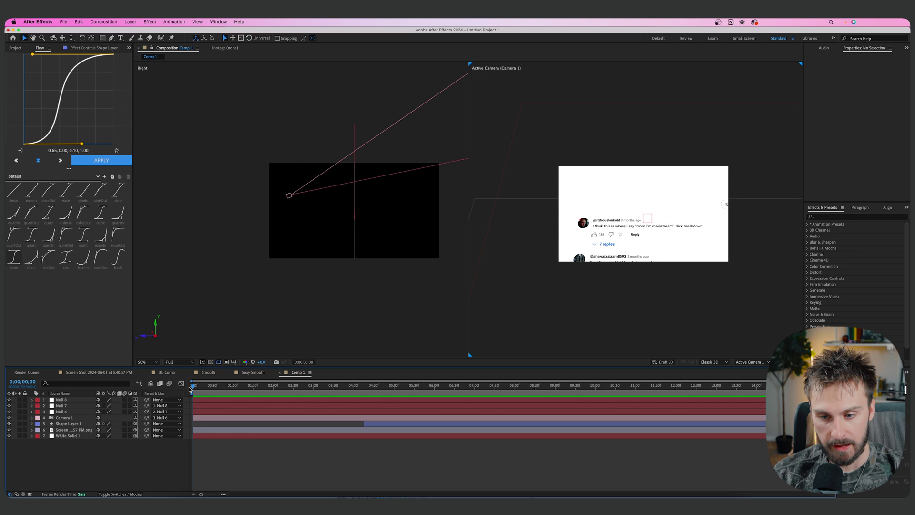
Turn on Depth of Field in Camera 1's options and set its Aperture to 40 pixels.
left_click(67, 418)
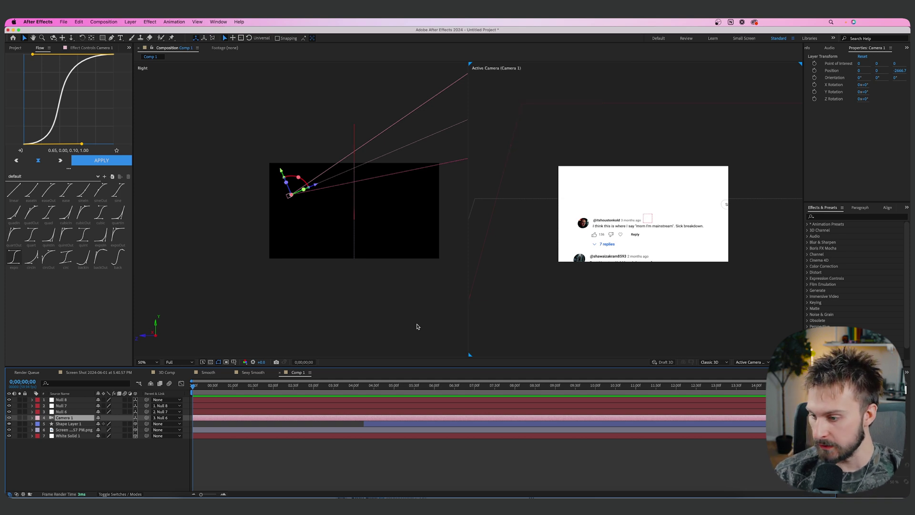
left_click(32, 418)
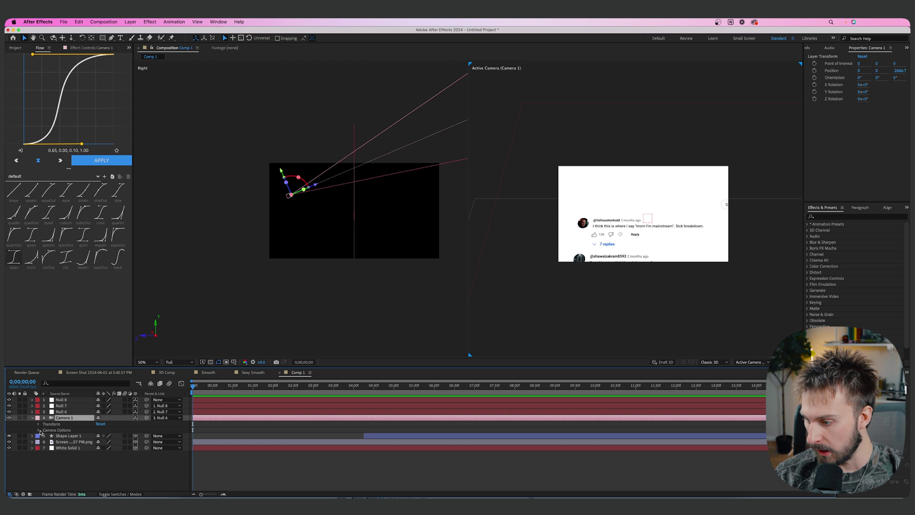
left_click(38, 429)
left_click(99, 438)
left_click(101, 451)
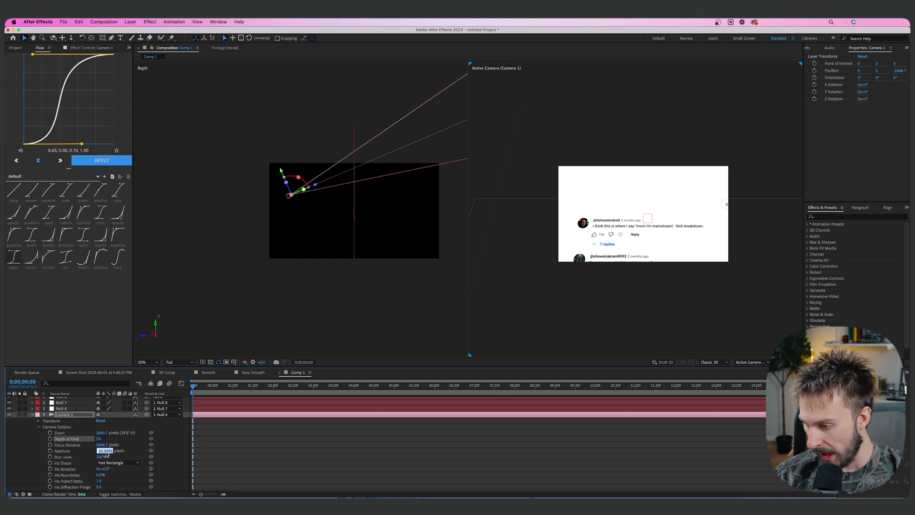
type("40")
key("Return")
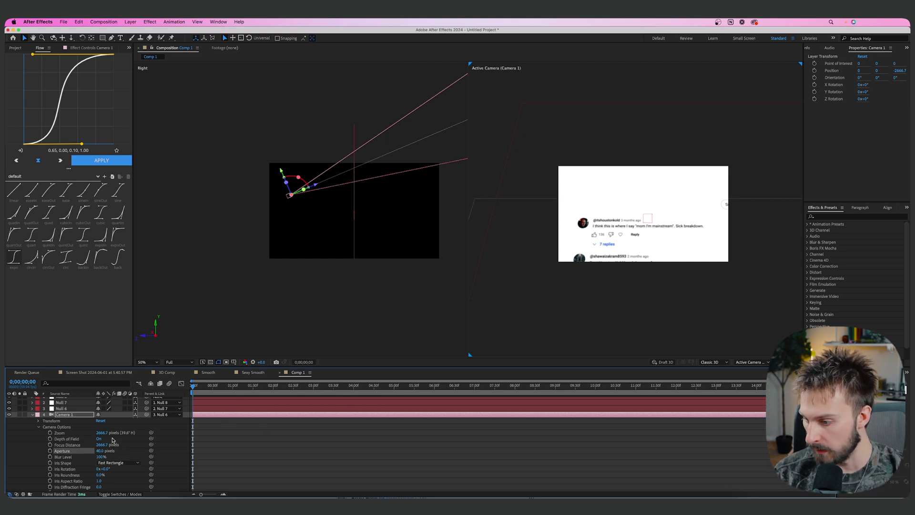
Start keyframing Camera 1's Focus Distance and Aperture at the first frame, setting them to about 755 and 433 pixels.
left_click(50, 445)
left_click(50, 451)
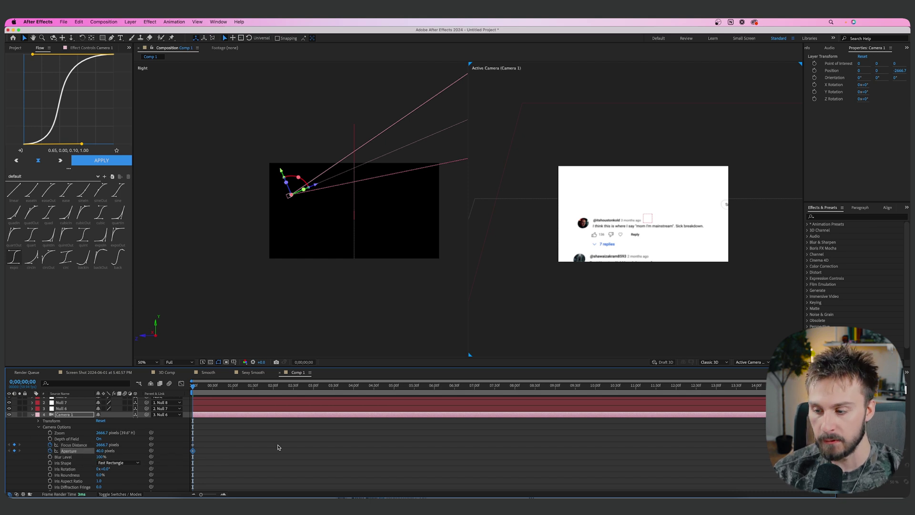
left_click_drag(102, 444, 32, 445)
left_click(93, 446)
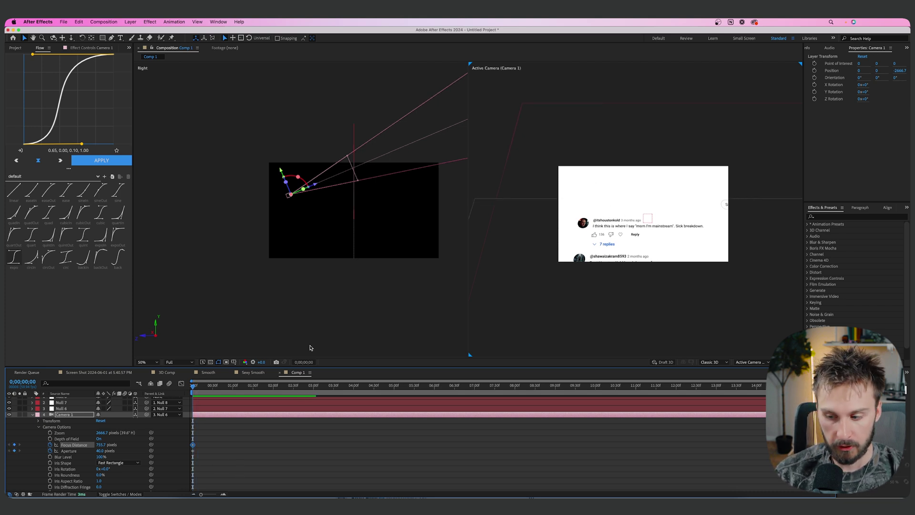
left_click_drag(100, 450, 169, 449)
left_click_drag(97, 453, 292, 404)
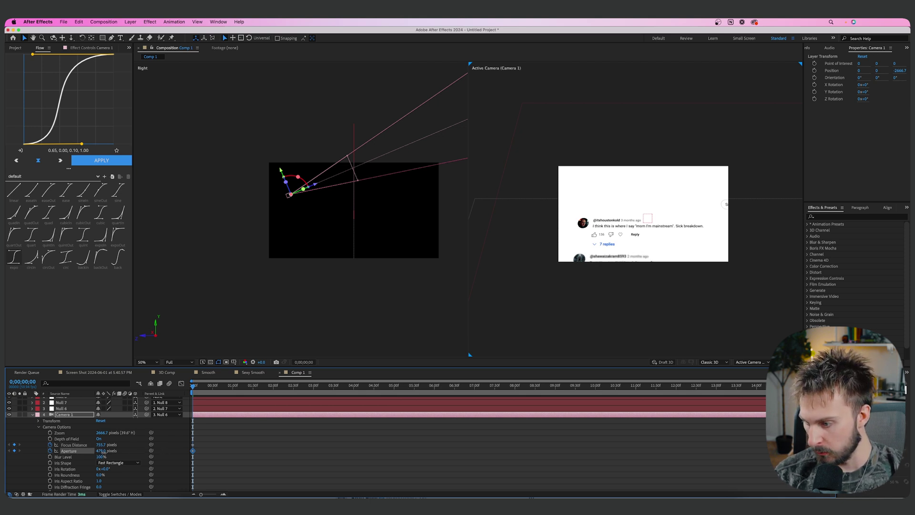
left_click_drag(99, 453, 77, 453)
At 0;00;02;12, keyframe the camera's Focus Distance at about 636.7 pixels and its Aperture at about 154 pixels.
left_click_drag(195, 391, 282, 391)
left_click_drag(103, 446, 79, 451)
left_click_drag(20, 454, 20, 455)
mouse_move(102, 449)
left_mouse_down()
mouse_move(89, 450)
mouse_move(97, 451)
left_mouse_up()
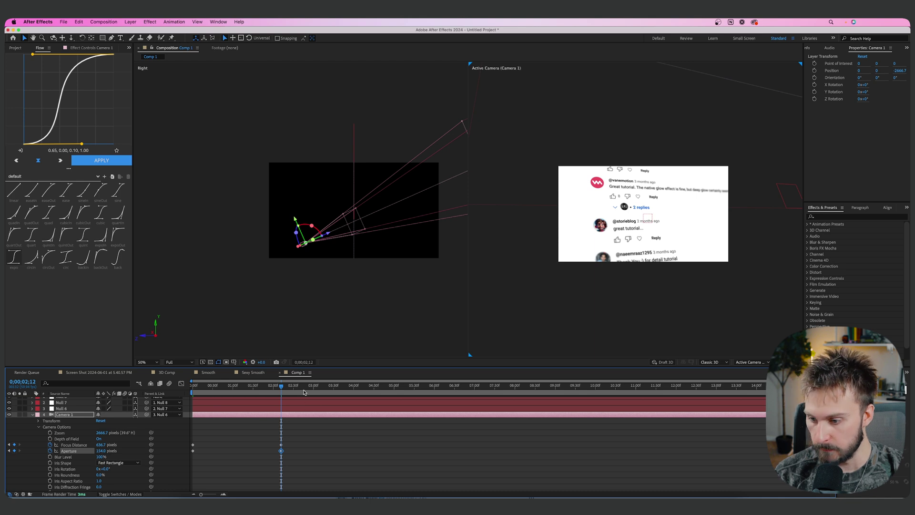
At 0;00;03;54, keyframe the camera's Focus Distance at about 436.7 pixels and its Aperture at about 18 pixels.
left_click_drag(282, 387, 350, 389)
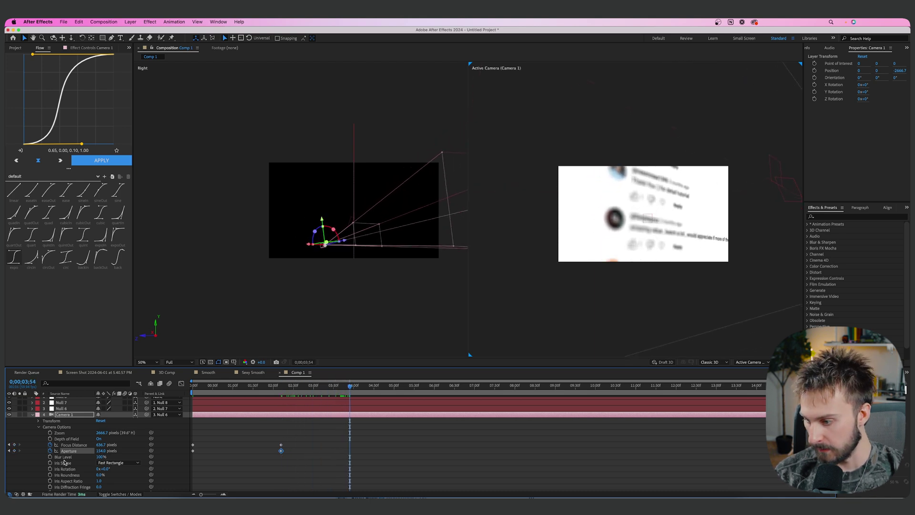
left_click_drag(102, 444, 28, 441)
left_click_drag(101, 450, 50, 448)
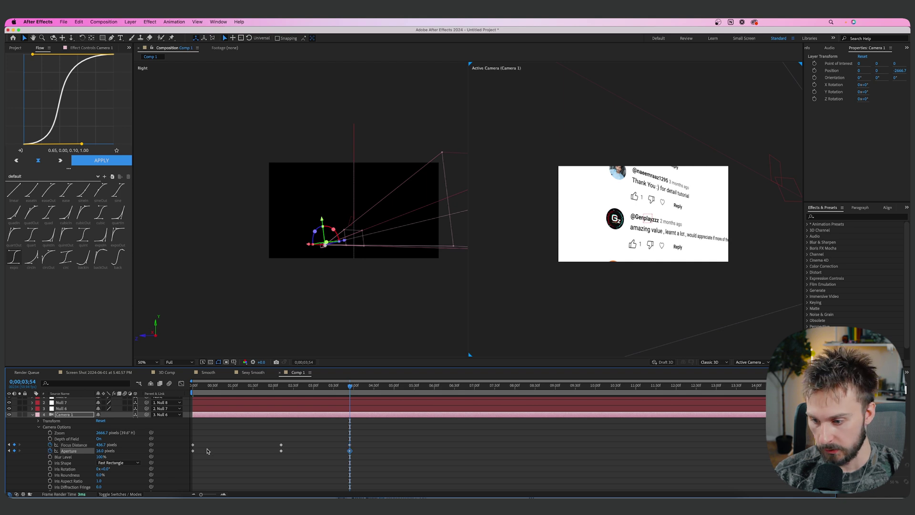
Add Aperture and Focus Distance keyframes holding the camera's current values at 0;00;07;30.
left_click_drag(361, 390, 496, 397)
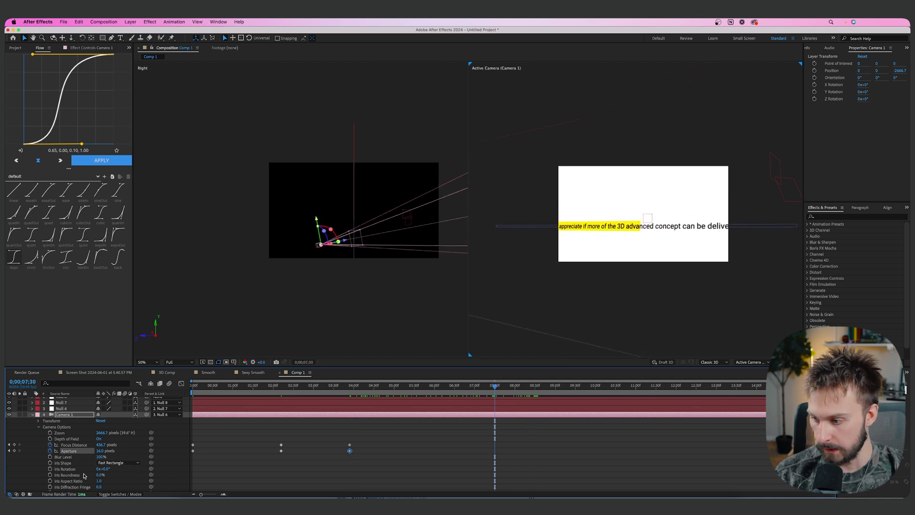
left_click(14, 450)
left_click(15, 444)
At 0;00;08;29, keyframe the camera's Focus Distance at about 334.7 pixels and its Aperture at about 24 pixels.
left_click(517, 389)
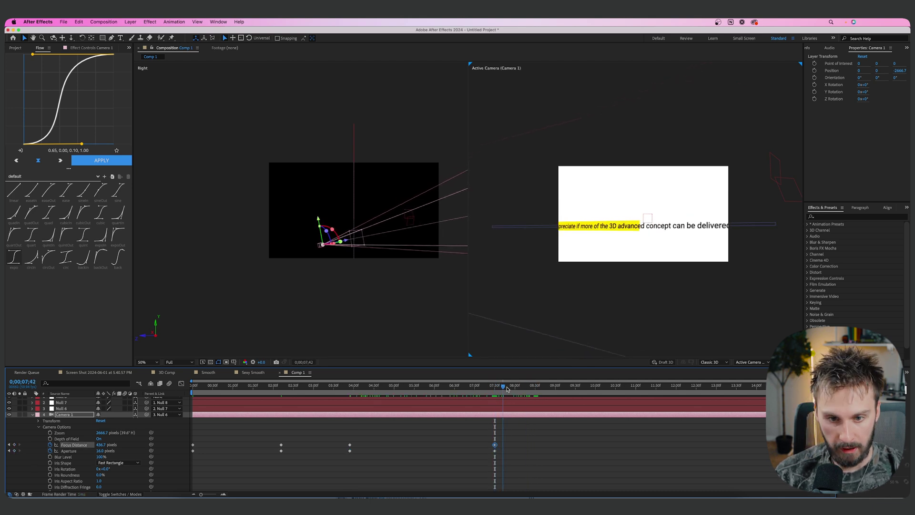
left_click_drag(521, 390, 534, 389)
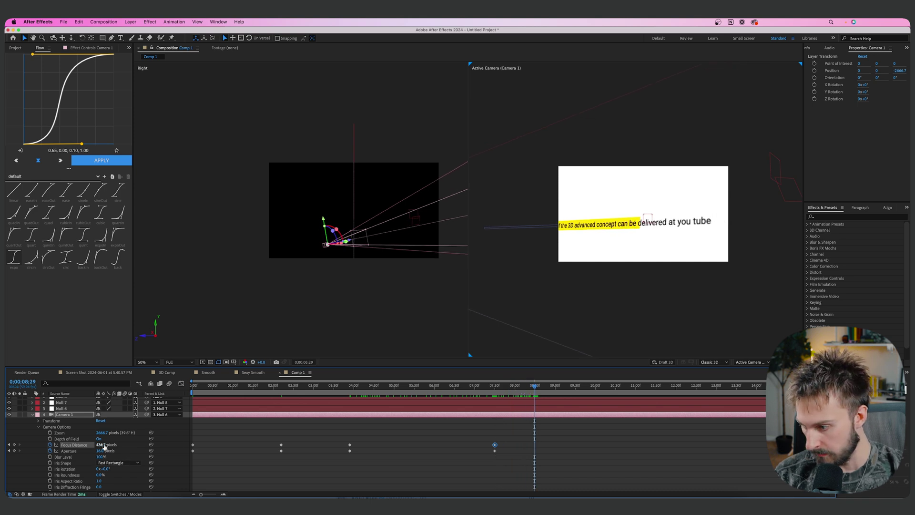
mouse_move(103, 447)
left_mouse_down()
mouse_move(78, 449)
mouse_move(112, 451)
left_mouse_up()
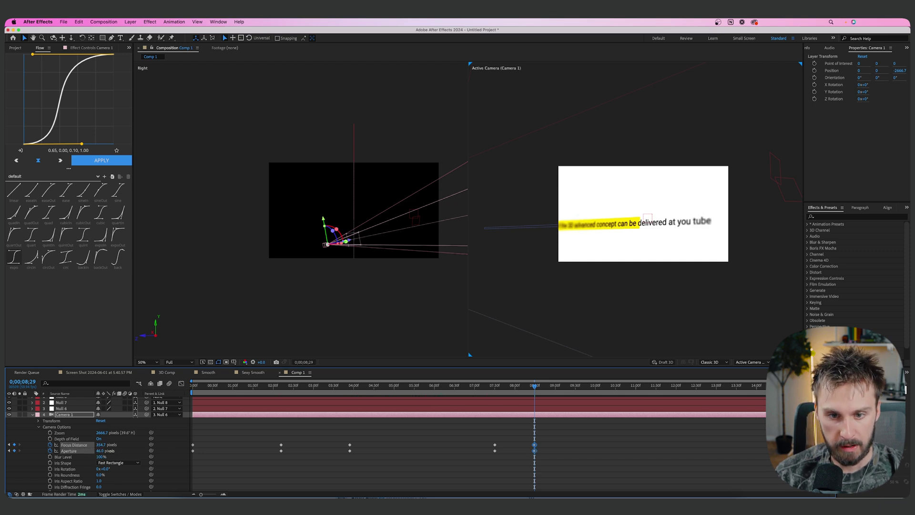
left_click_drag(101, 445, 91, 450)
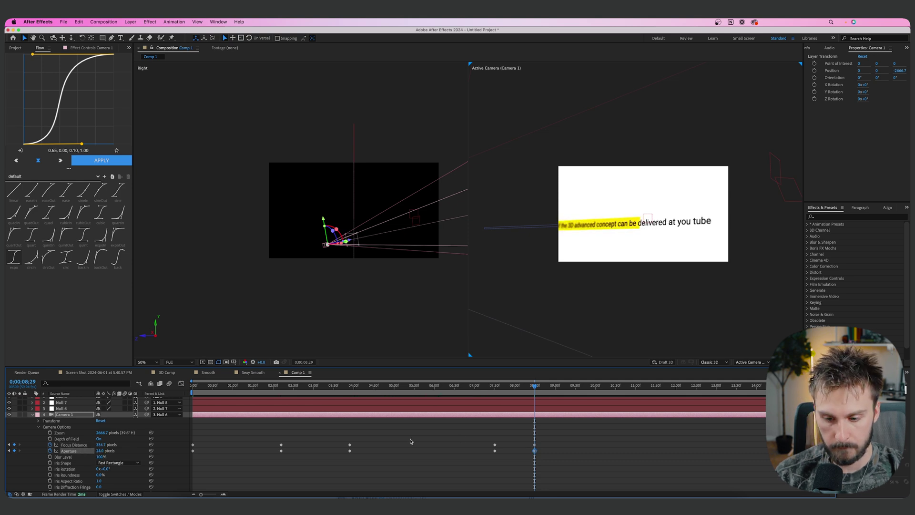
Scrub back to the start, deselect the camera and preview the depth-of-field animation.
left_click_drag(524, 387, 217, 391)
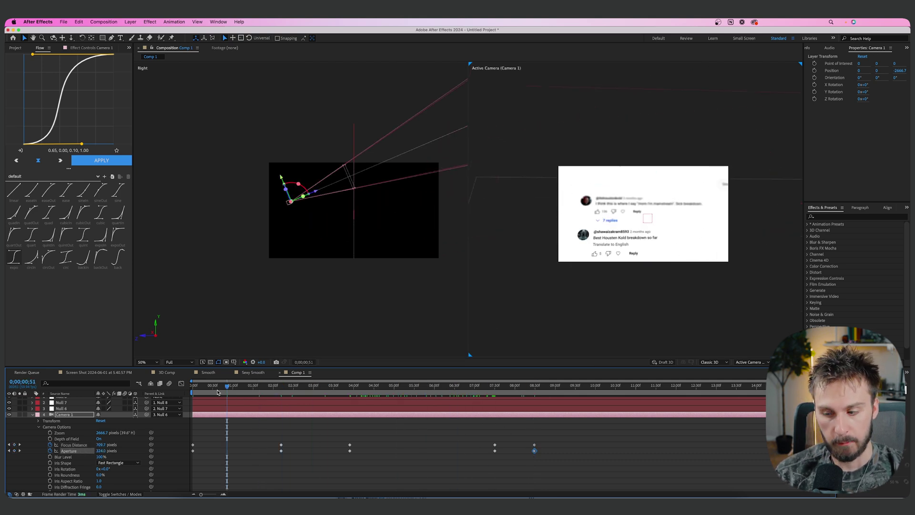
left_click_drag(229, 387, 202, 387)
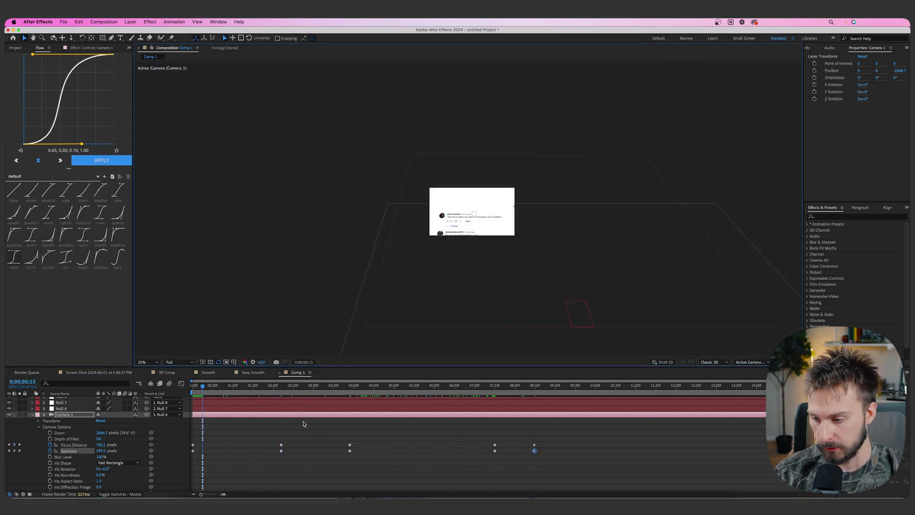
left_click(303, 421)
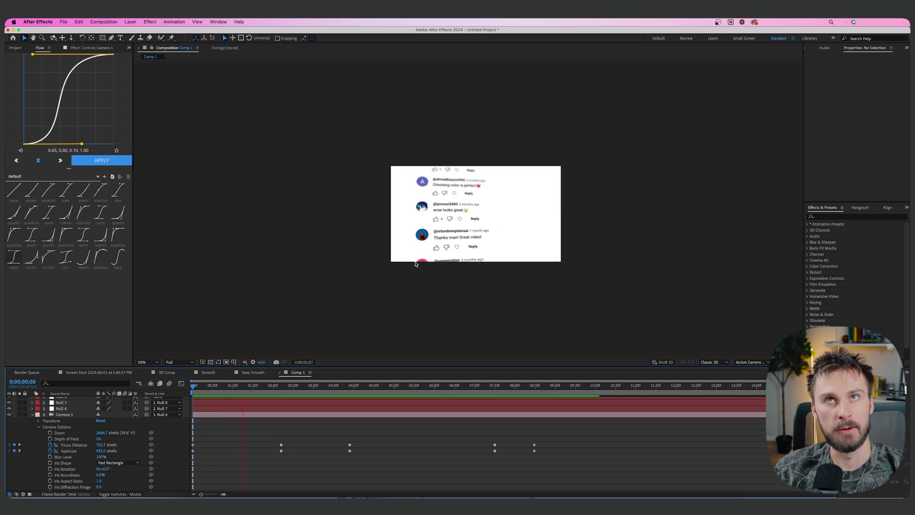
key("space")
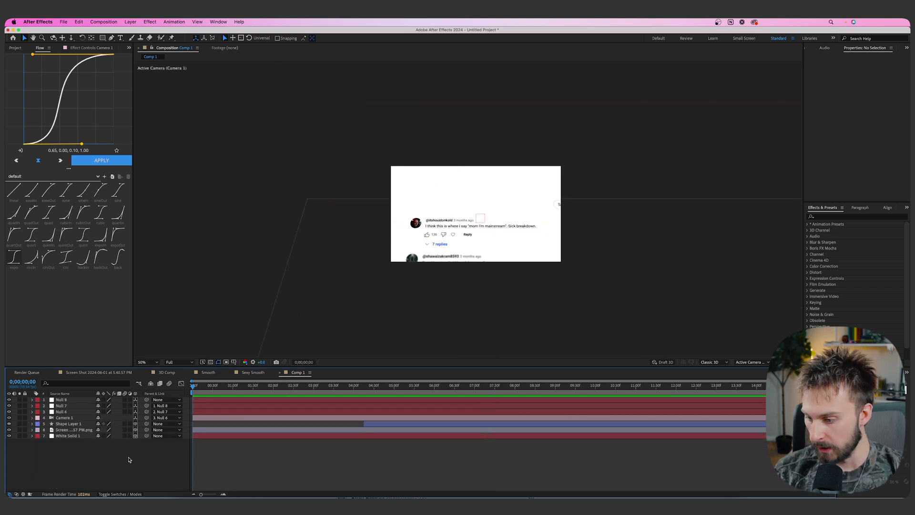
Create an adjustment layer above the nulls and apply the VR Digital Glitch effect to it.
right_click(135, 395)
mouse_move(138, 404)
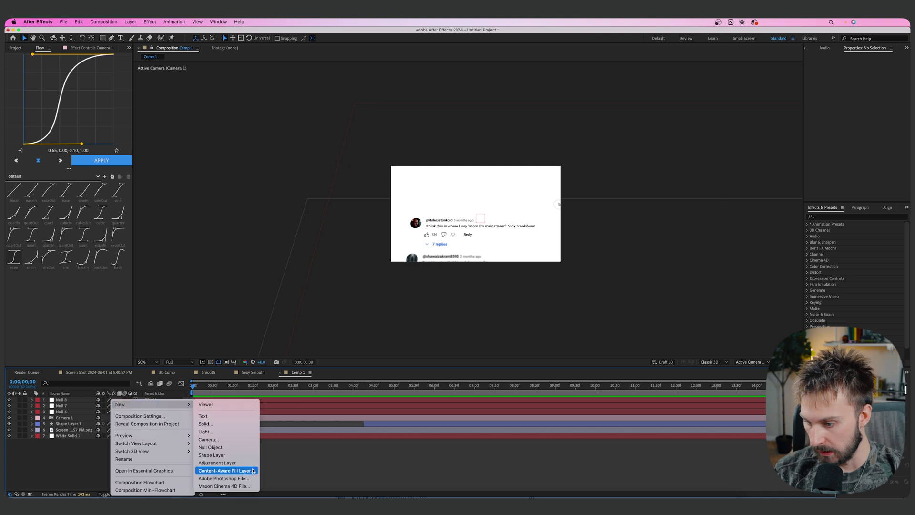
left_click(224, 460)
key("ctrl+space")
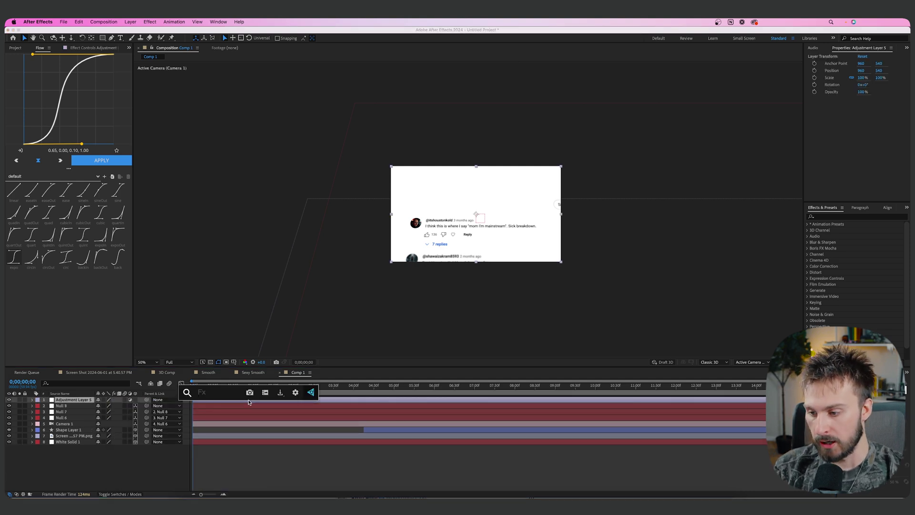
type("vr digi")
key("Return")
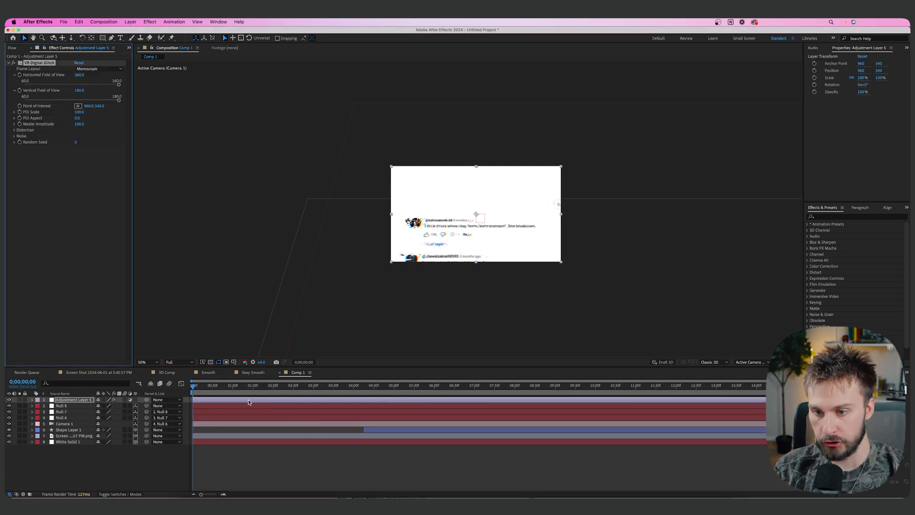
In the glitch effect's Distortion settings, set Geometry Distortion X to 0, Distortion Complexity to 1 and Distortion Rate to 0.
left_click(15, 129)
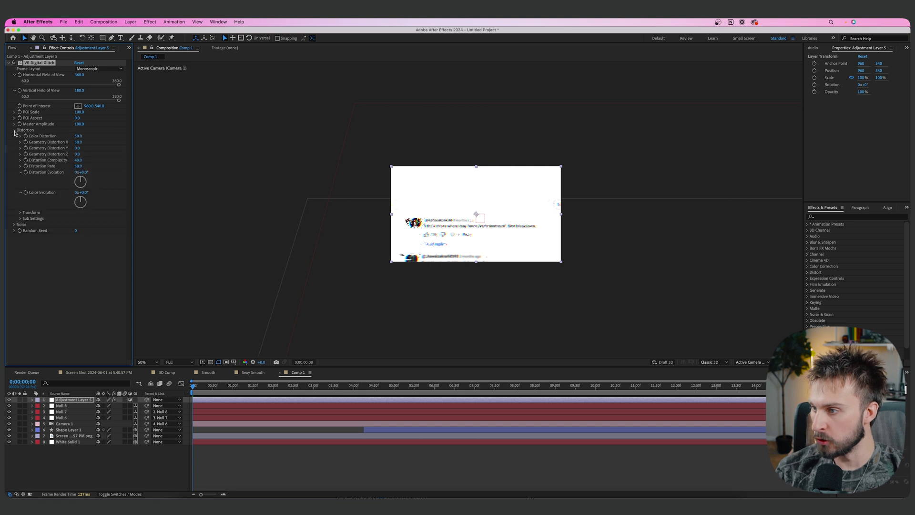
left_click(78, 142)
left_click(78, 142)
type("0")
key("Return")
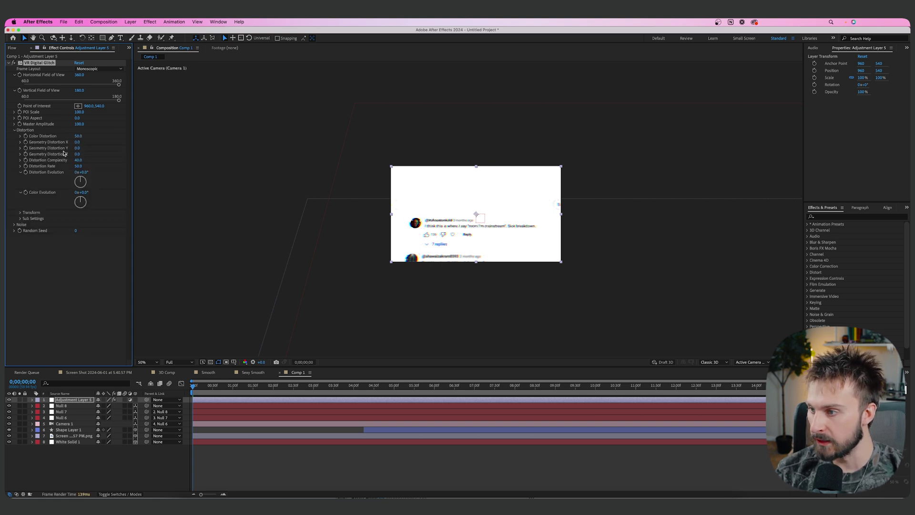
left_click(75, 161)
type("6.5")
key("Return")
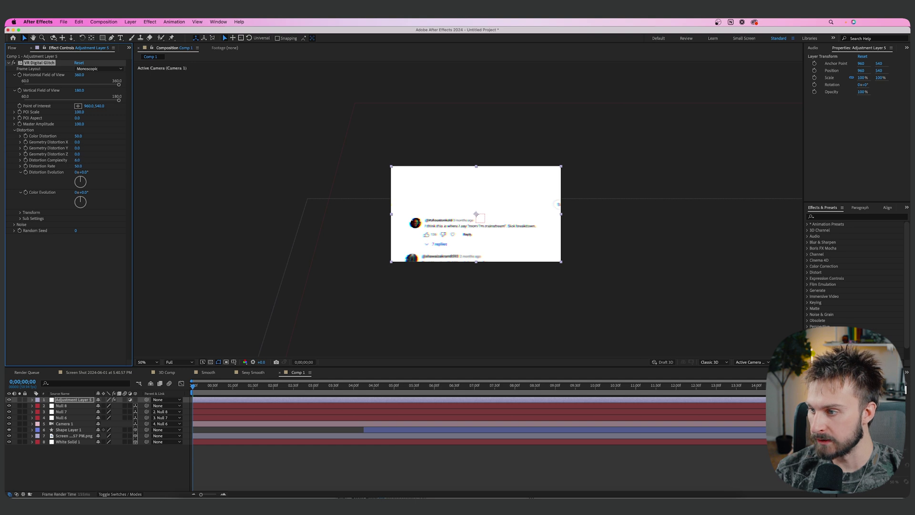
type("0")
key("Return")
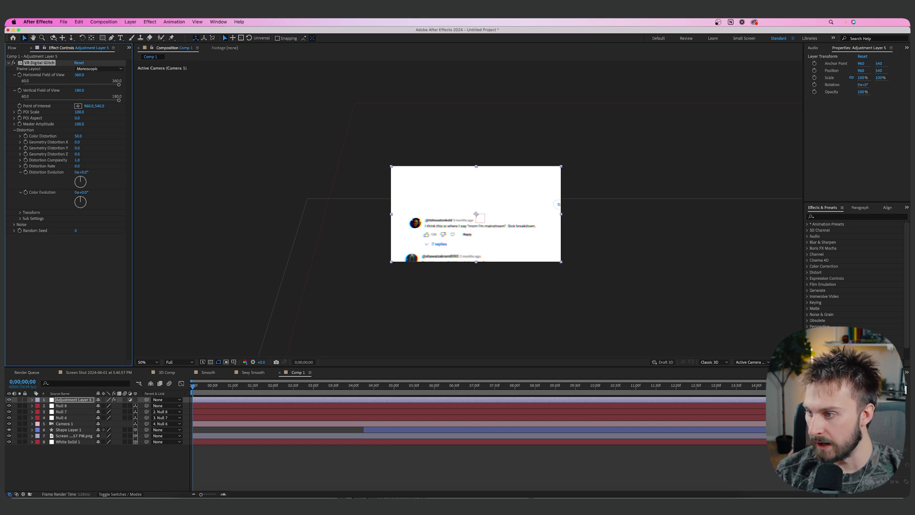
Set the glitch effect's Color Distortion to 12.
left_click(78, 136)
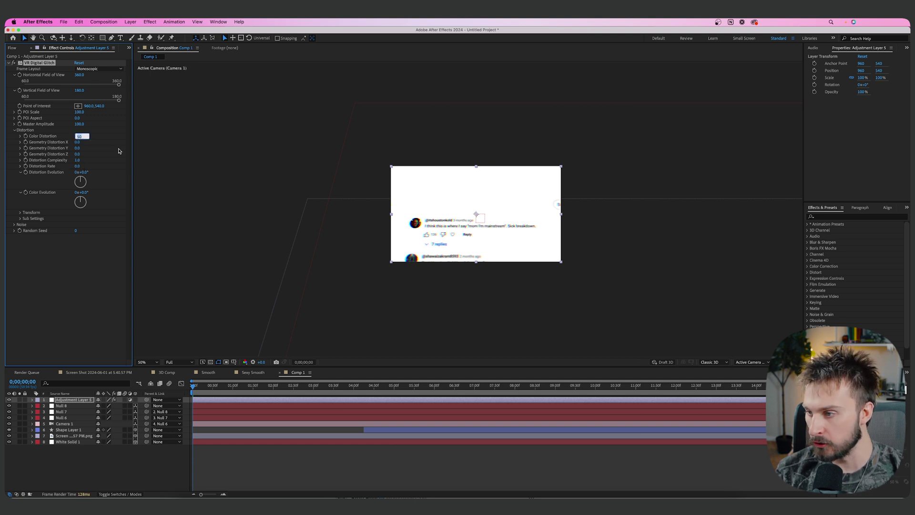
type("12")
key("Return")
key("period")
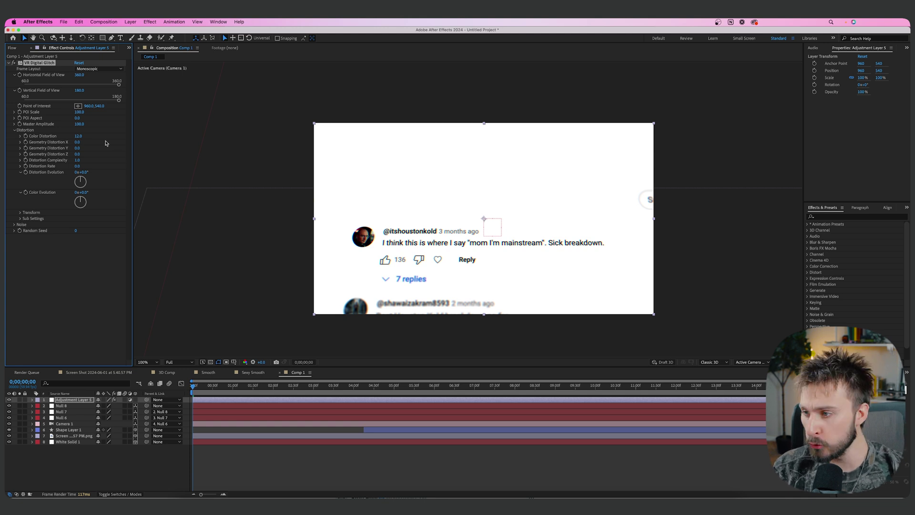
Create a second adjustment layer at the top of the layer stack and apply the Add Grain effect to it.
right_click(152, 455)
mouse_move(198, 408)
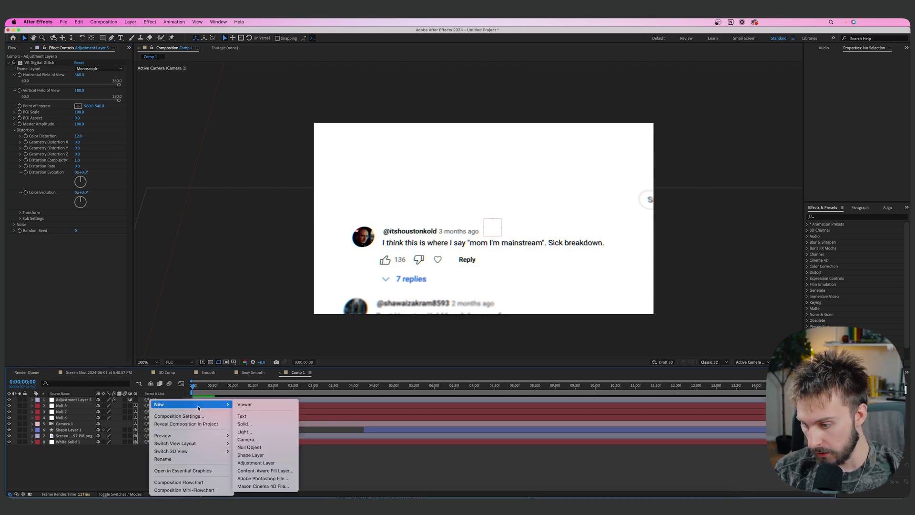
left_click(259, 462)
key("ctrl+space")
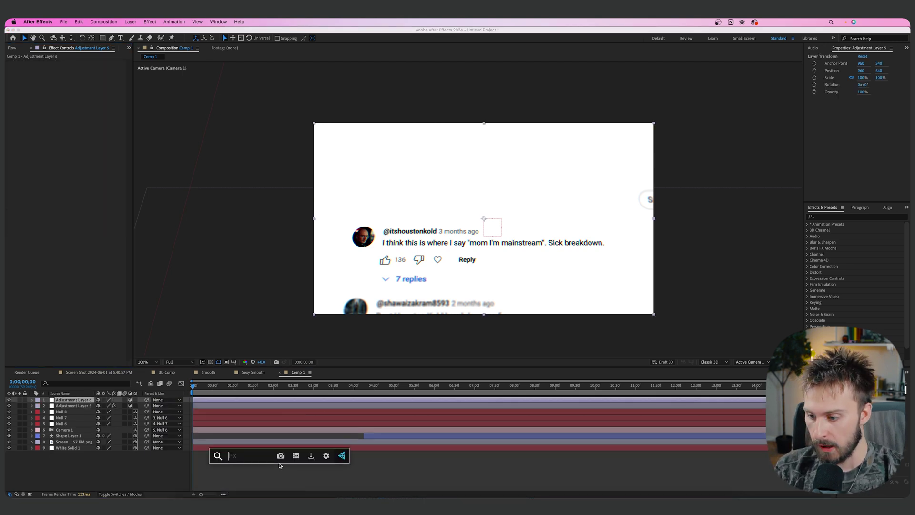
type("grain")
key("Return")
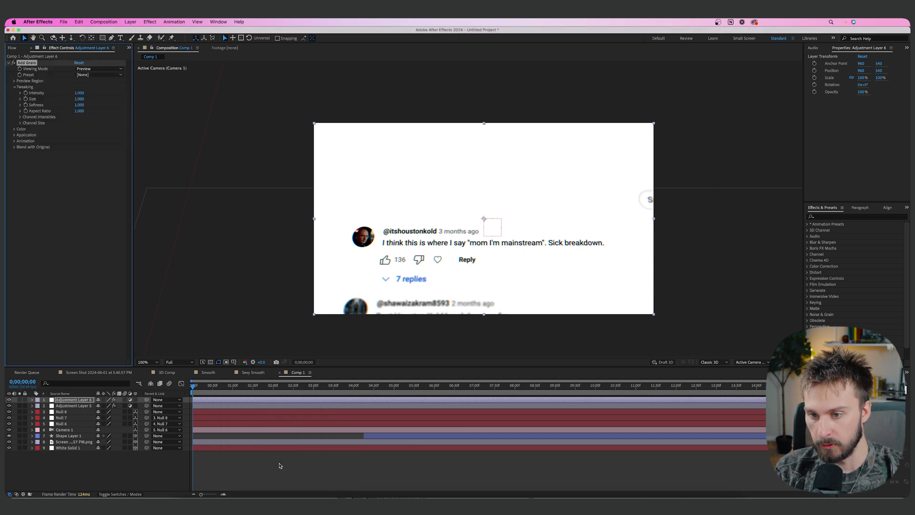
Set Add Grain's Viewing Mode to Final Output and make the grain monochromatic.
left_click(98, 69)
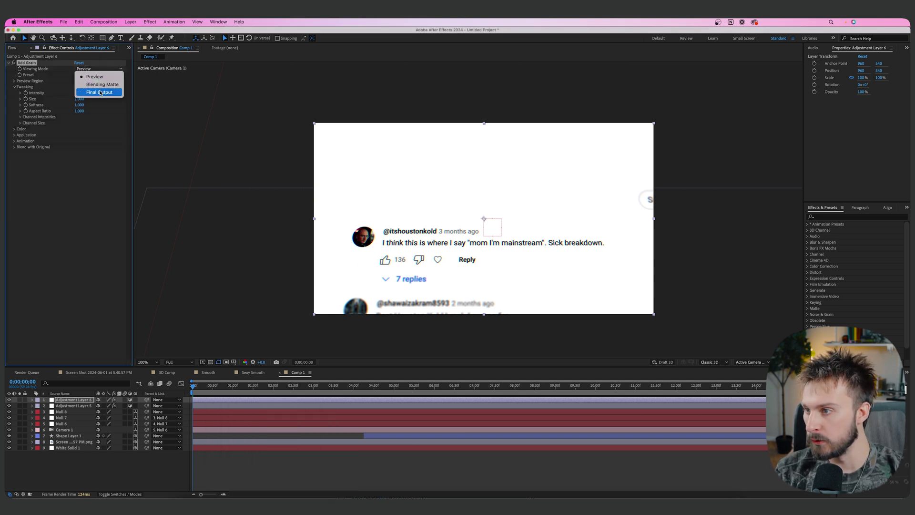
left_click(96, 90)
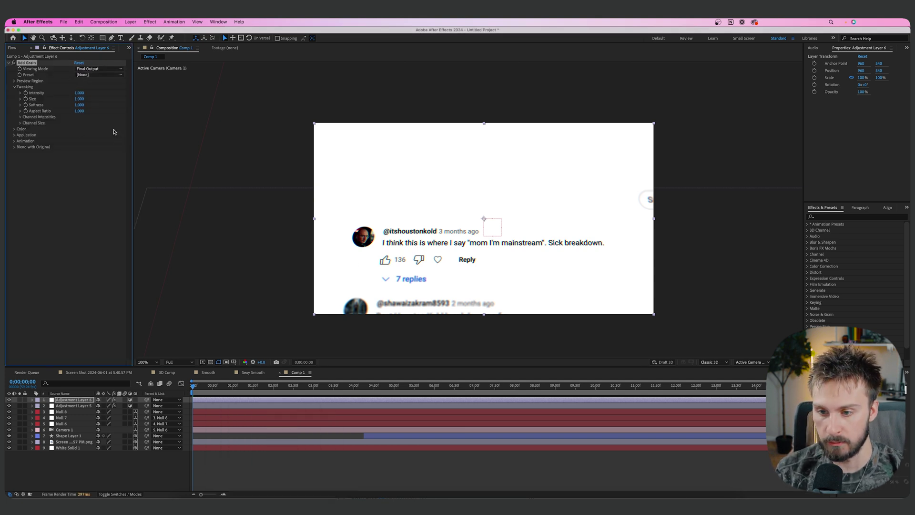
left_click(15, 129)
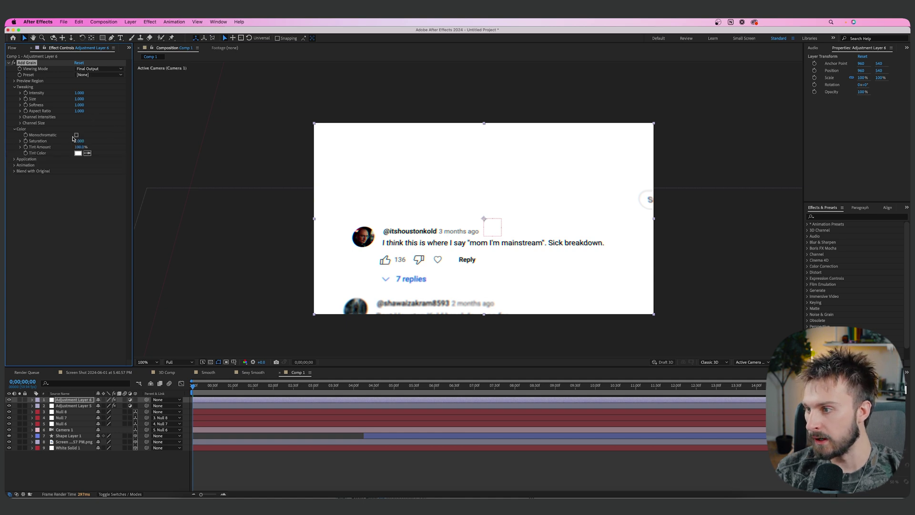
left_click(75, 136)
key("period")
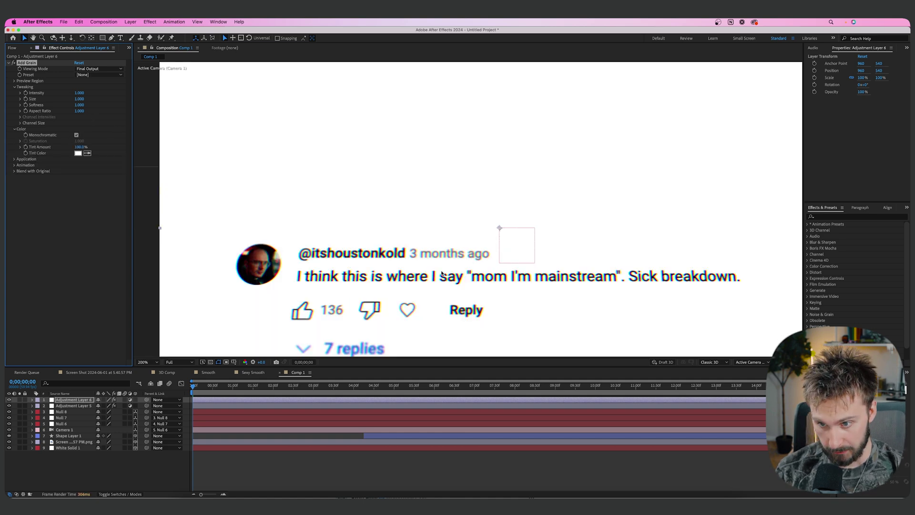
Set the Add Grain effect's Intensity to 1.5 and preview the animation at a smaller magnification.
left_click(79, 93)
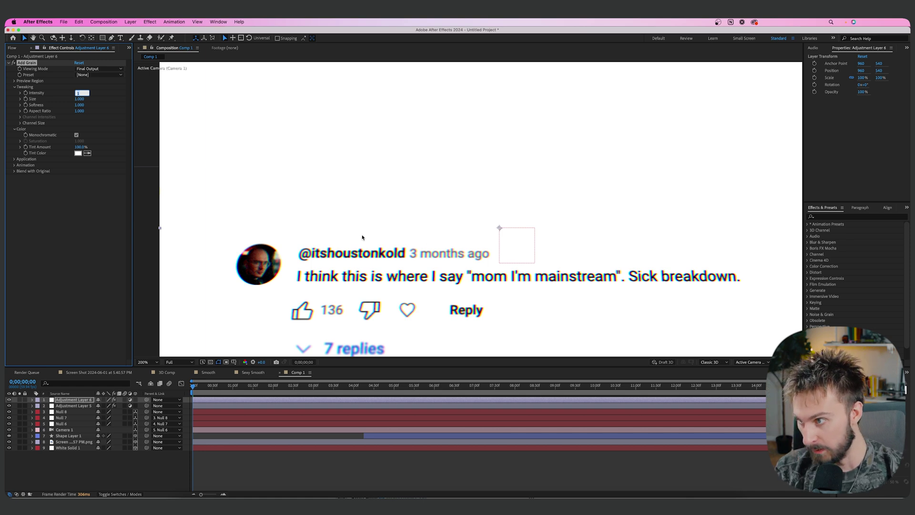
type("1.5")
key("Return")
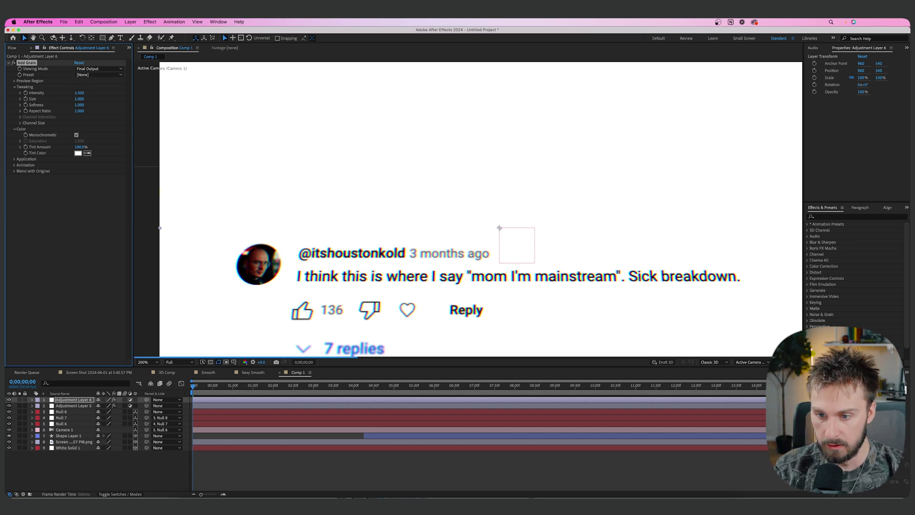
key("comma")
key("space")
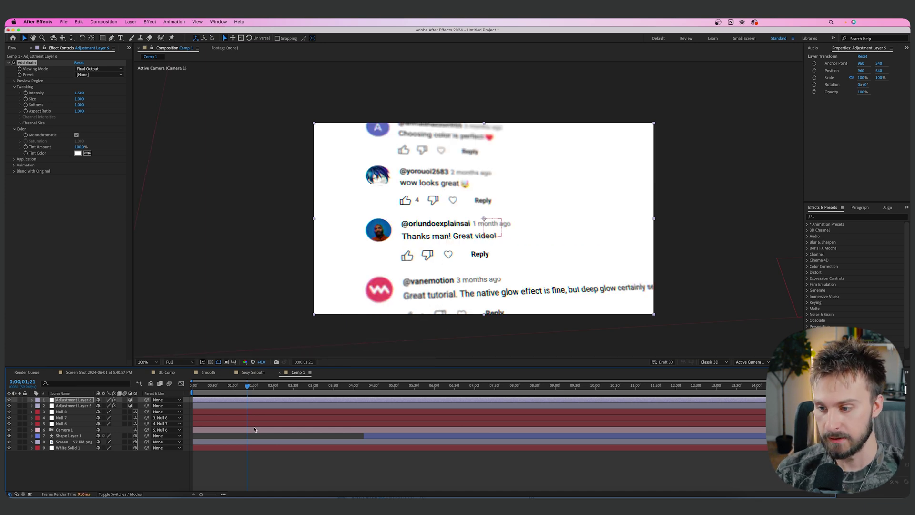
Create a new top adjustment layer with the CC Vignette effect and lower its Amount and Angle of View for a softer vignette.
right_click(120, 468)
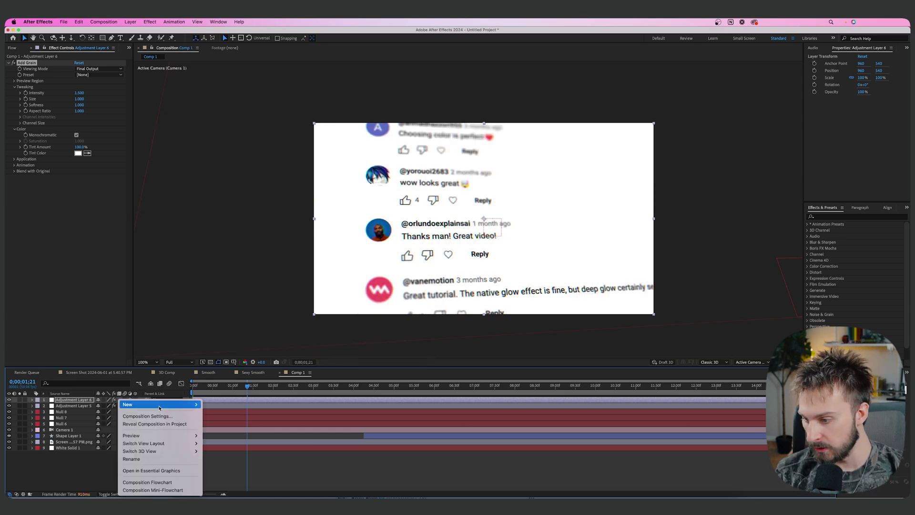
mouse_move(160, 405)
left_click(224, 463)
key("ctrl+space")
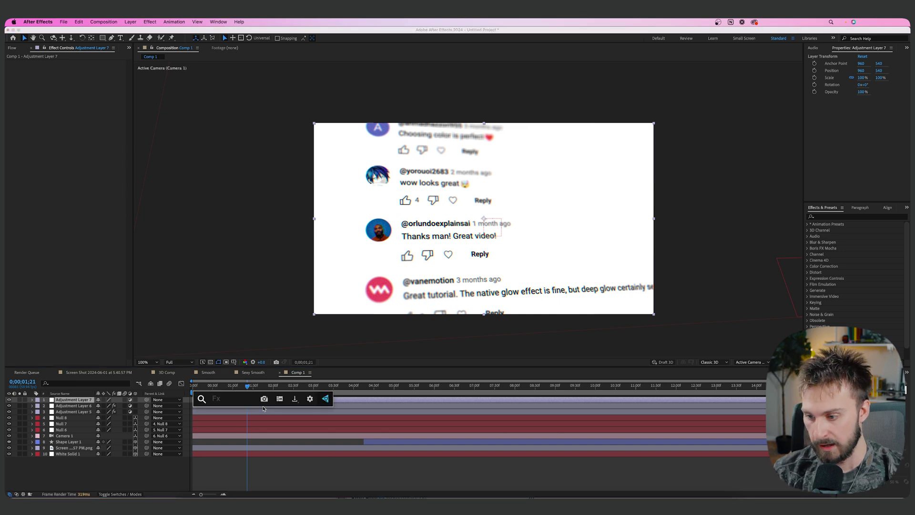
type("vign")
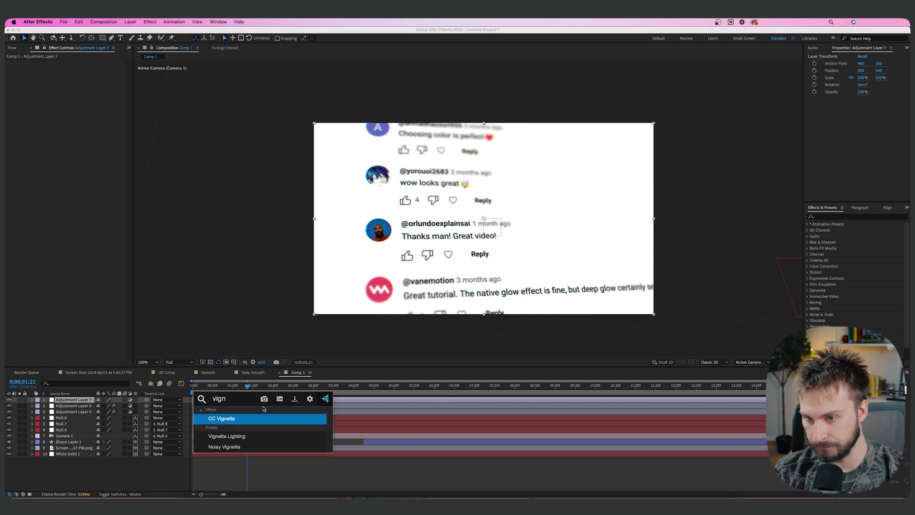
key("Return")
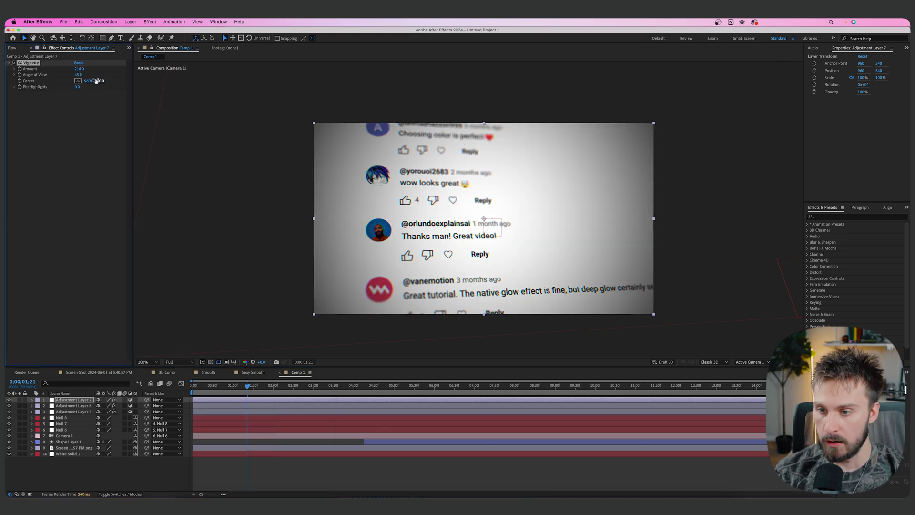
left_click_drag(78, 75, 62, 69)
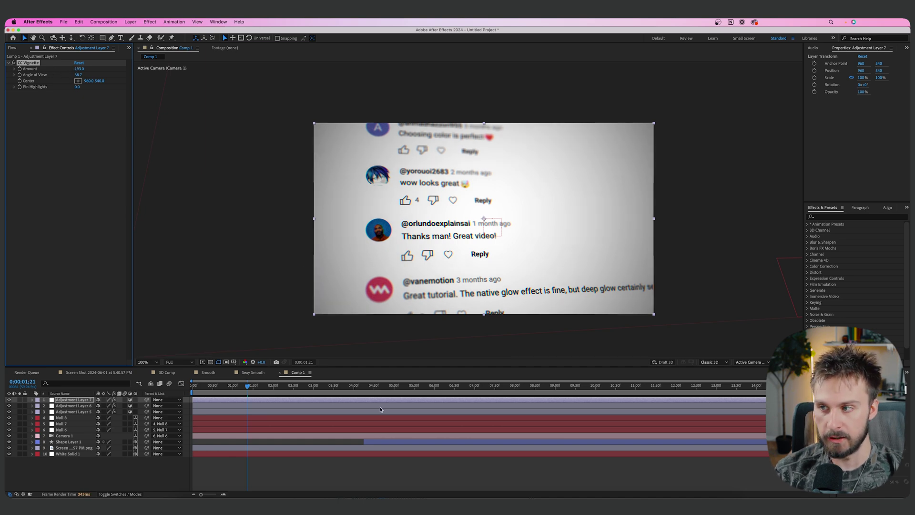
Create another adjustment layer at the top of the stack and apply the CC Lens effect to it.
right_click(150, 469)
mouse_move(186, 404)
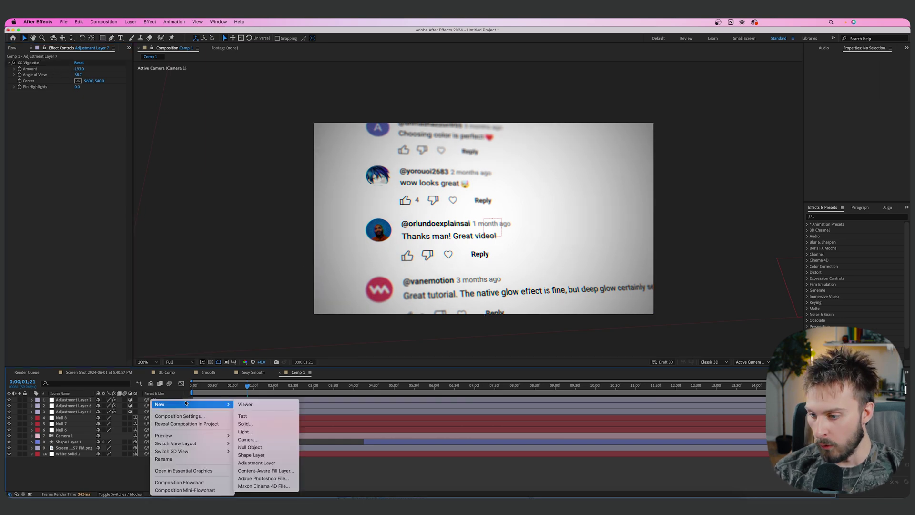
left_click(256, 463)
key("ctrl+space")
type("cc lens")
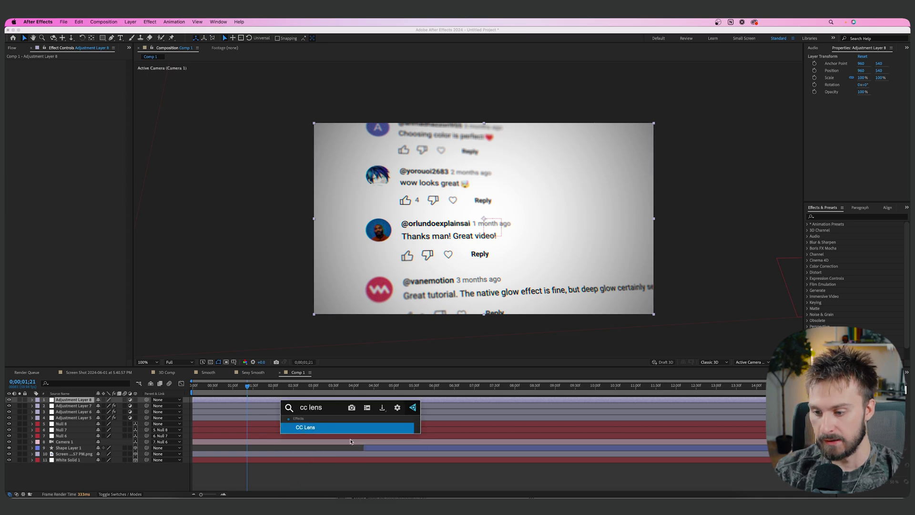
key("Return")
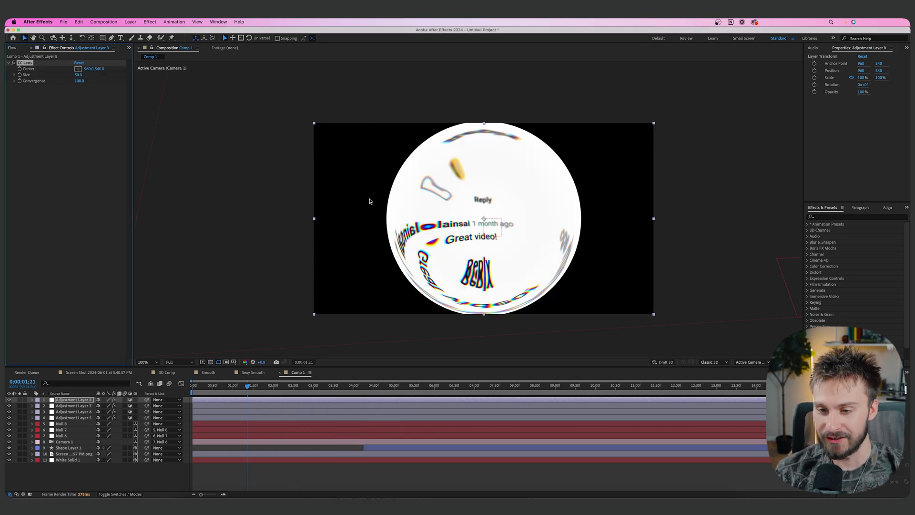
Set CC Lens Size to about 221 and Convergence to -100 for a subtle outward bulge of the frame.
mouse_move(78, 80)
left_mouse_down()
mouse_move(115, 76)
mouse_move(83, 77)
left_mouse_up()
type("226")
key("Return")
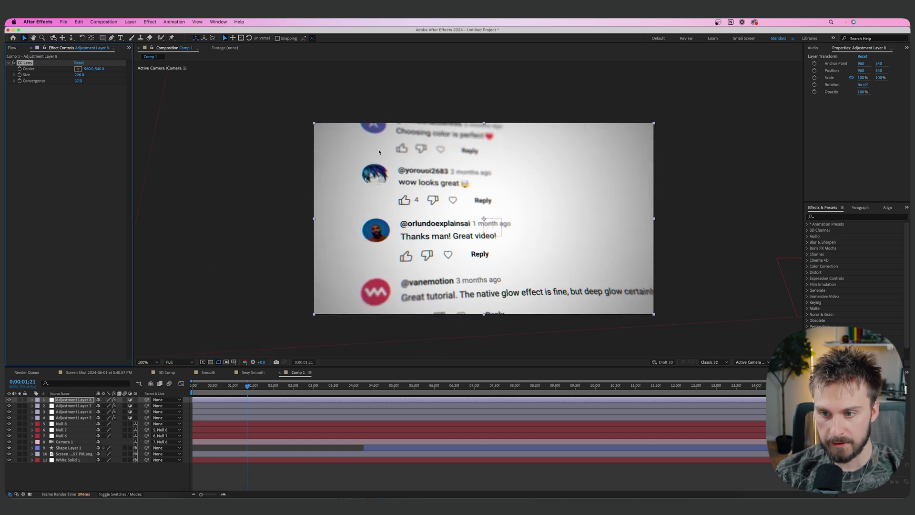
mouse_move(78, 80)
left_mouse_down()
mouse_move(50, 81)
mouse_move(77, 75)
left_mouse_up()
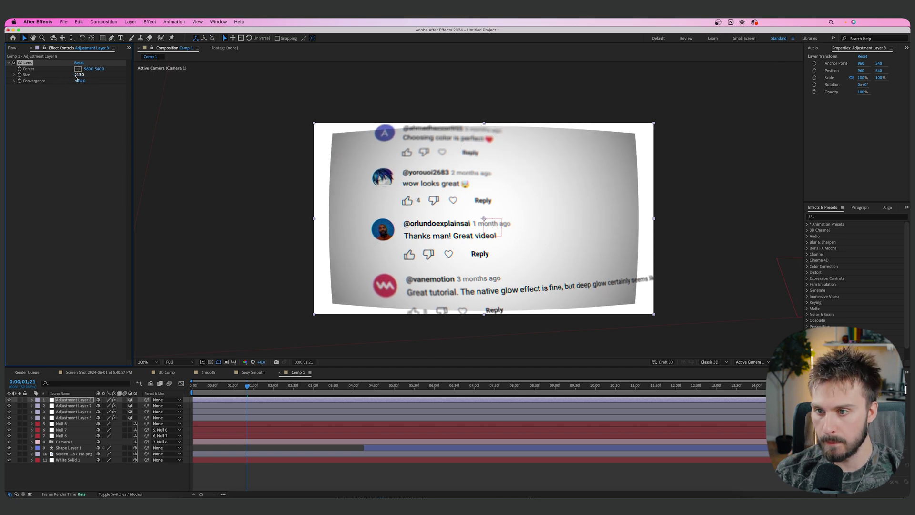
left_click(237, 463)
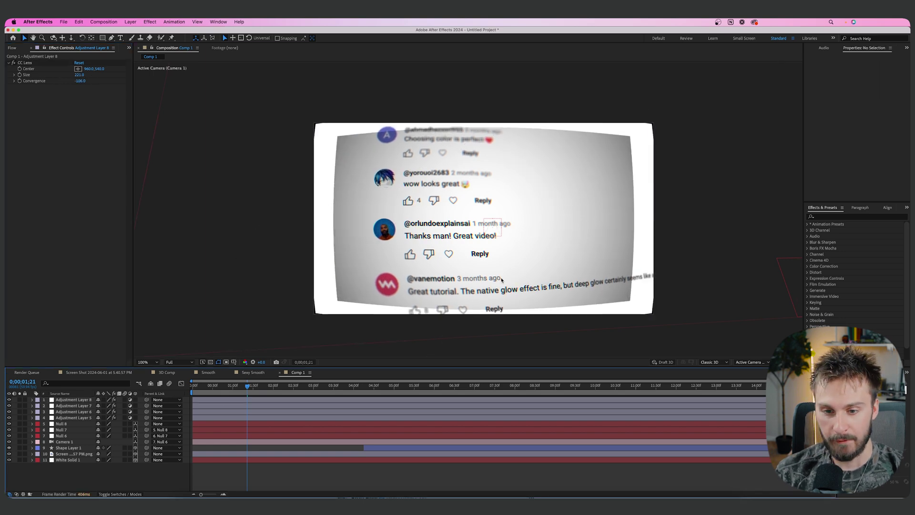
Create an adjustment layer with the Transform effect, scale it up until the warped edges leave the frame, and preview the animation.
right_click(118, 475)
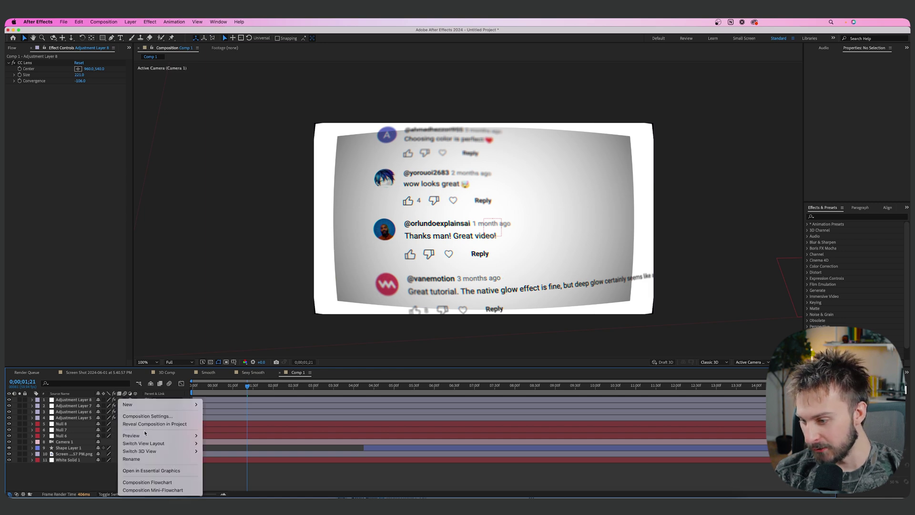
mouse_move(143, 404)
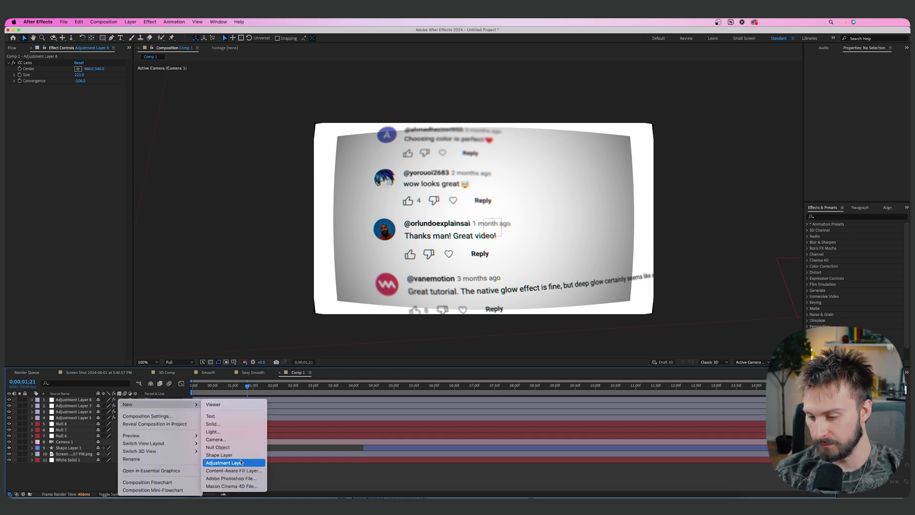
left_click(233, 462)
key("ctrl+space")
type("tran")
key("Return")
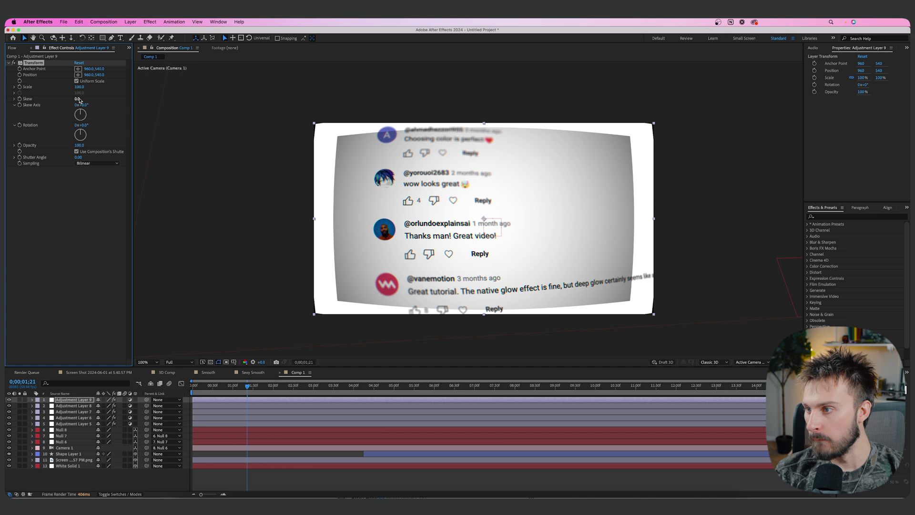
left_click_drag(79, 87, 86, 88)
key("space")
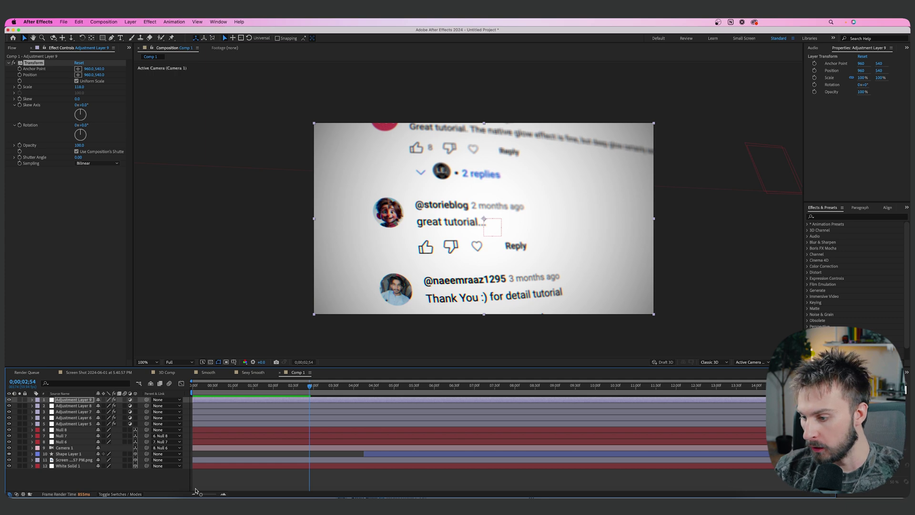
Enable motion blur for the layers from Null 8 down to White Solid 1 and preview from the first frame.
left_click(66, 466, "shift")
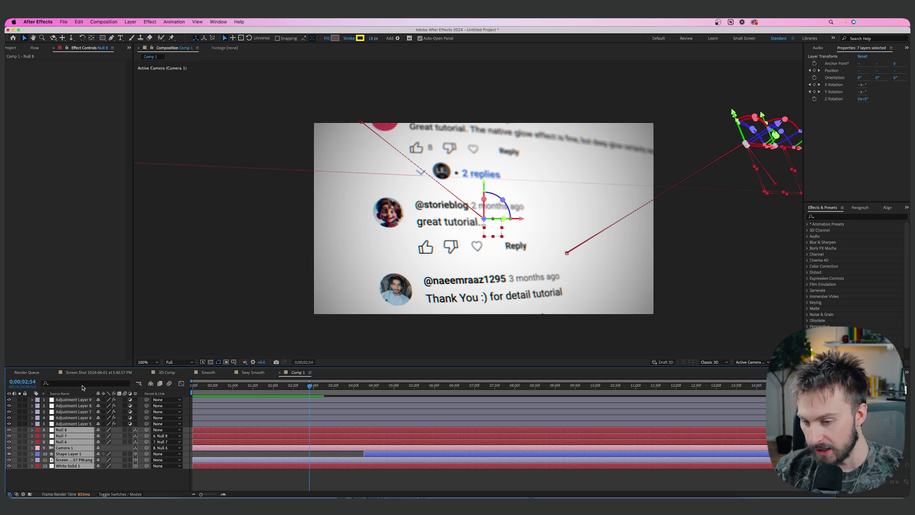
left_click(124, 434)
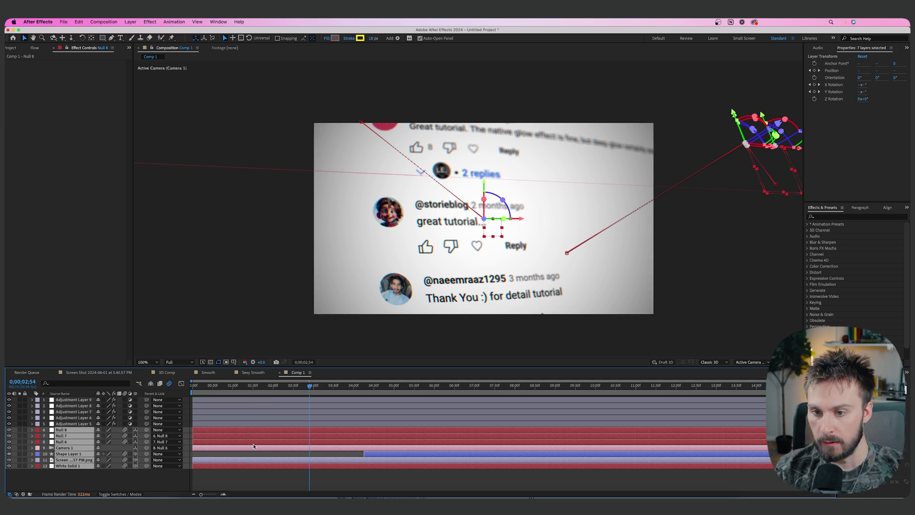
key("Home")
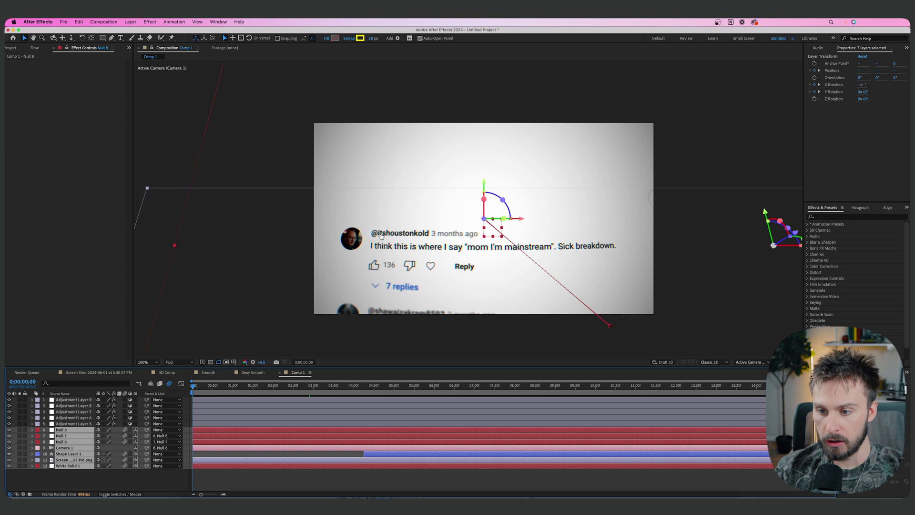
key("space")
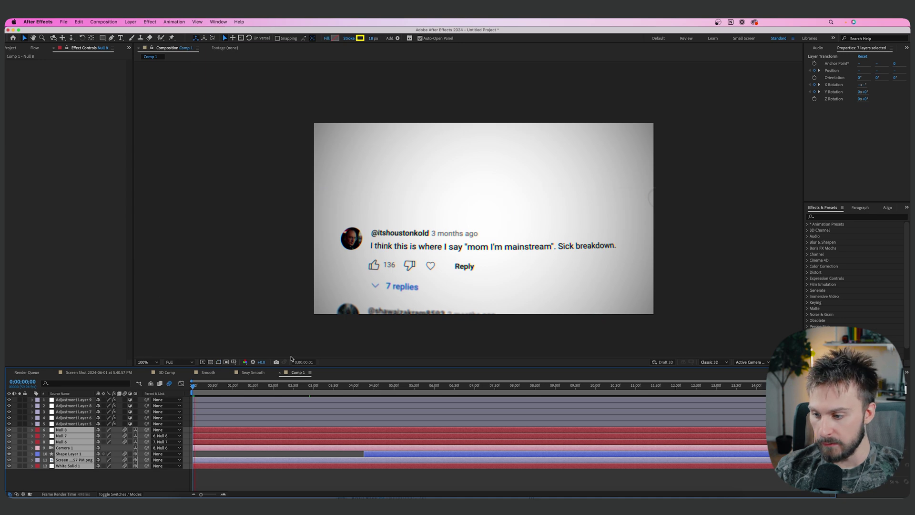
Check the Motion Blur shutter angle and samples in Comp 1's advanced composition settings, and preview the animation again.
left_click(150, 22)
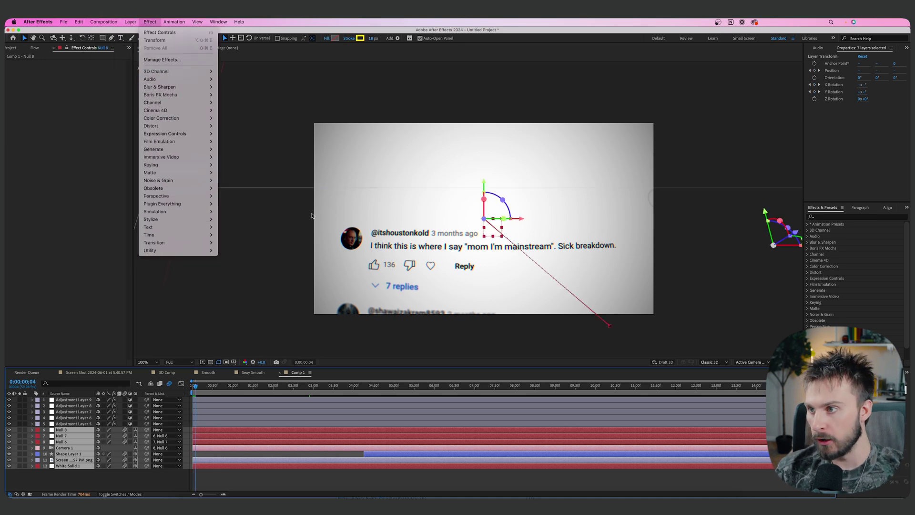
mouse_move(108, 22)
left_click(112, 41)
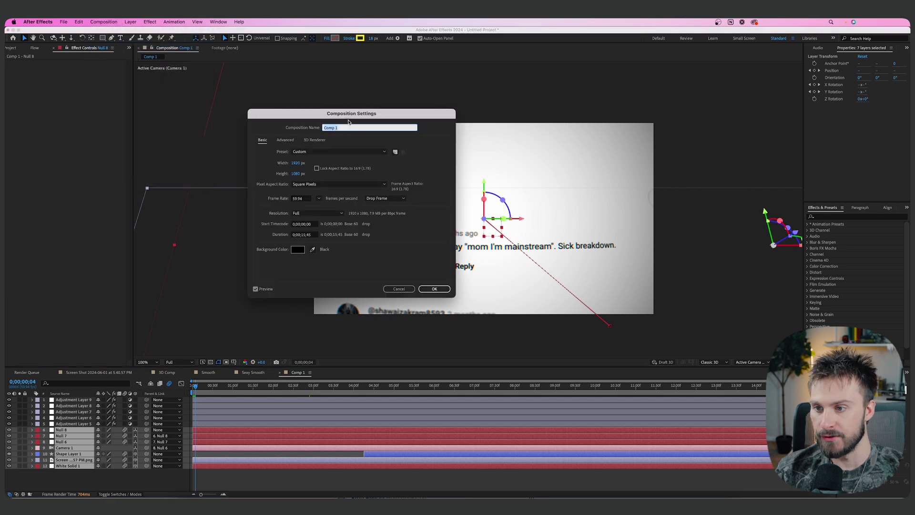
left_click(285, 141)
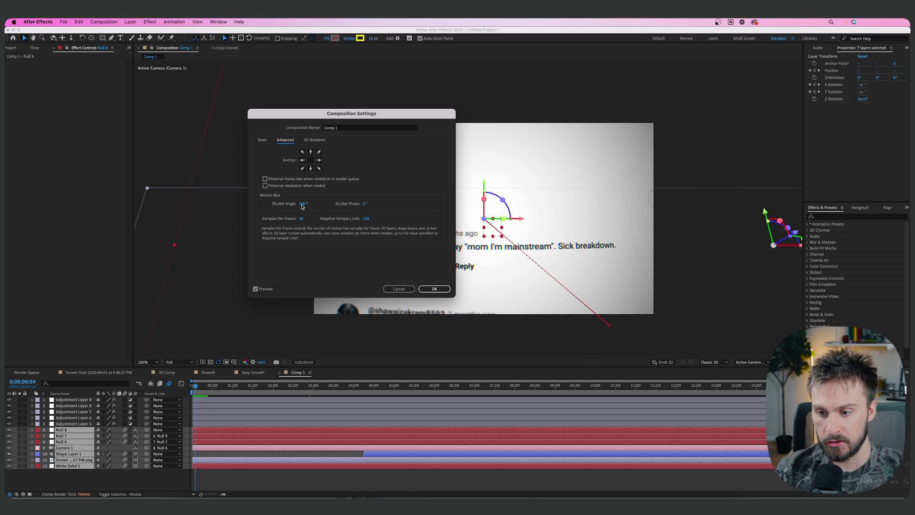
left_click(446, 292)
key("space")
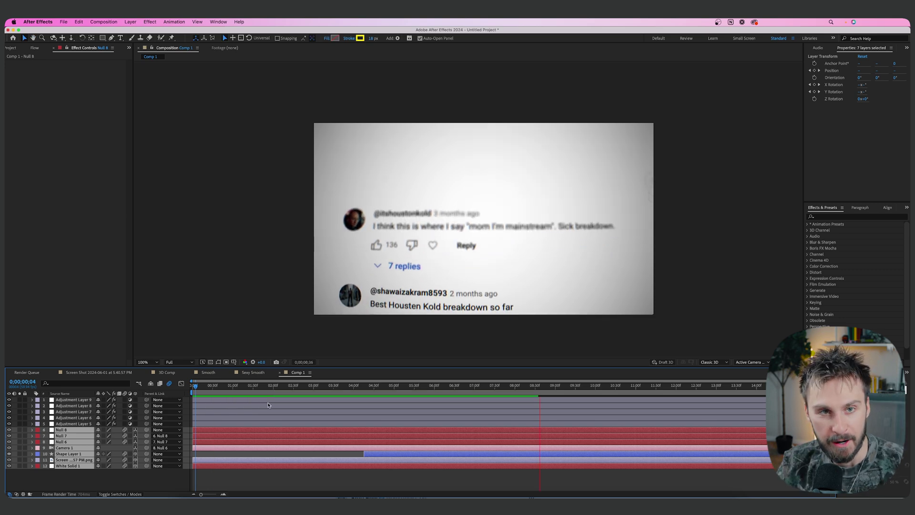